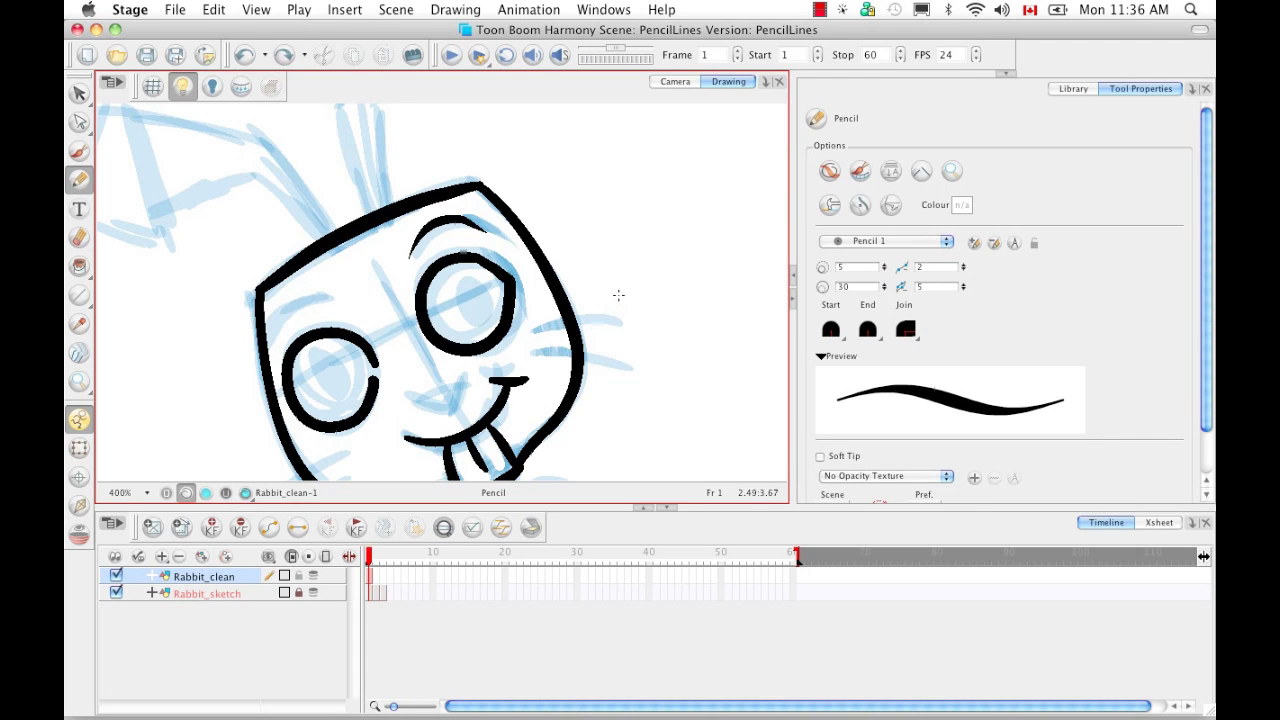
Trace the outer base line of the rabbit's right-hand ear in pencil, from the head up to the first bend.
key("space")
left_click_drag(600, 189, 620, 338)
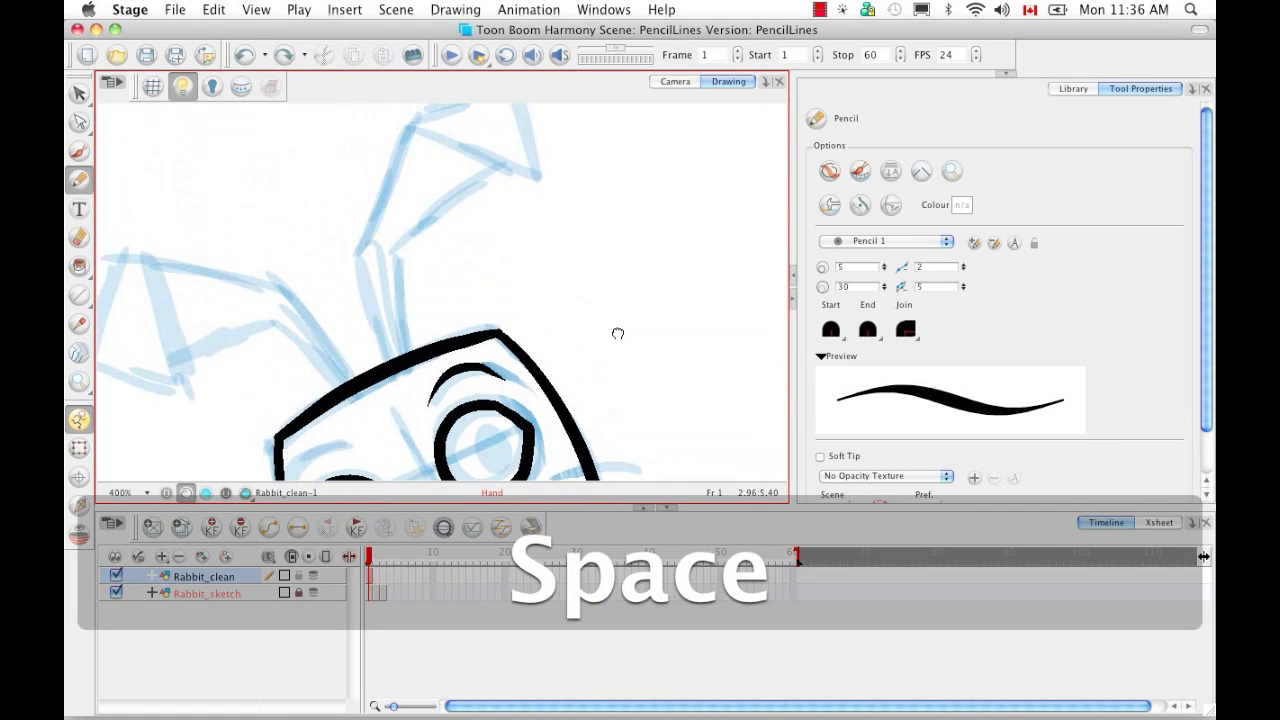
key("alt+super")
mouse_move(604, 283)
left_mouse_down()
mouse_move(535, 457)
mouse_move(500, 369)
left_mouse_up()
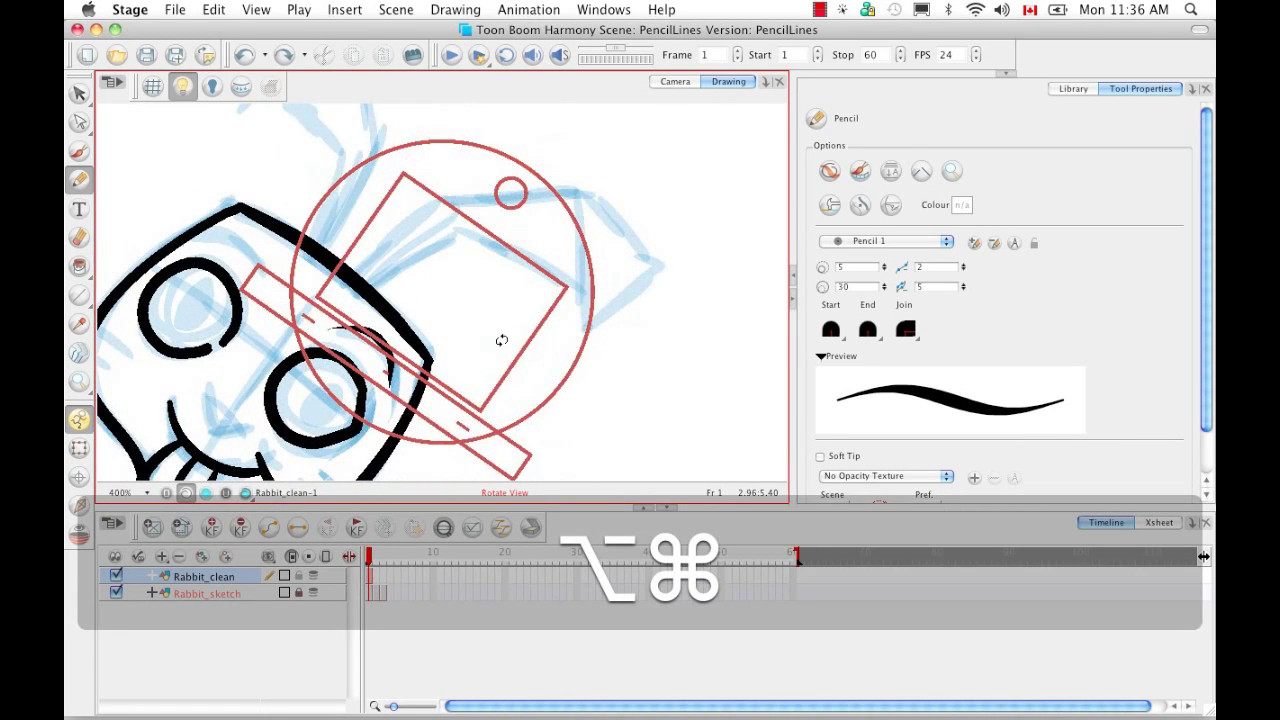
key("space")
left_click_drag(476, 280, 468, 340)
left_click_drag(372, 363, 450, 290)
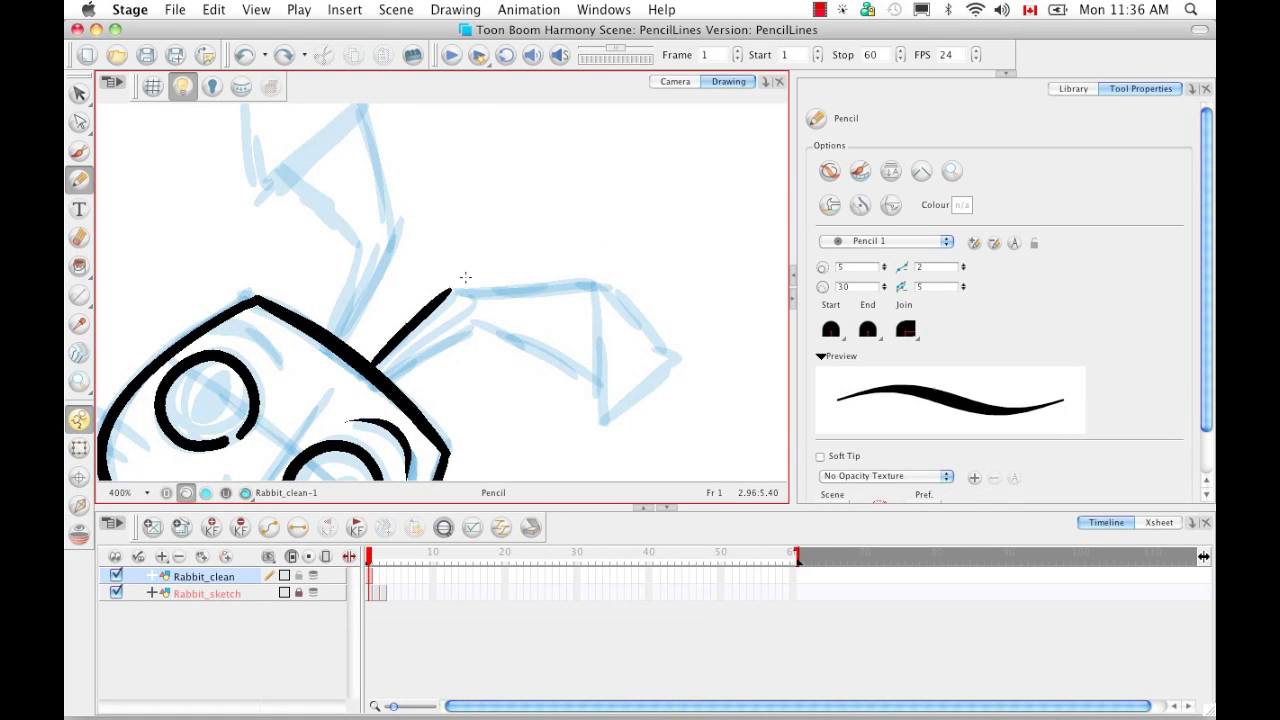
Continue the ear's pencil outline over the blue sketch, tracing from the first bend toward the folded tip.
key("alt+super")
left_click_drag(630, 353, 611, 280)
key("space")
mouse_move(511, 297)
left_mouse_down()
mouse_move(408, 352)
mouse_move(380, 330)
mouse_move(494, 282)
mouse_move(557, 274)
mouse_move(432, 365)
left_mouse_up()
key("alt+super")
key("space")
left_click_drag(389, 328, 515, 289)
key("alt+super")
left_click_drag(568, 350, 532, 187)
key("space")
left_click_drag(527, 268, 473, 316)
Finish tracing the ear's folded tip and inner edge in pencil, undoing the stray mark.
key("alt+super")
left_click_drag(588, 338, 580, 252)
key("space")
mouse_move(452, 314)
left_mouse_down()
mouse_move(399, 339)
mouse_move(410, 301)
mouse_move(431, 290)
mouse_move(413, 428)
left_mouse_up()
key("alt+super")
mouse_move(603, 380)
left_mouse_down()
mouse_move(611, 326)
mouse_move(589, 263)
left_mouse_up()
key("space")
mouse_move(497, 357)
left_mouse_down()
mouse_move(452, 395)
mouse_move(563, 313)
mouse_move(586, 400)
mouse_move(563, 383)
mouse_move(520, 285)
left_mouse_up()
key("alt+super")
key("space")
key("alt+super")
mouse_move(611, 327)
left_mouse_down()
mouse_move(614, 289)
mouse_move(480, 140)
mouse_move(394, 326)
mouse_move(484, 287)
left_mouse_up()
left_click(400, 297)
key("super+z")
key("alt+super")
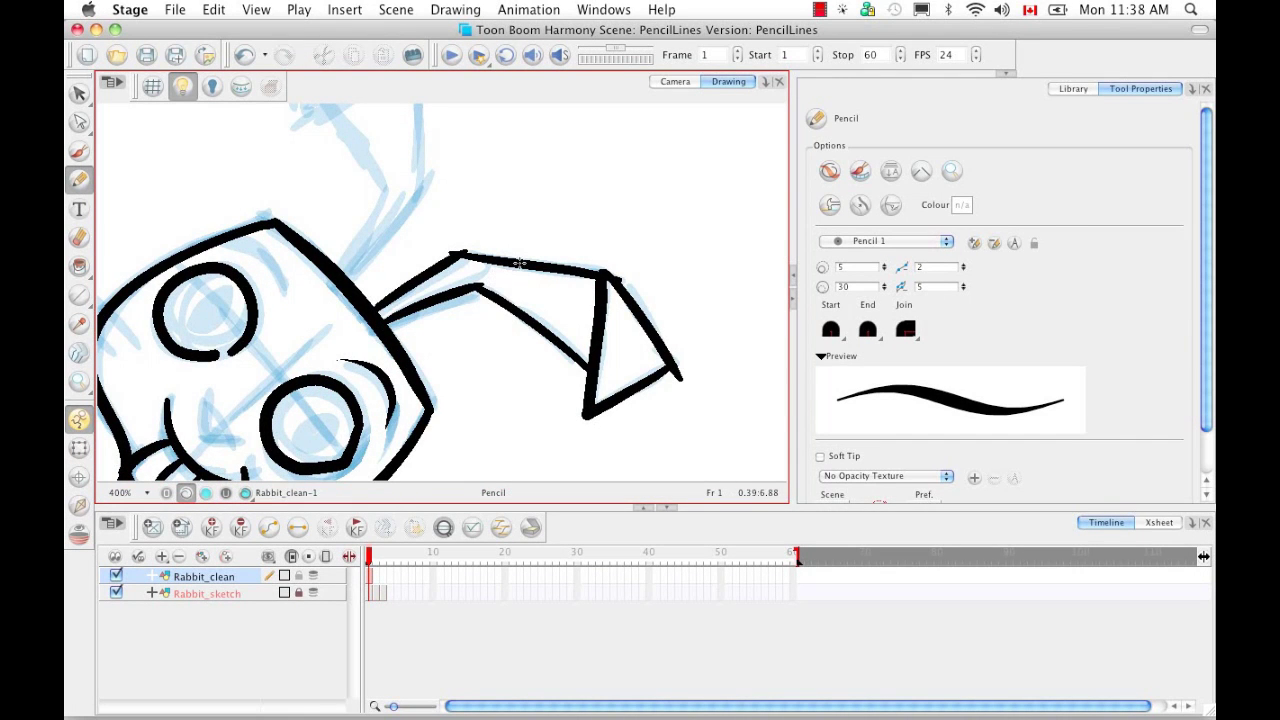
Turn the drawing upright, show its strokes, and try the Cutter on the overshoot at the ear tip's outer corner, undoing the cut.
key("alt+super")
mouse_move(593, 299)
left_mouse_down()
mouse_move(568, 154)
mouse_move(566, 171)
left_mouse_up()
key("space")
left_click_drag(474, 286, 443, 361)
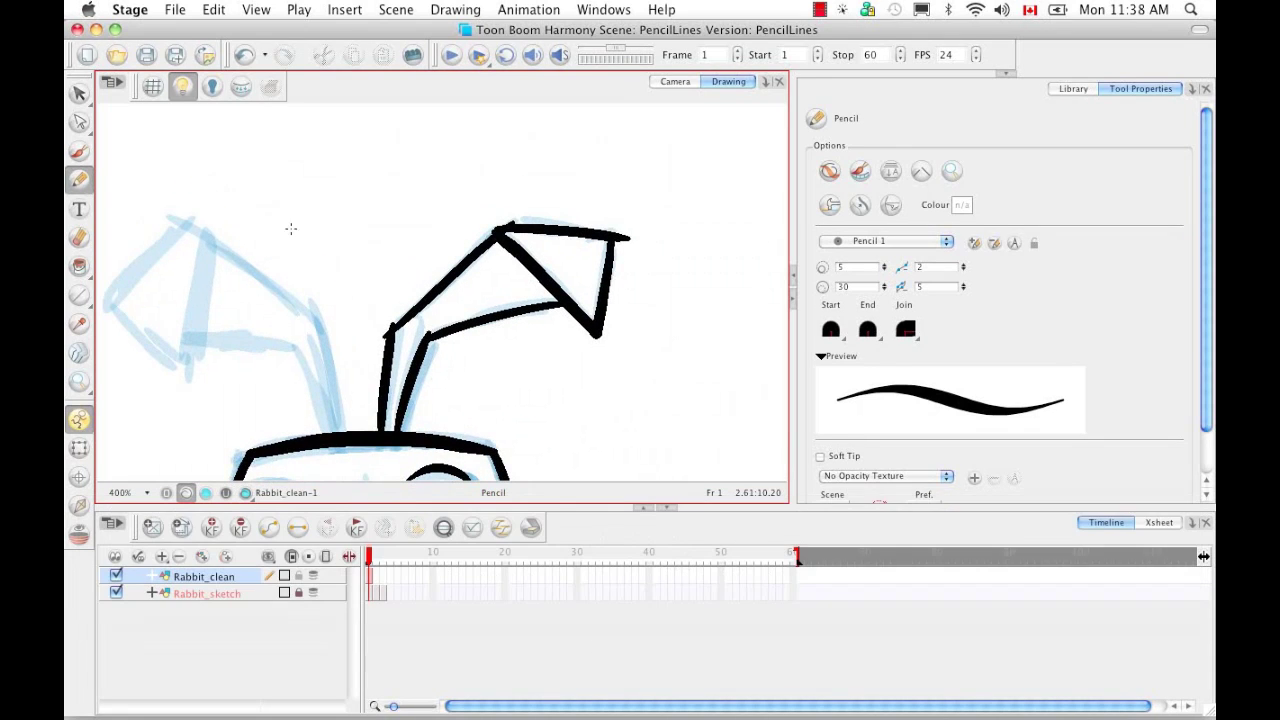
left_click_drag(86, 96, 140, 117)
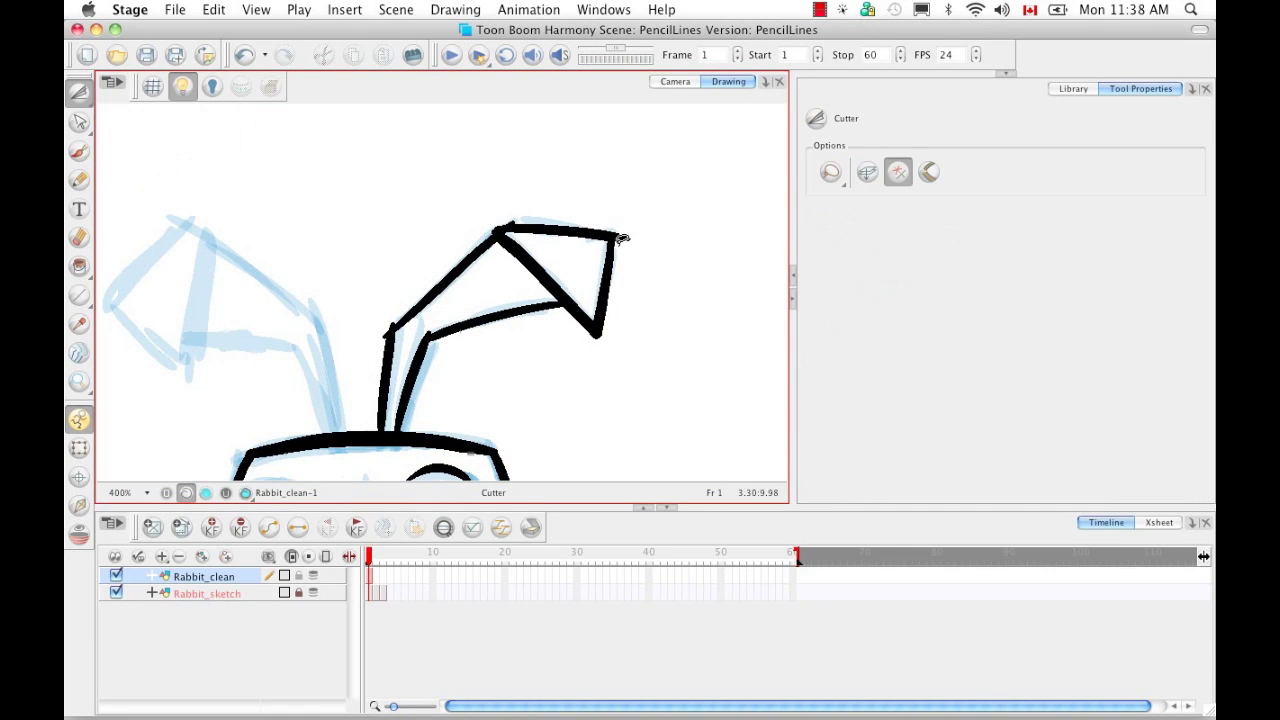
key("d")
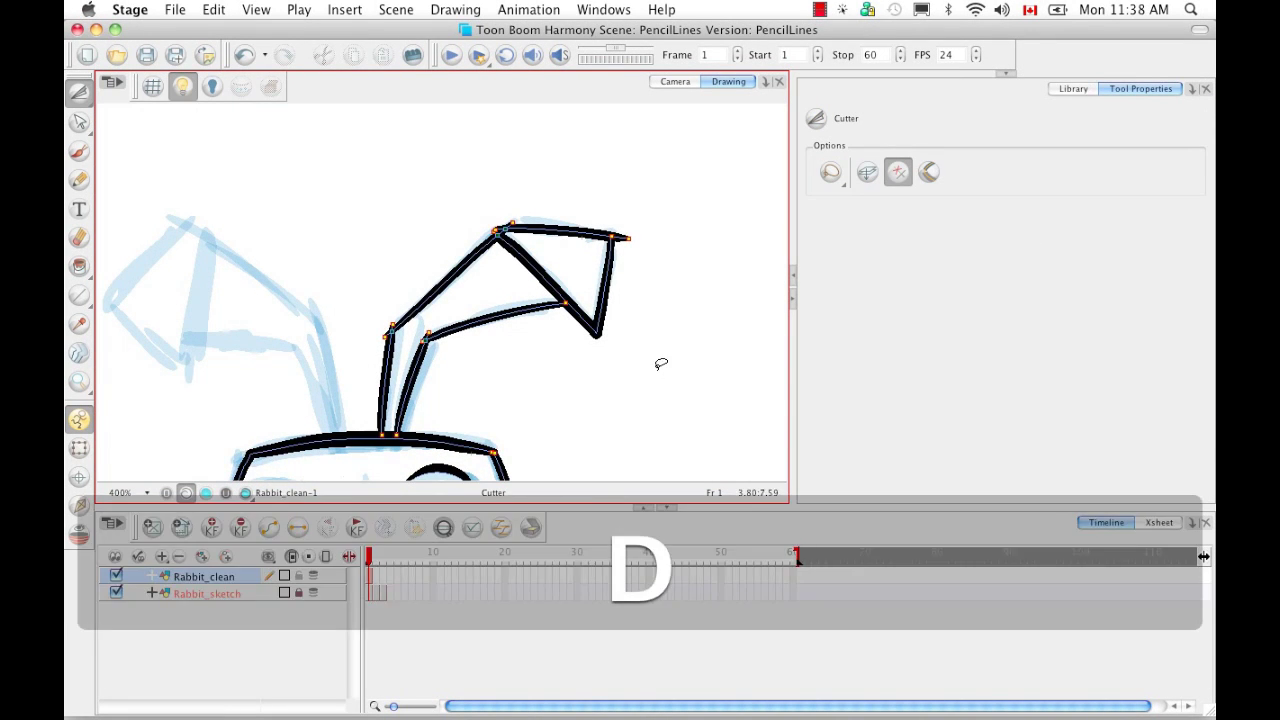
left_click_drag(628, 206, 643, 271)
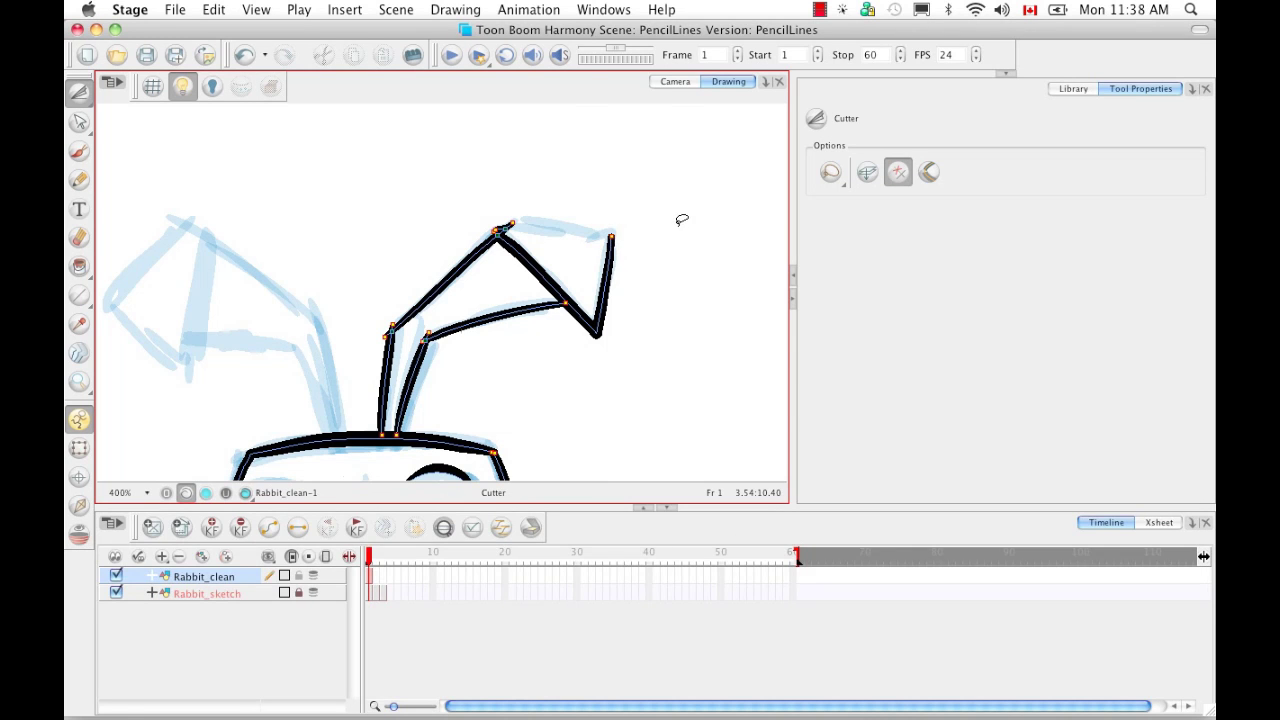
key("super+z")
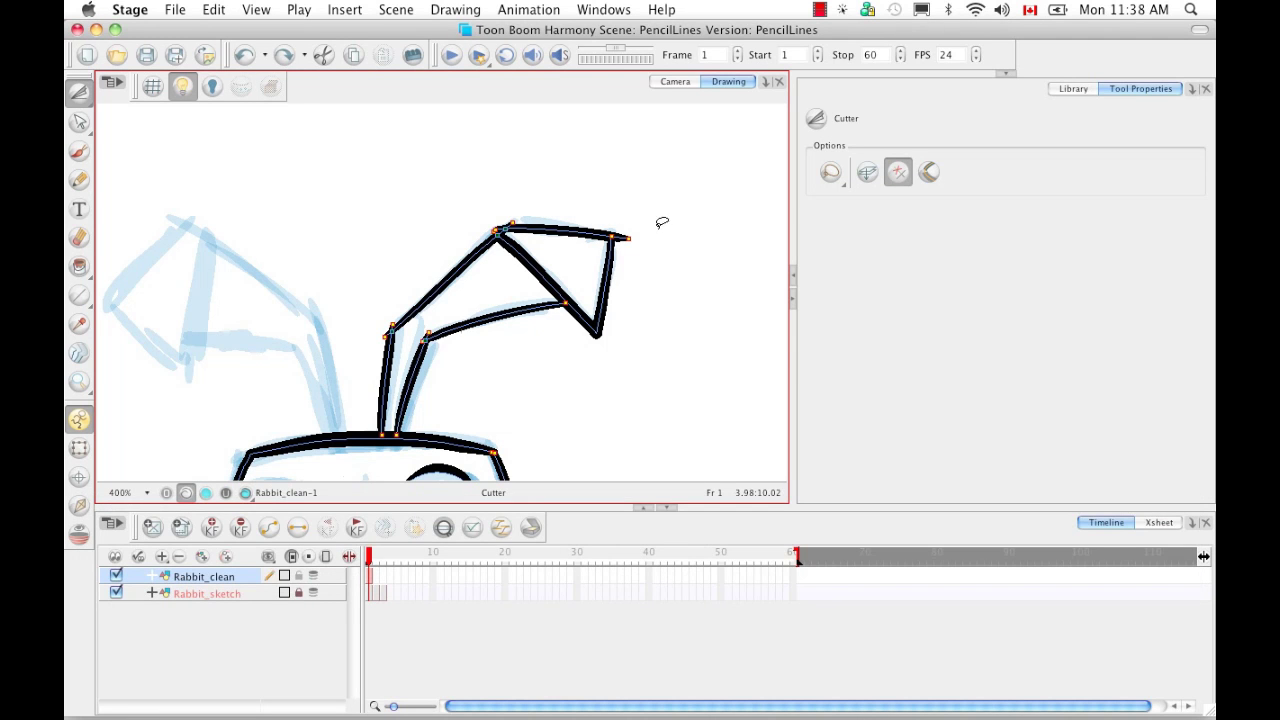
Cut off the overshooting line ends at the ear's outer bend and try cutting the one at the inner bend.
key("super+equal")
key("super+equal")
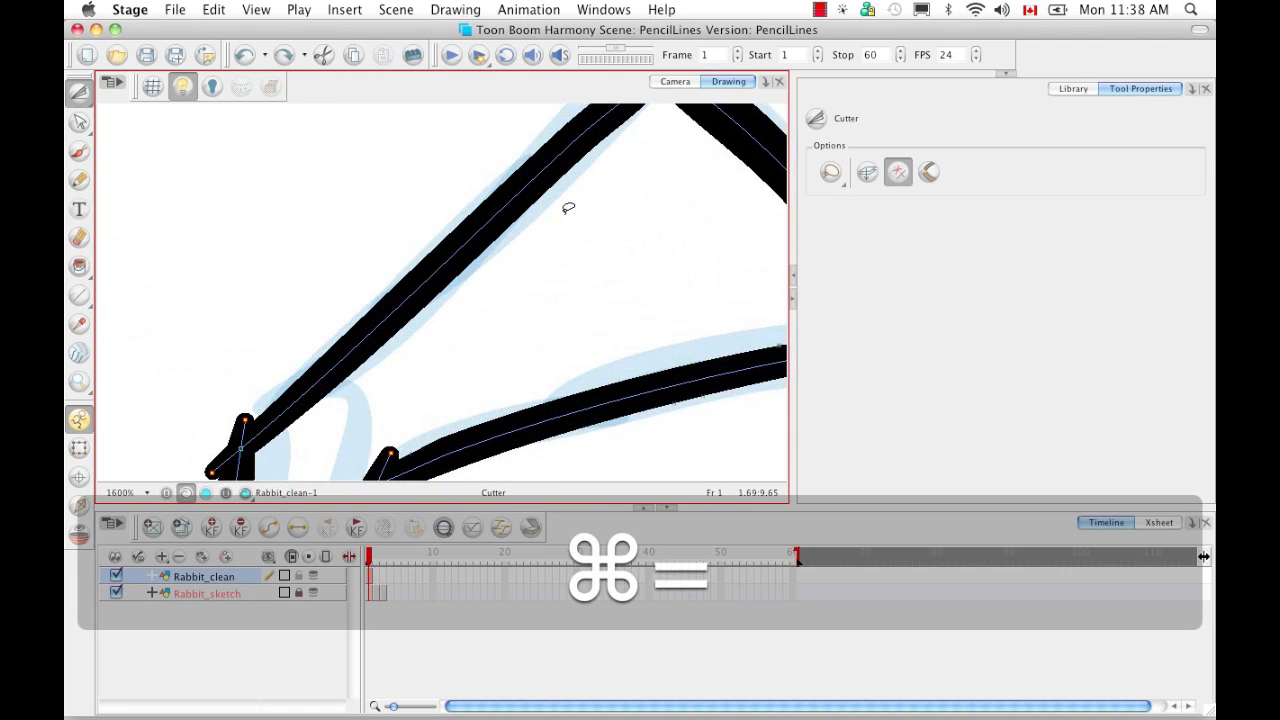
key("space")
mouse_move(283, 334)
left_mouse_down()
mouse_move(294, 249)
mouse_move(298, 275)
left_mouse_up()
left_click_drag(253, 346, 266, 314)
key("space")
mouse_move(394, 314)
left_mouse_down()
mouse_move(308, 317)
mouse_move(357, 319)
mouse_move(338, 338)
mouse_move(349, 324)
left_mouse_up()
key("super+z")
key("super+z")
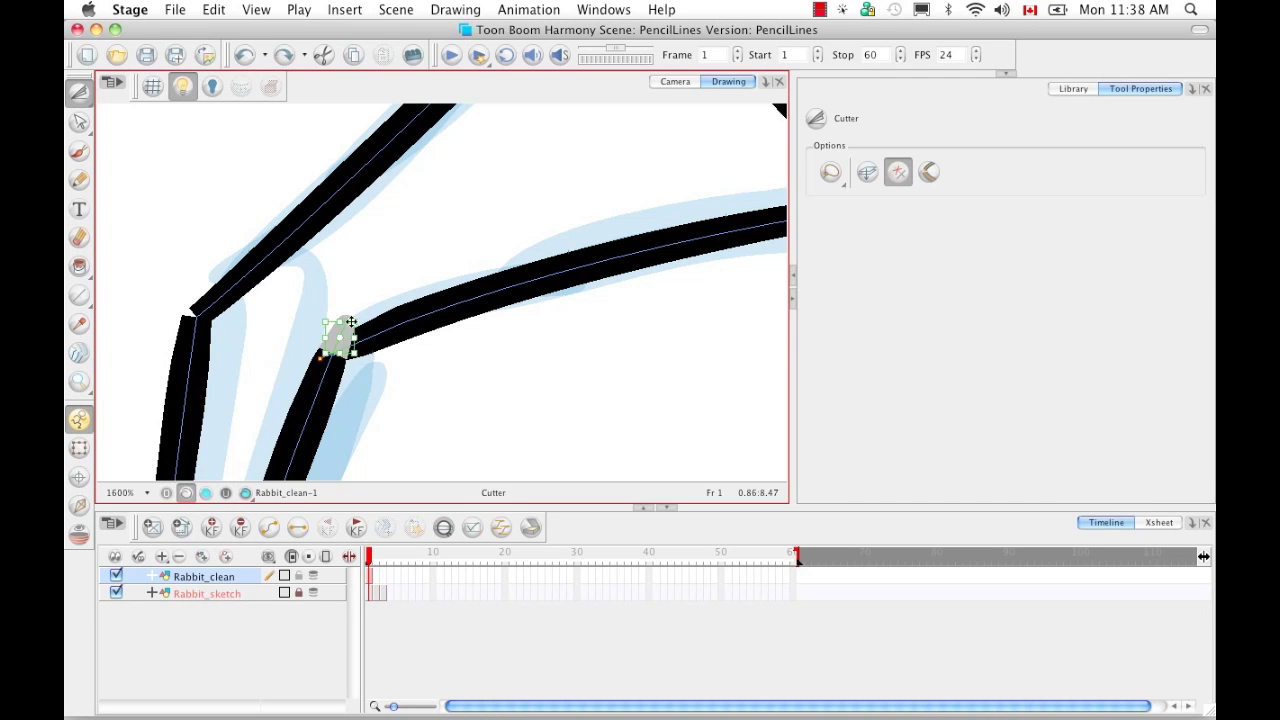
key("BackSpace")
Cut off and delete the overshooting line end at the ear's top corner, where the fold begins.
key("space")
mouse_move(505, 197)
left_mouse_down()
mouse_move(385, 366)
mouse_move(436, 264)
mouse_move(414, 390)
mouse_move(418, 277)
mouse_move(382, 270)
mouse_move(424, 243)
mouse_move(368, 278)
mouse_move(445, 249)
left_mouse_up()
key("BackSpace")
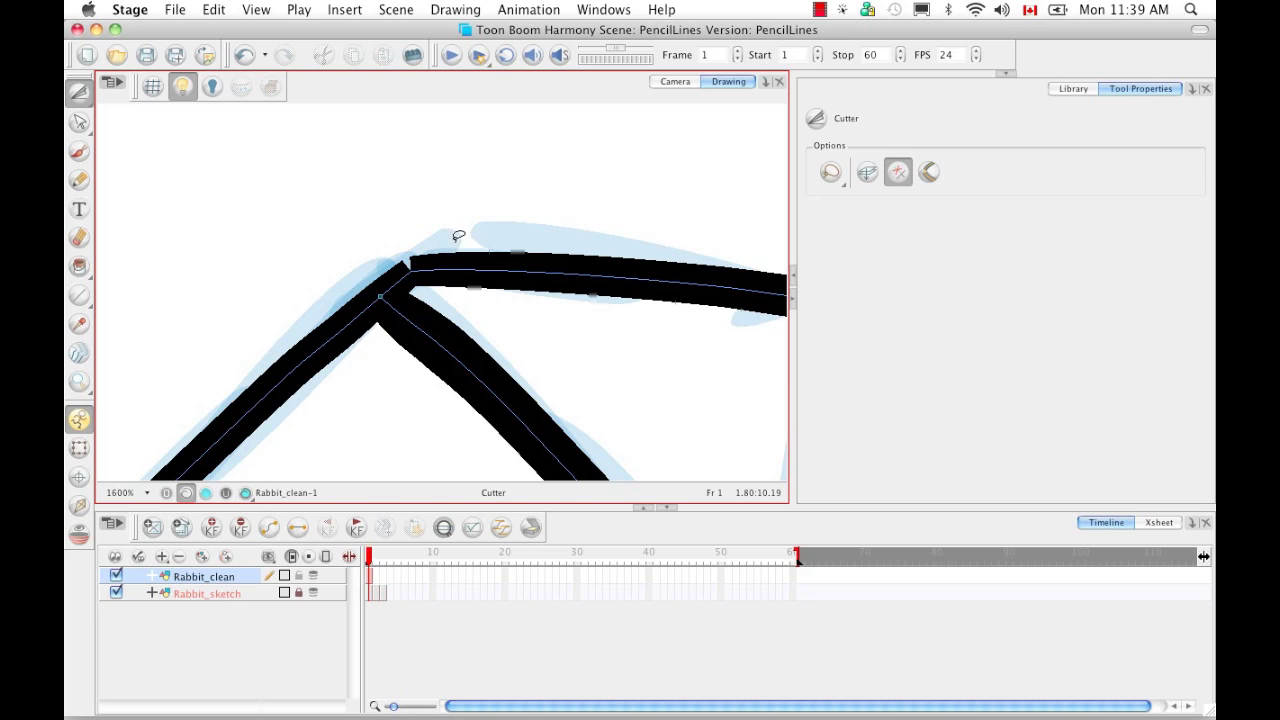
Try to cut off the top line's overshoot at the ear tip's outer corner, and undo the cut.
key("space")
left_click_drag(496, 343, 373, 161)
left_click_drag(529, 268, 329, 406)
left_click_drag(575, 217, 559, 318)
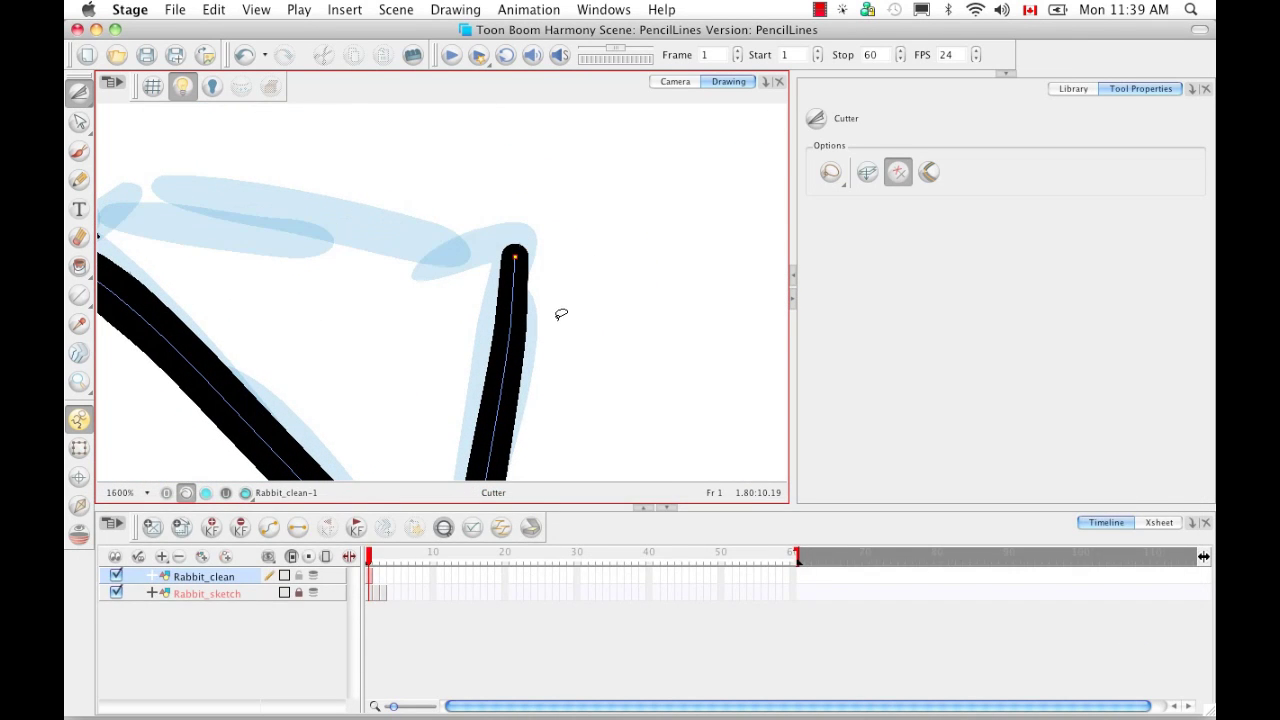
key("super+z")
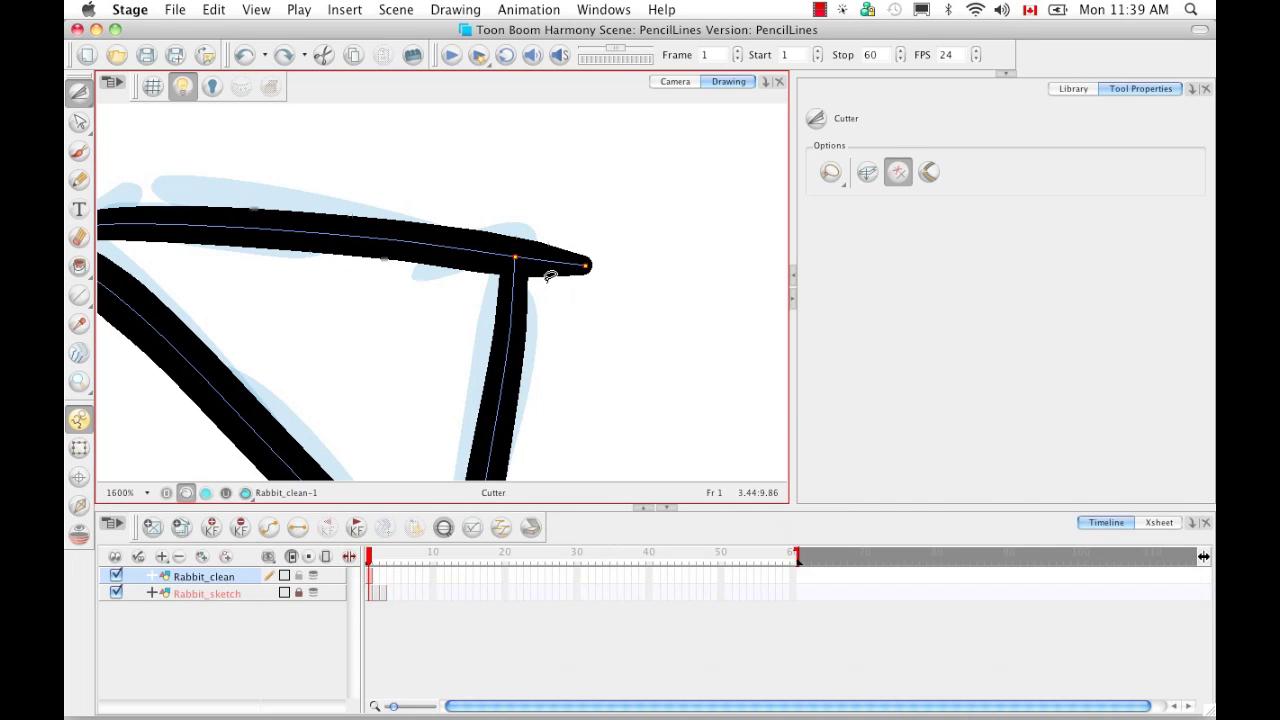
Extend the tip's side line past the top line with the Contour Editor, then cut off both overshooting ends.
key("alt+a")
left_click(516, 262)
left_click_drag(519, 264, 517, 221)
left_click(547, 215)
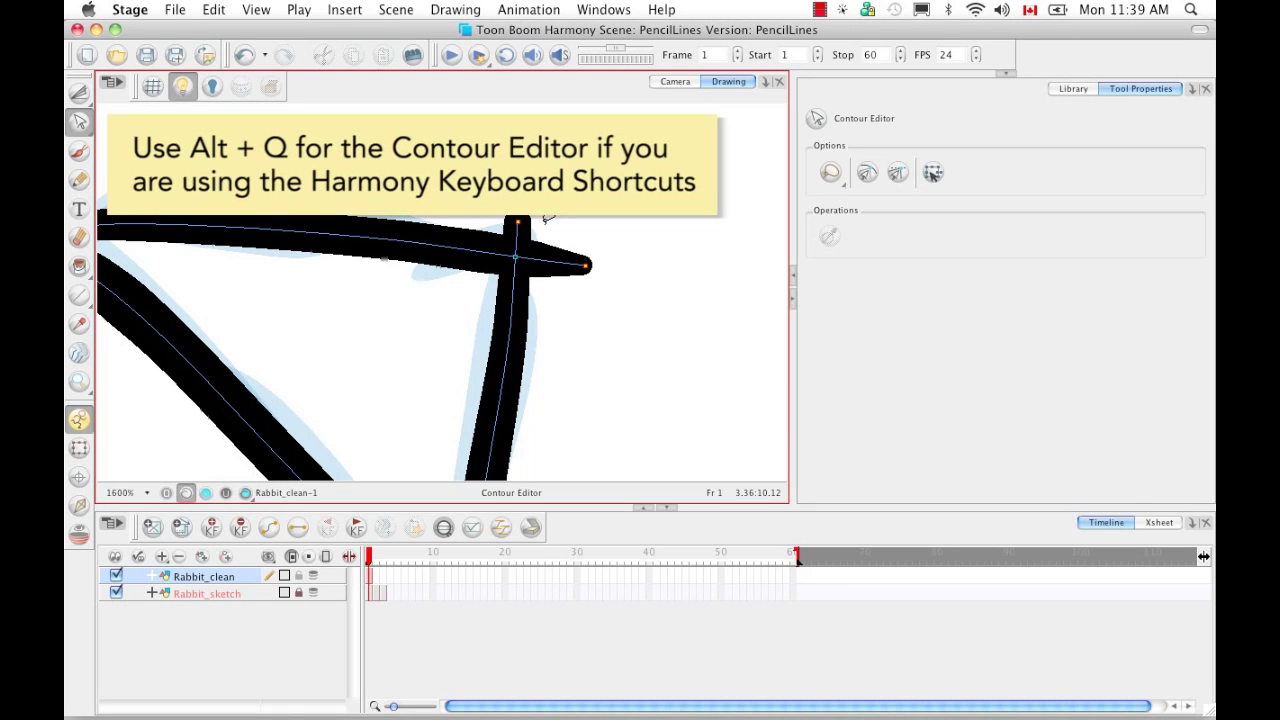
left_click(79, 94)
mouse_move(491, 233)
left_mouse_down()
mouse_move(569, 249)
mouse_move(554, 306)
left_mouse_up()
Move the fold line's junction point onto the ear's top corner and delete its surplus points to straighten the line.
key("space")
mouse_move(483, 289)
left_mouse_down()
mouse_move(654, 240)
mouse_move(660, 260)
left_mouse_up()
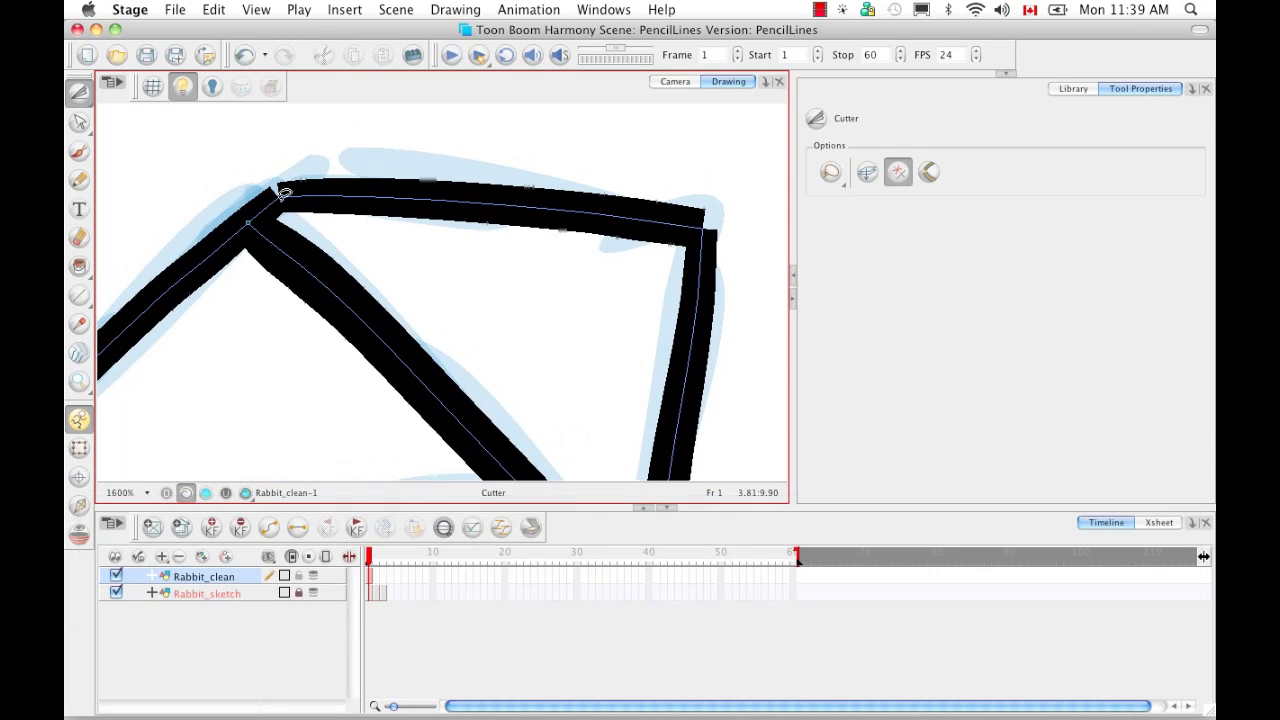
left_click_drag(91, 123, 140, 125)
left_click(251, 229)
left_click_drag(248, 225, 277, 198)
left_click(303, 263)
key("BackSpace")
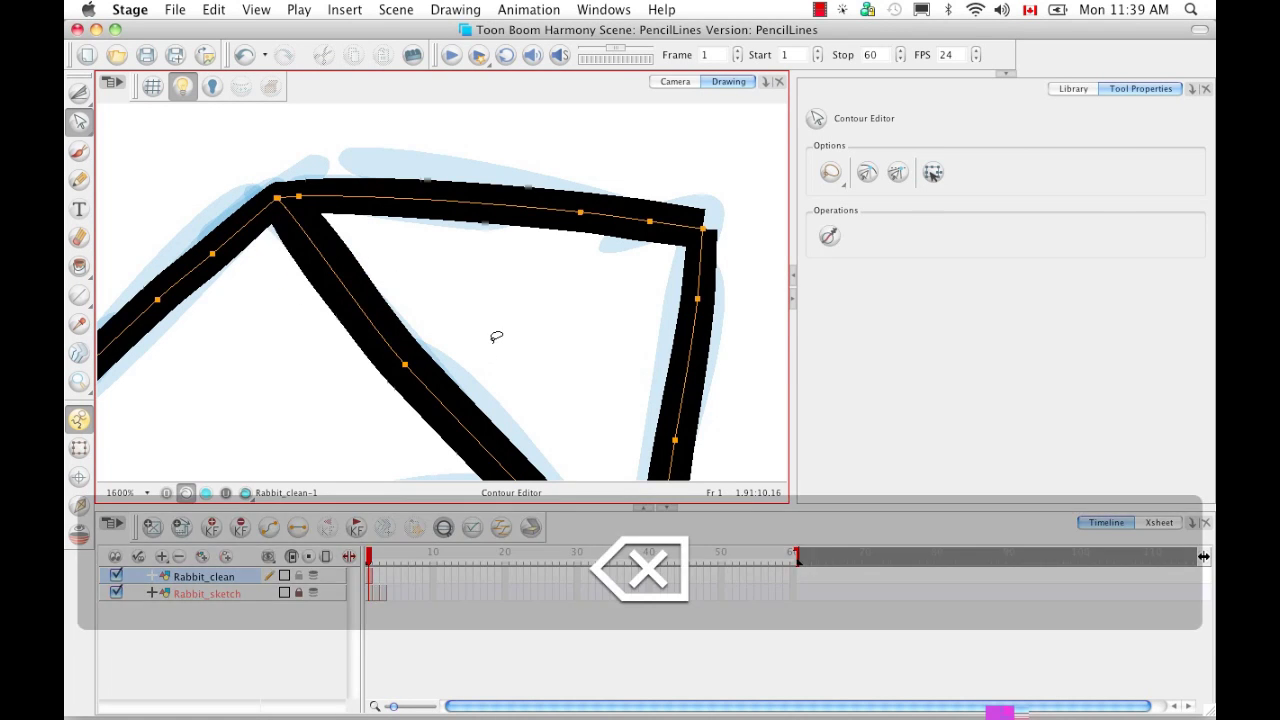
key("BackSpace")
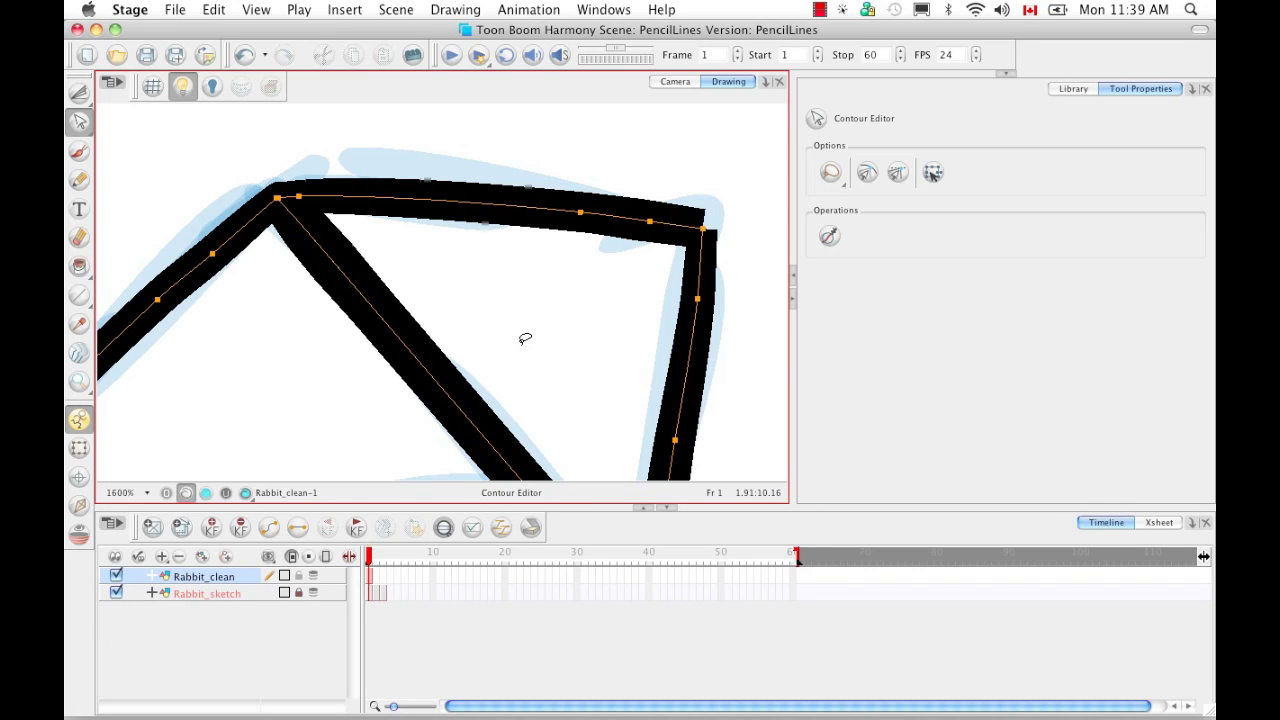
Cut off the overshooting line end above the ear's inner bend with the Cutter.
key("space")
left_click_drag(520, 369, 506, 326)
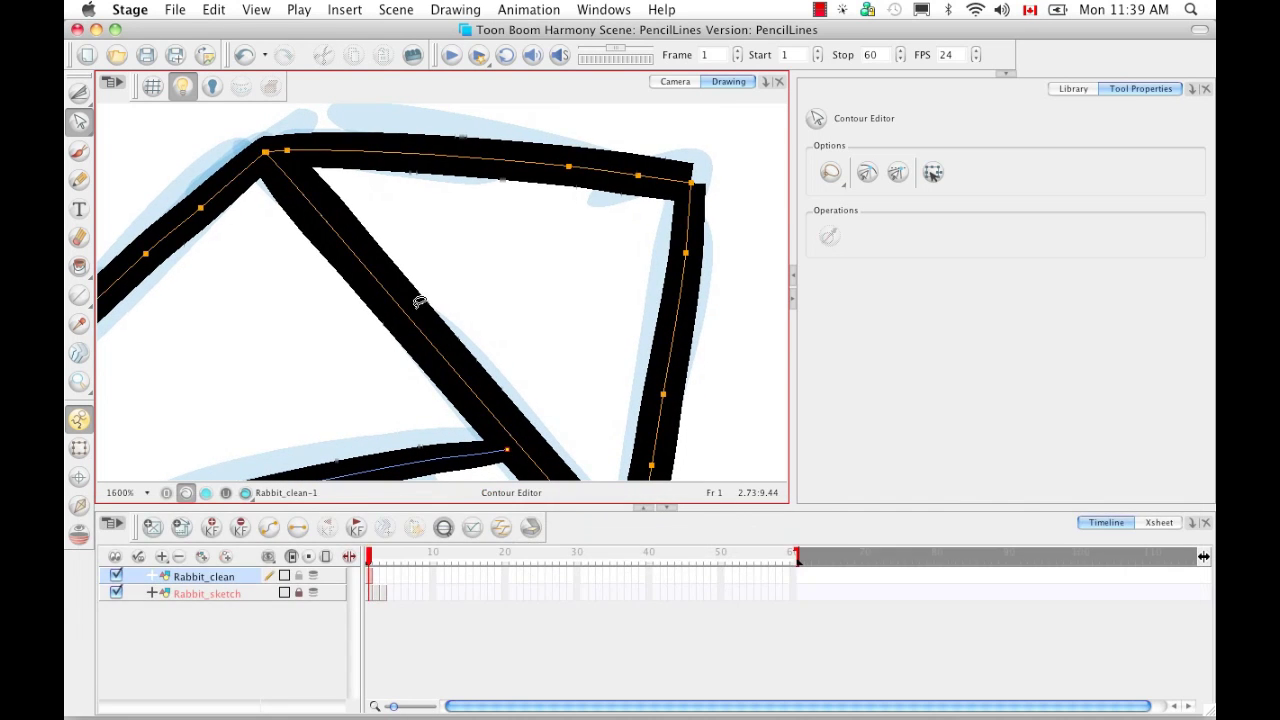
key("super+minus")
key("super+minus")
key("super+minus")
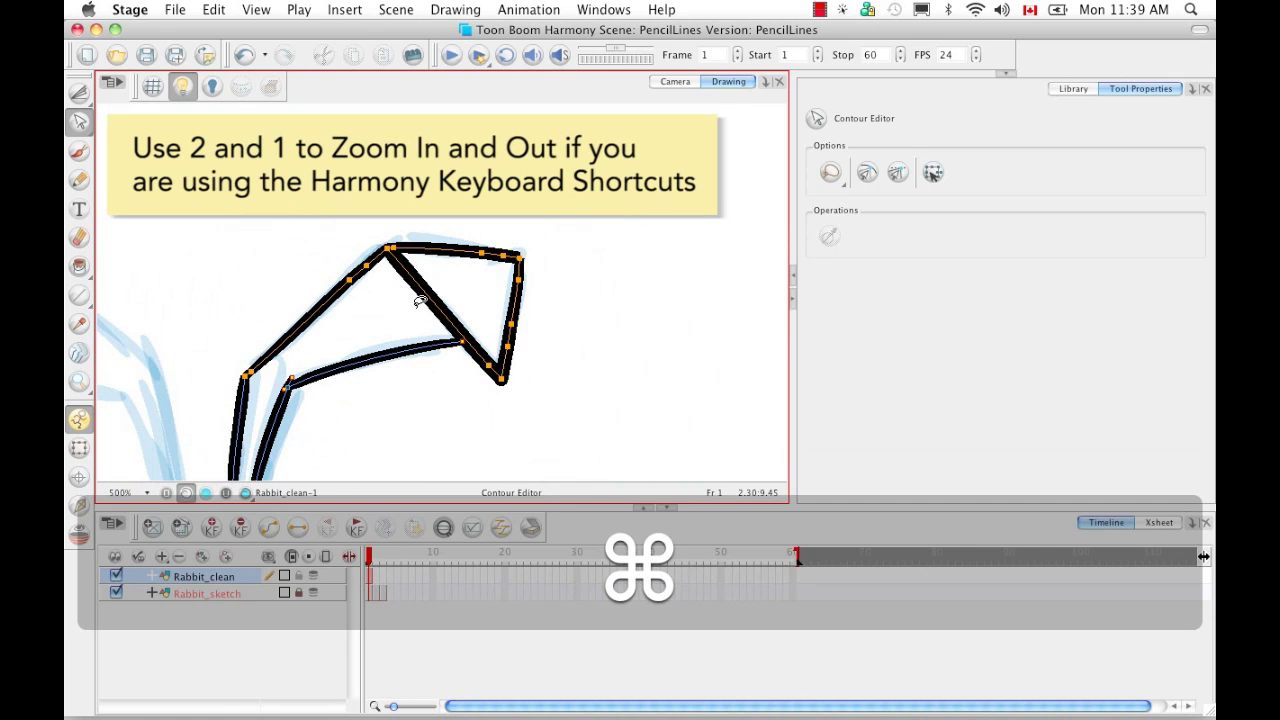
key("space")
left_click_drag(526, 289, 507, 224)
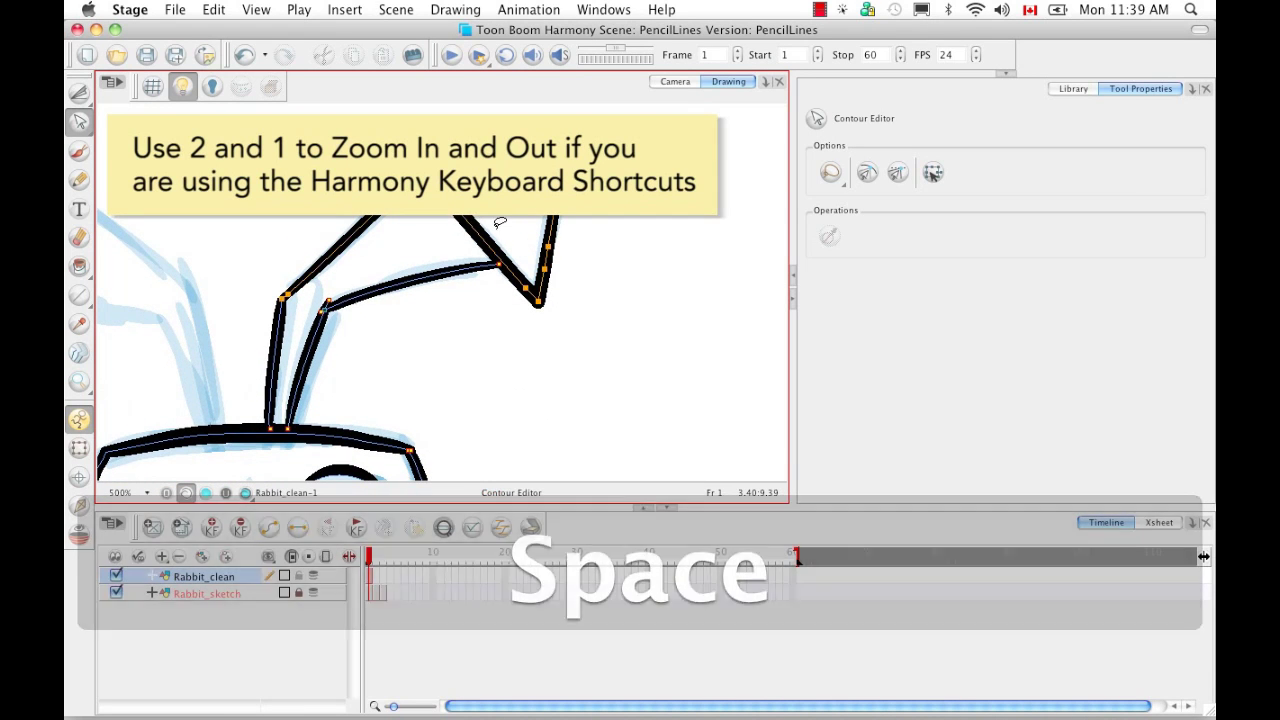
key("super+equal")
key("super+equal")
key("super+equal")
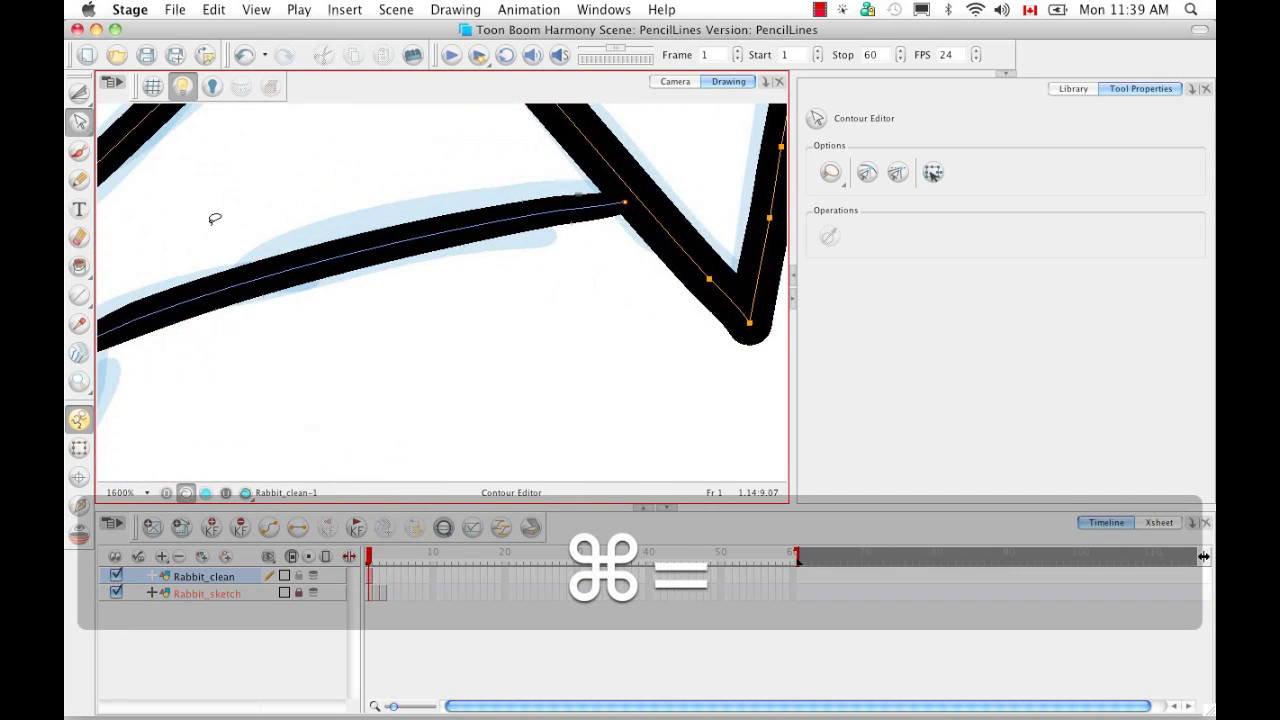
key("super+equal")
key("space")
left_click_drag(323, 286, 420, 297)
left_click(79, 93)
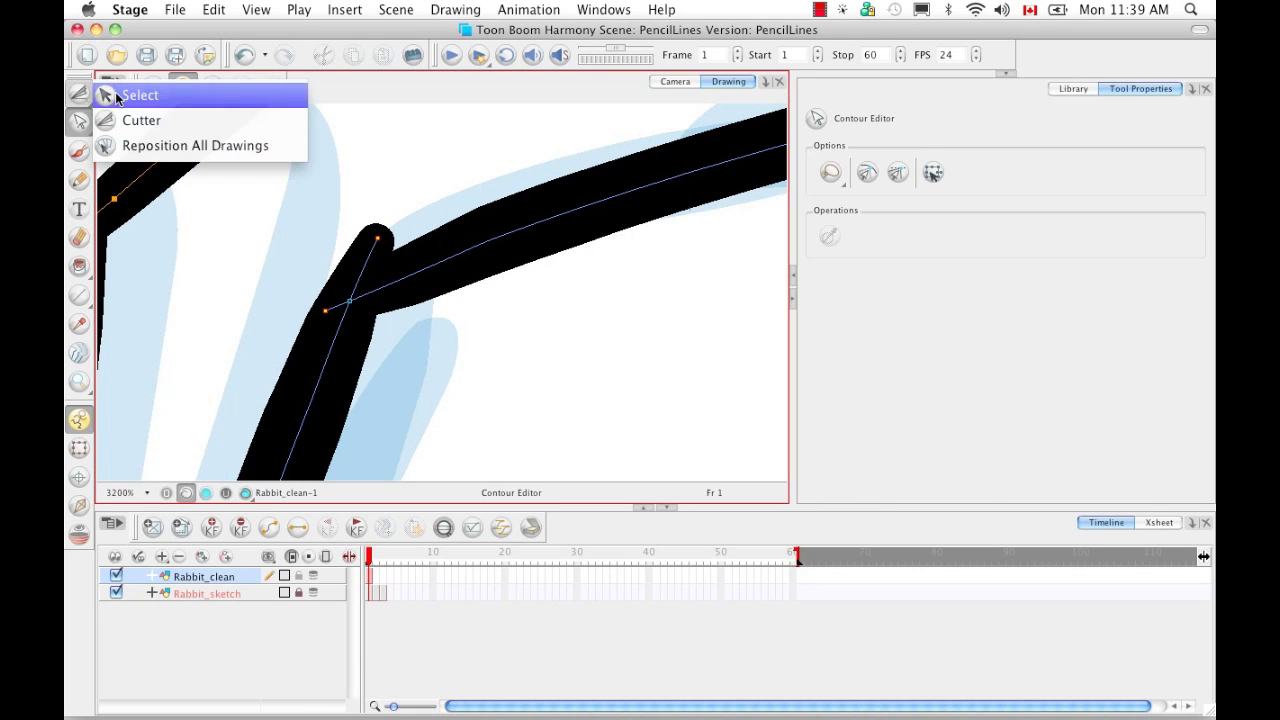
left_click(120, 120)
left_click_drag(349, 234, 381, 246)
key("super+z")
Pull the inner edge line's end point well past the inner bend with the Contour Editor and cut off the excess.
left_click(80, 121)
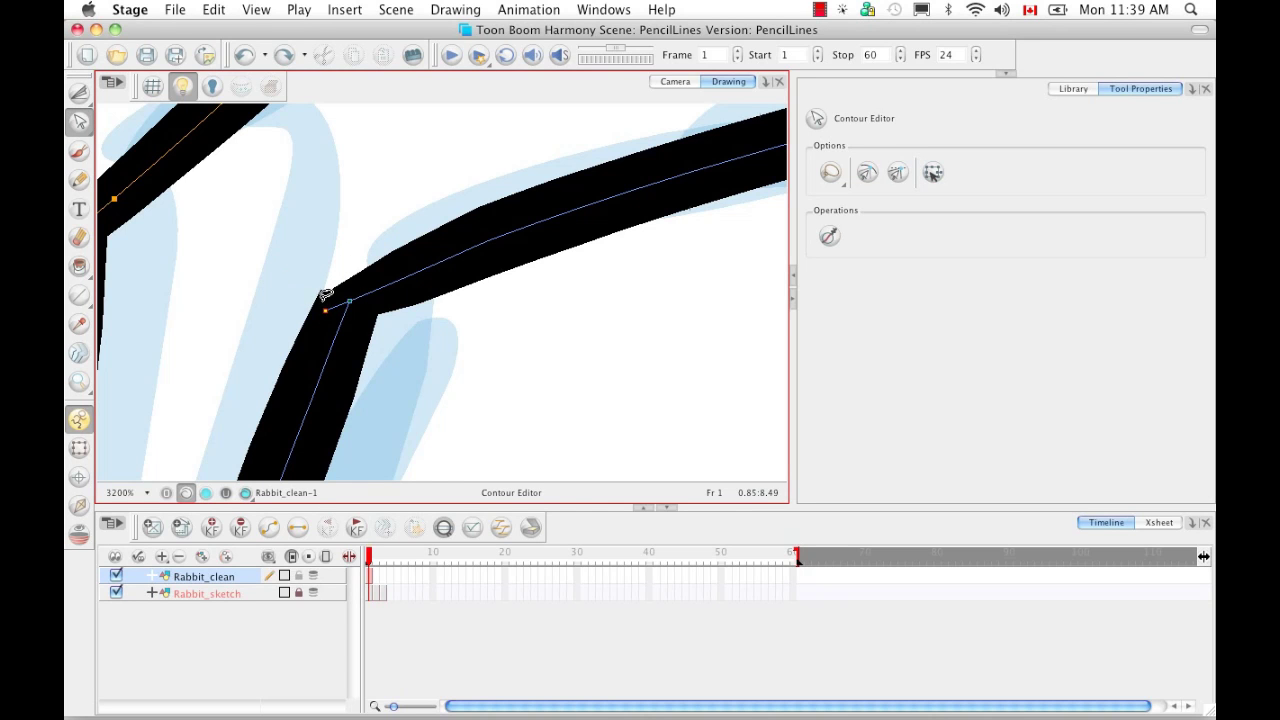
left_click_drag(325, 315, 229, 343)
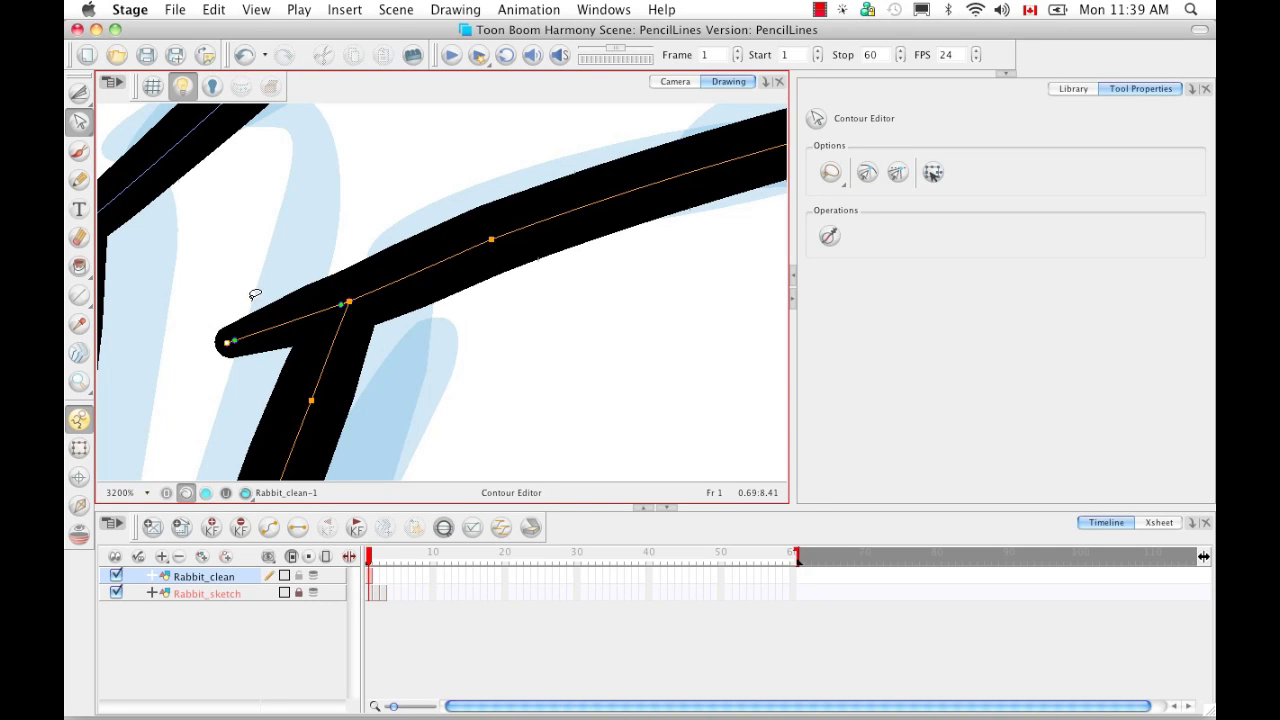
left_click(80, 92)
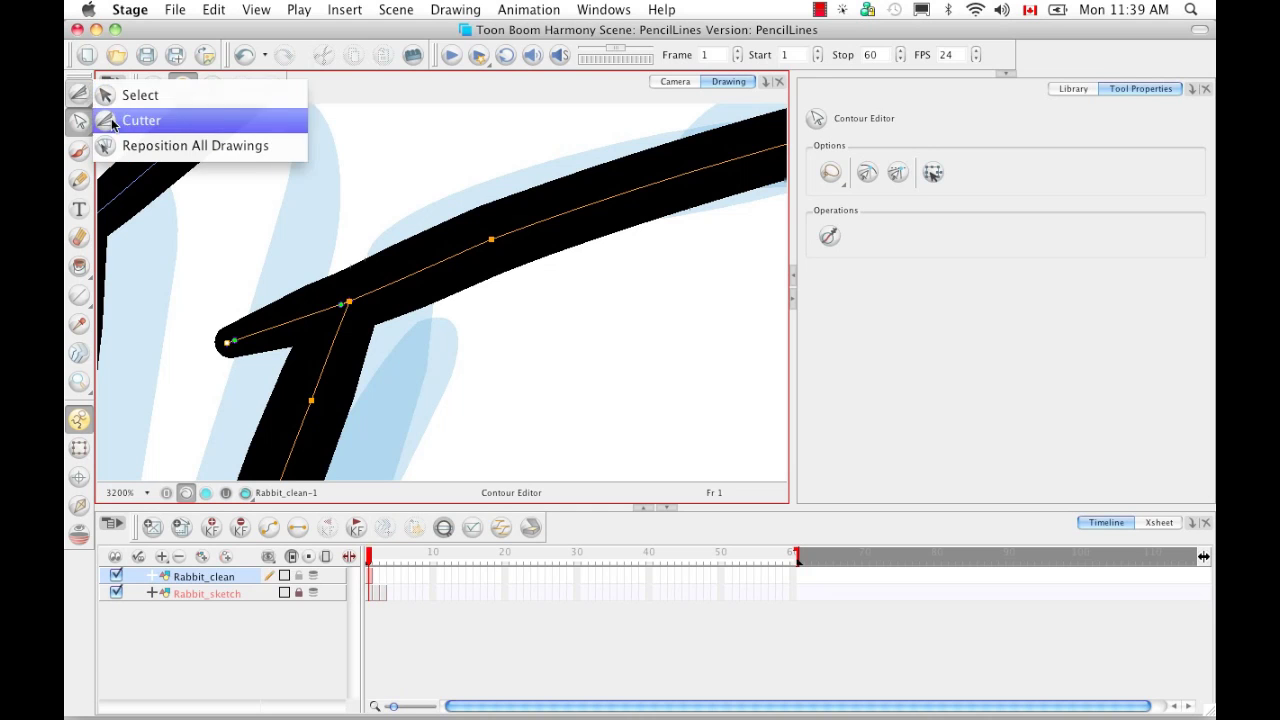
left_click(120, 117)
left_click_drag(238, 262, 266, 339)
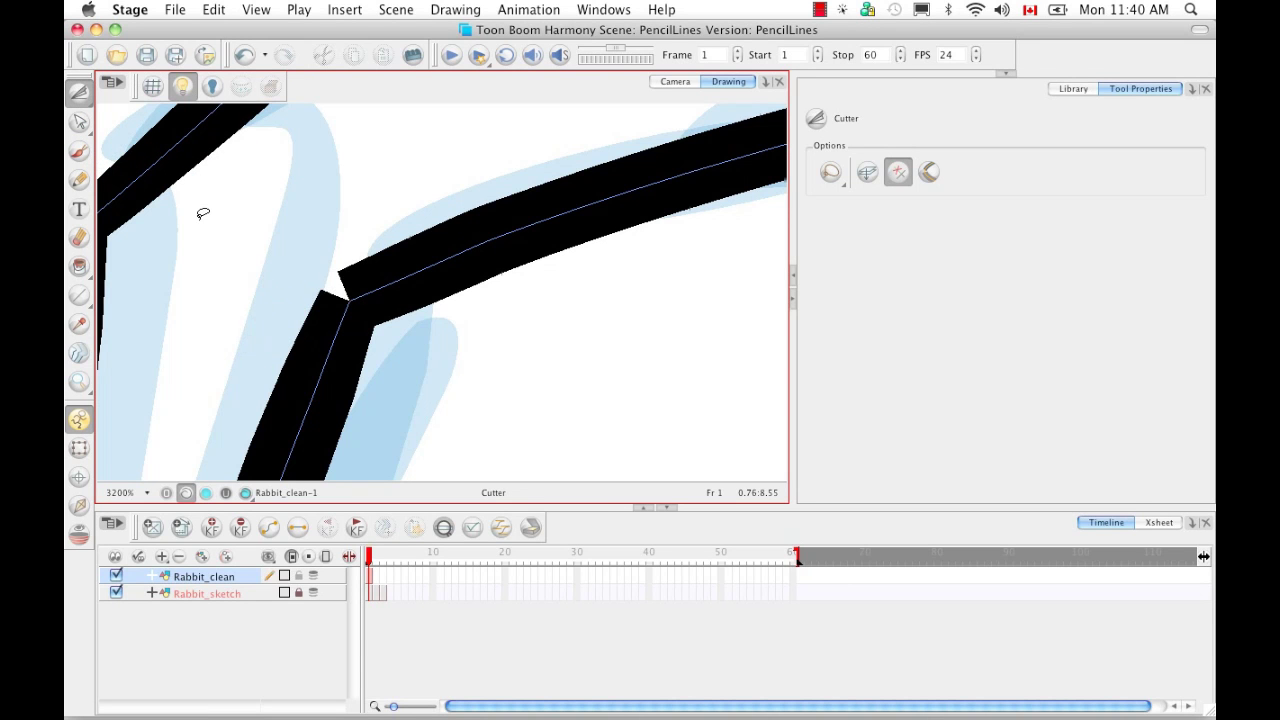
Select all of the ear's pencil lines and set their end style to Round.
key("super+minus")
key("super+minus")
key("super+minus")
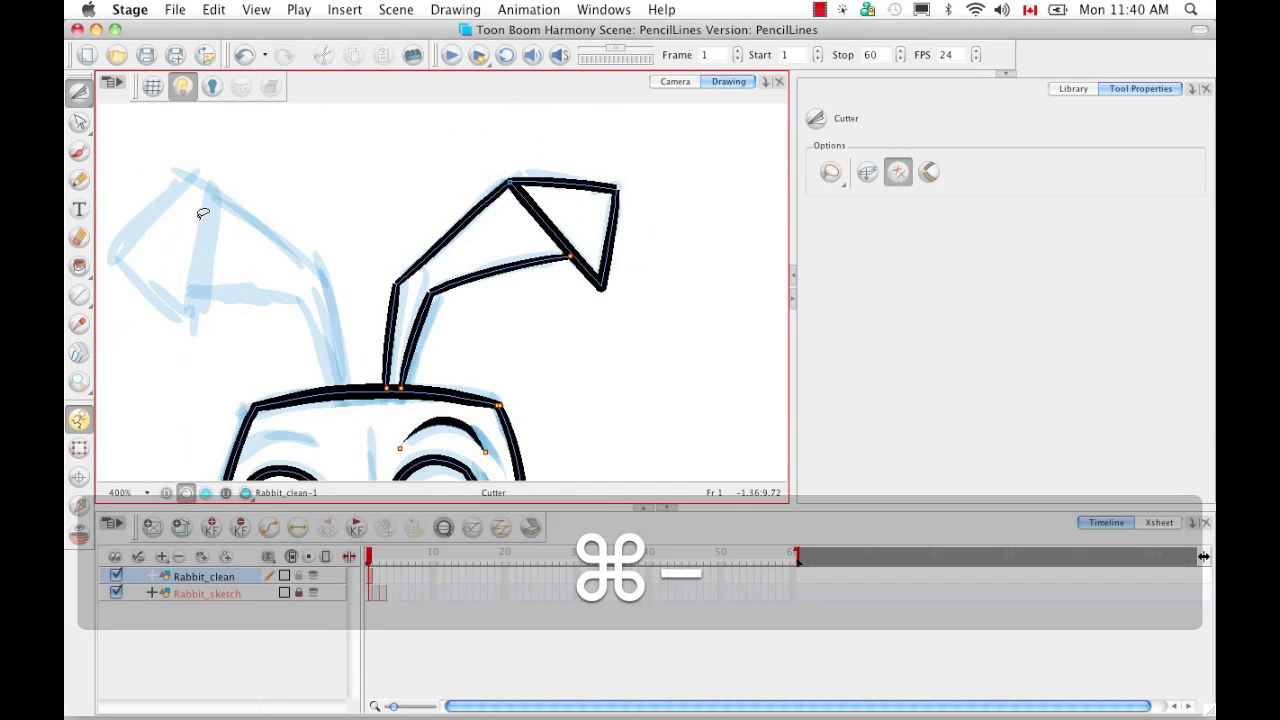
key("alt+v")
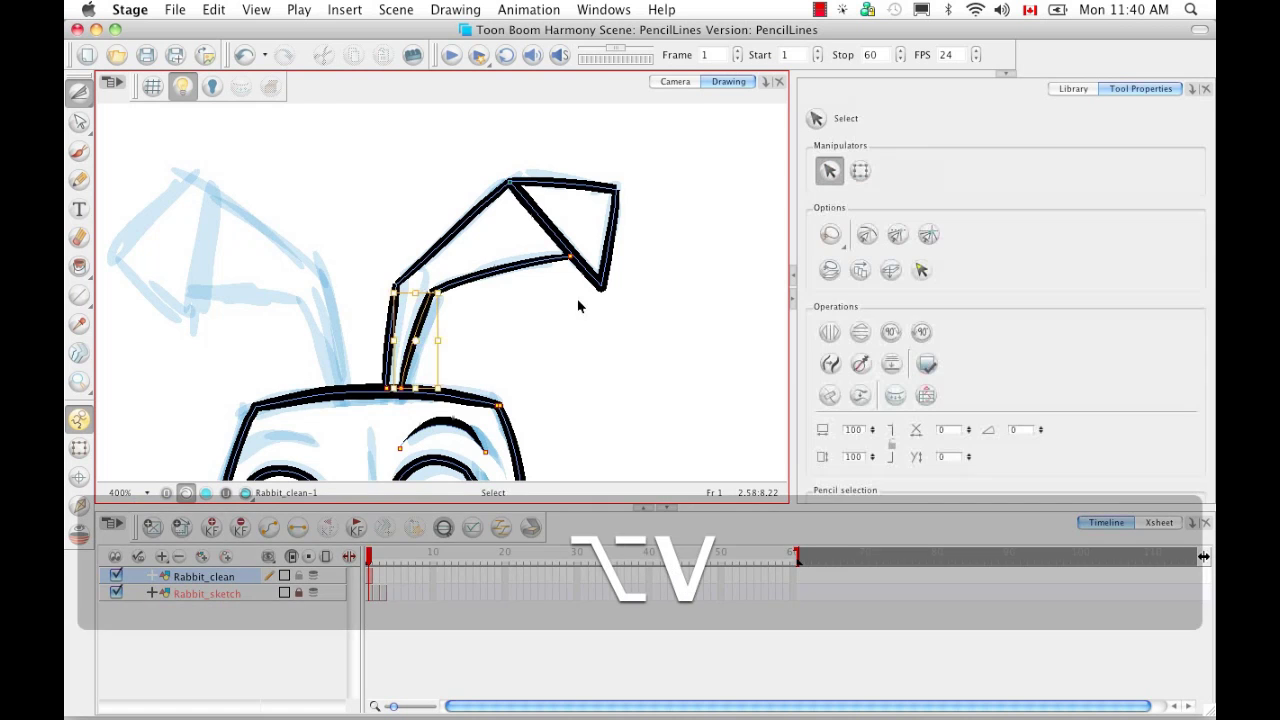
mouse_move(666, 194)
left_mouse_down()
mouse_move(400, 300)
mouse_move(664, 200)
left_mouse_up()
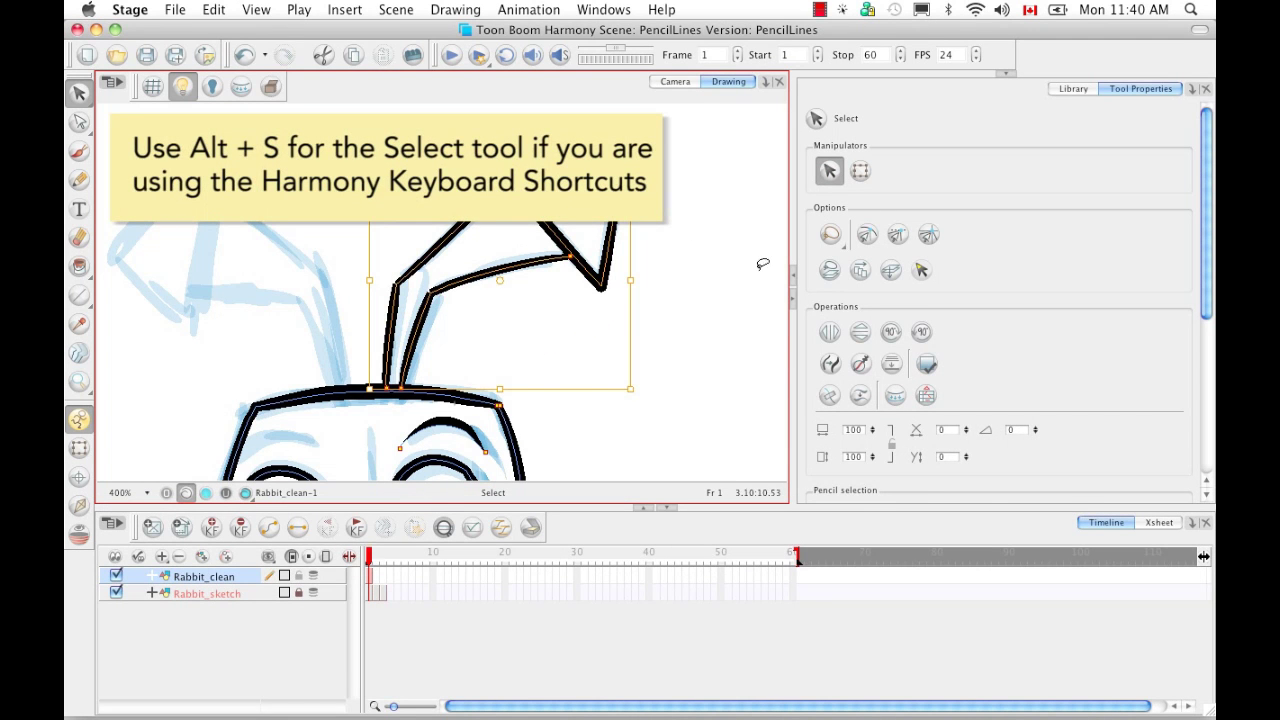
left_click_drag(1205, 288, 1208, 400)
left_click(976, 327)
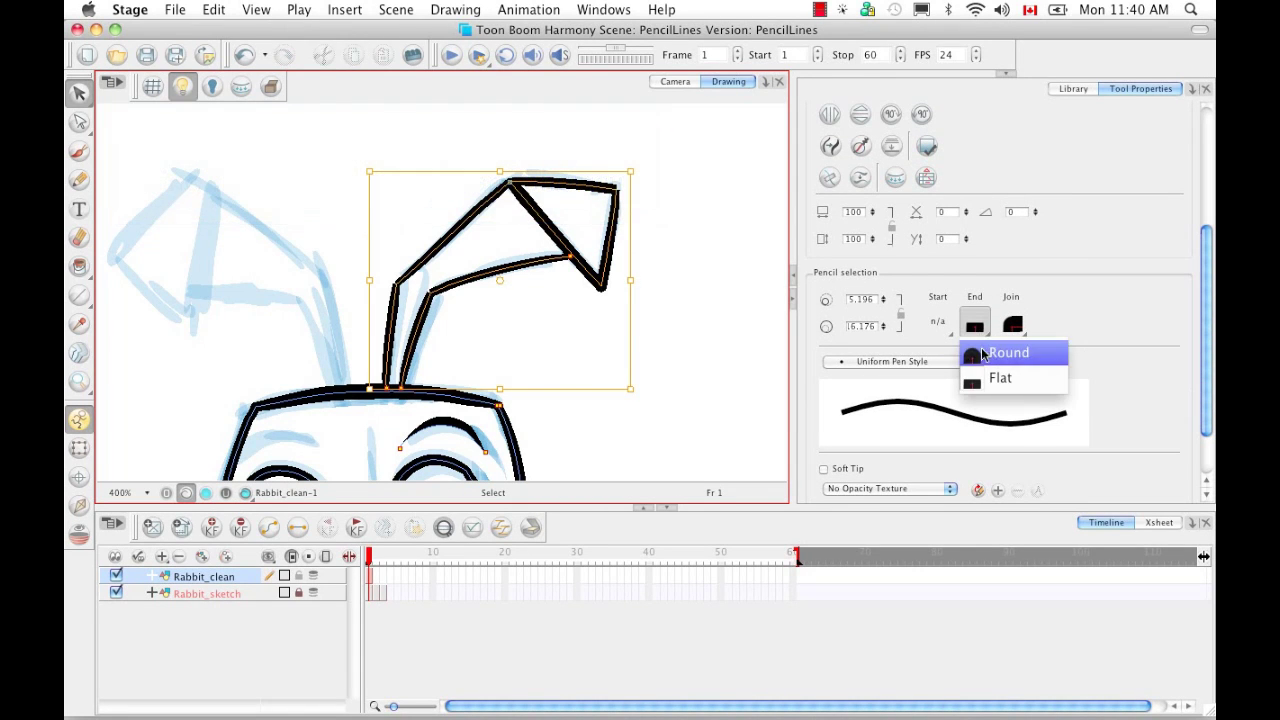
left_click(988, 354)
left_click(685, 284)
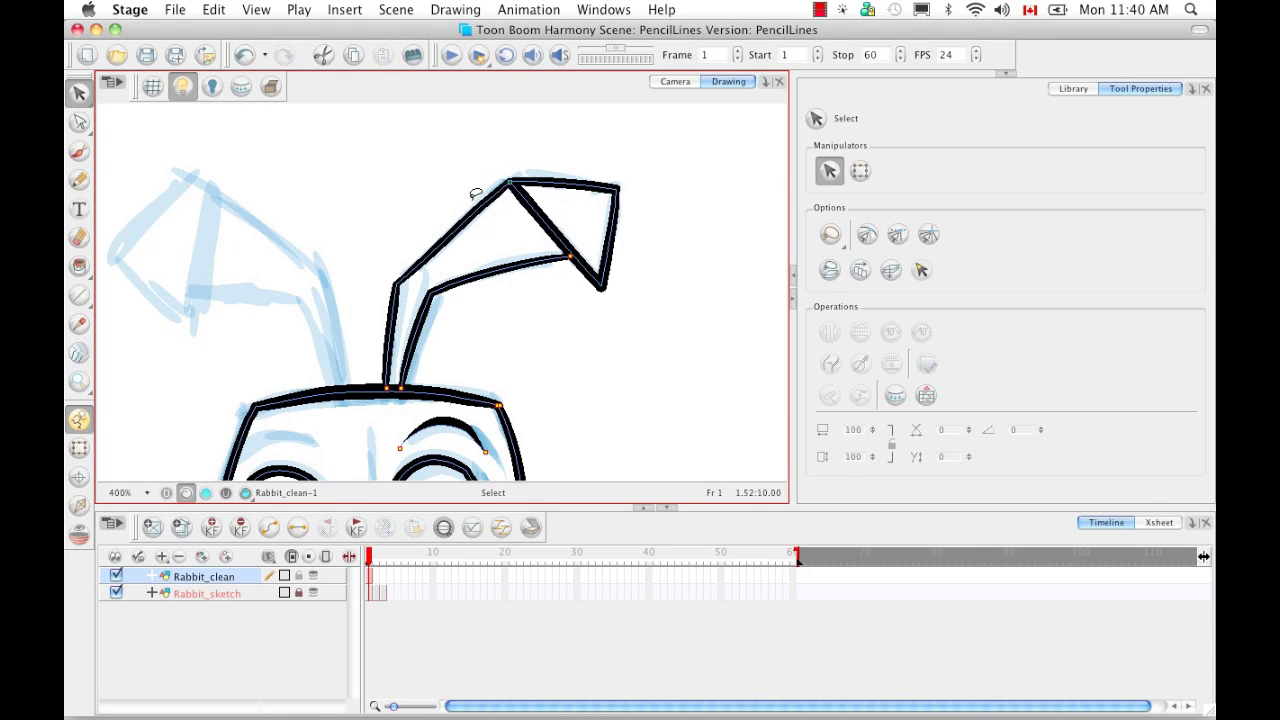
Select the ear's outer edge line between the bend and the top corner, and display its thickness points with the Pencil Editor.
key("alt+q")
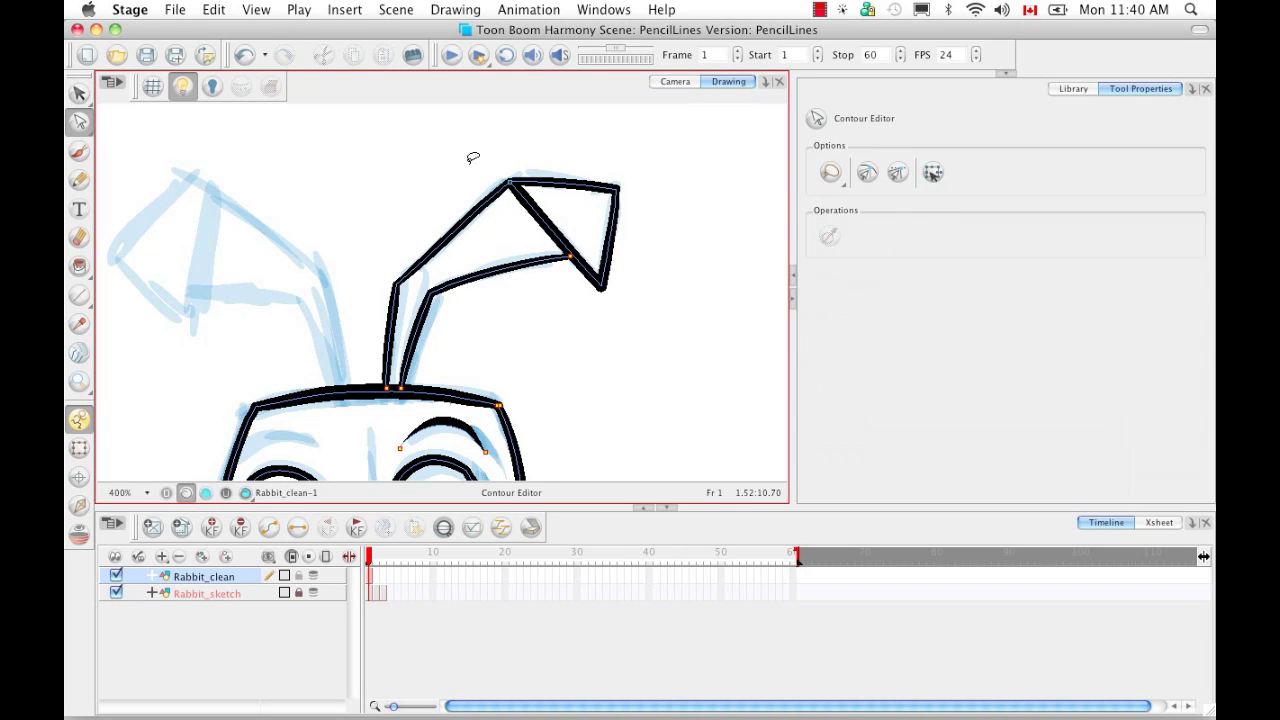
key("super+equal")
key("super+equal")
key("super+equal")
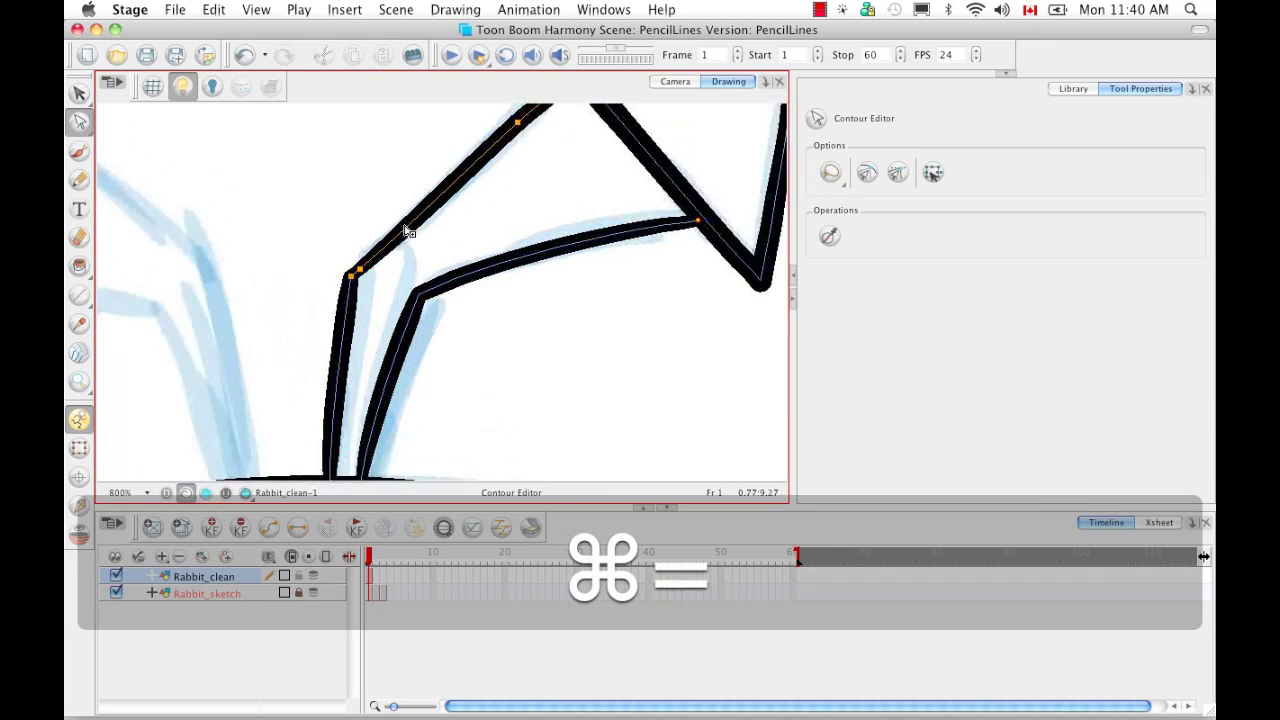
key("space")
mouse_move(610, 174)
left_mouse_down()
mouse_move(549, 371)
mouse_move(551, 249)
left_mouse_up()
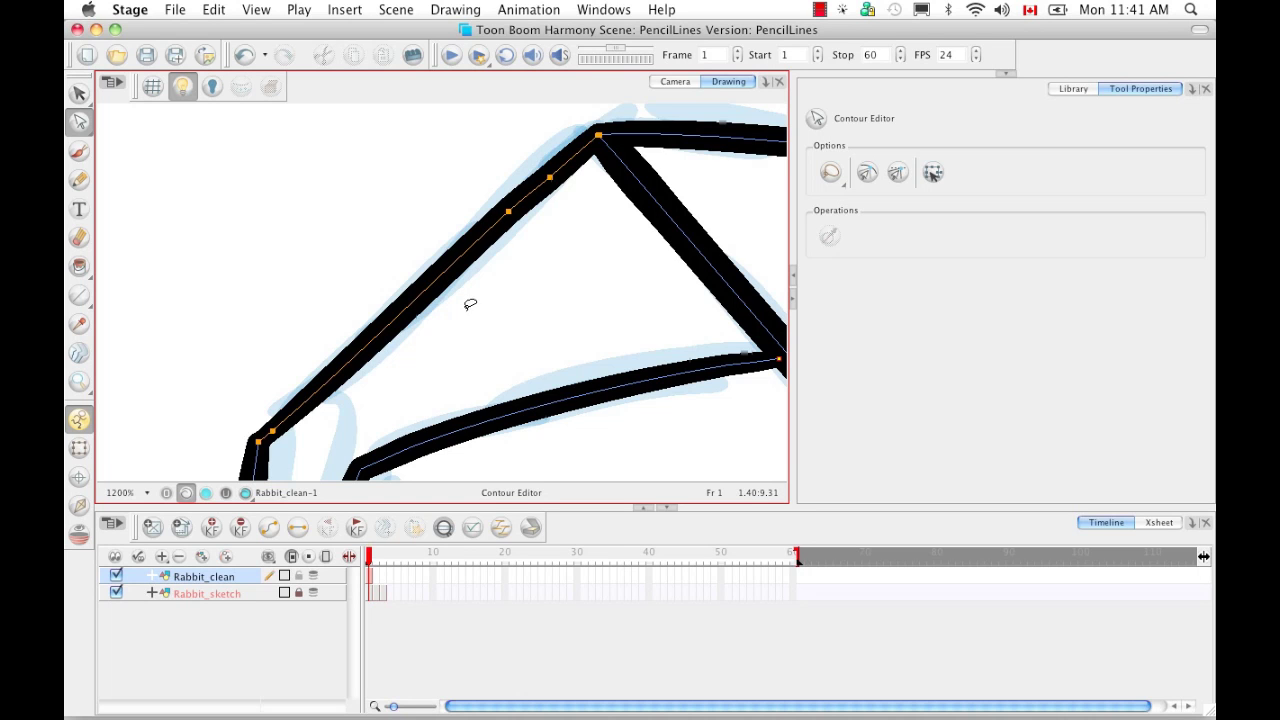
left_click(82, 122)
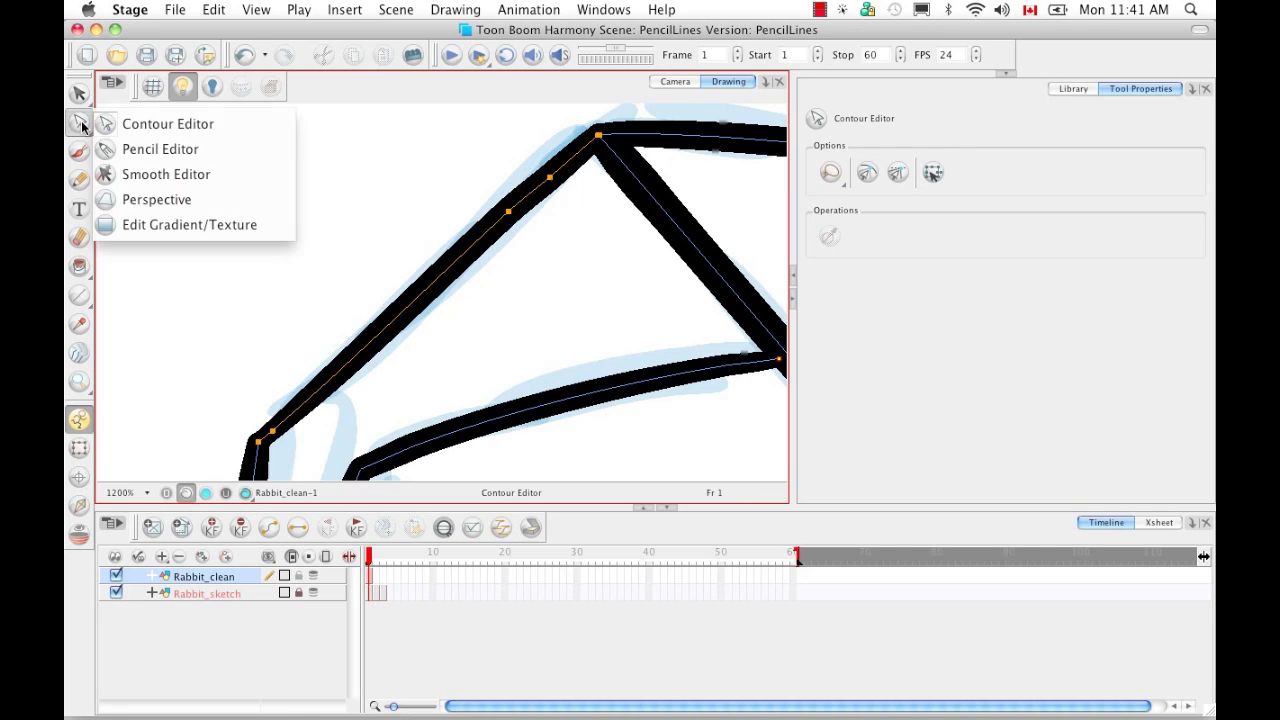
left_click(238, 155)
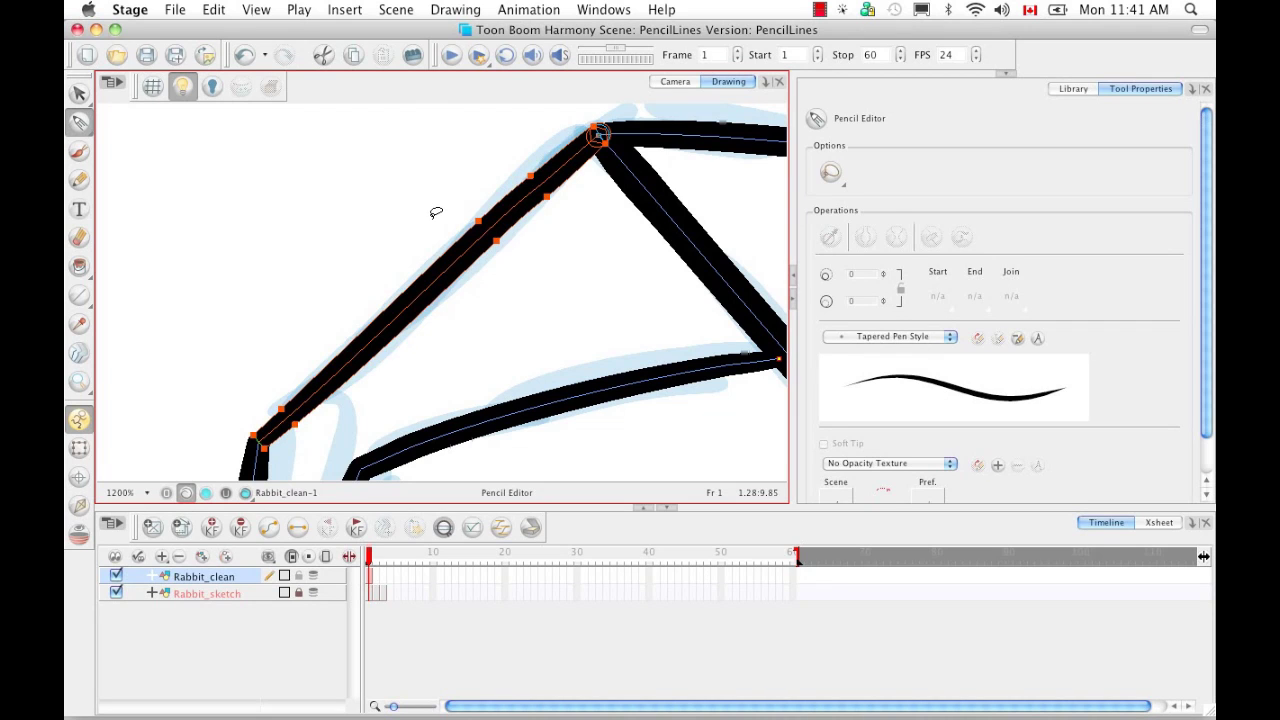
left_click(458, 14)
mouse_move(470, 30)
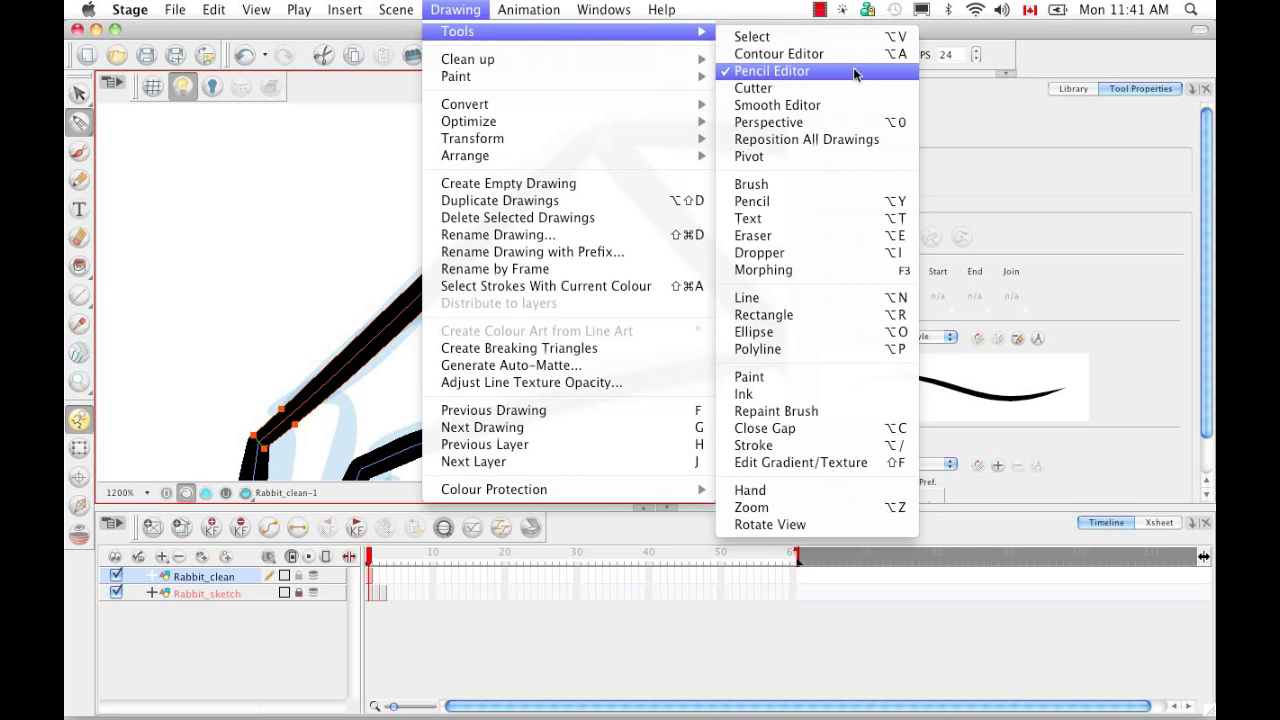
left_click(768, 6)
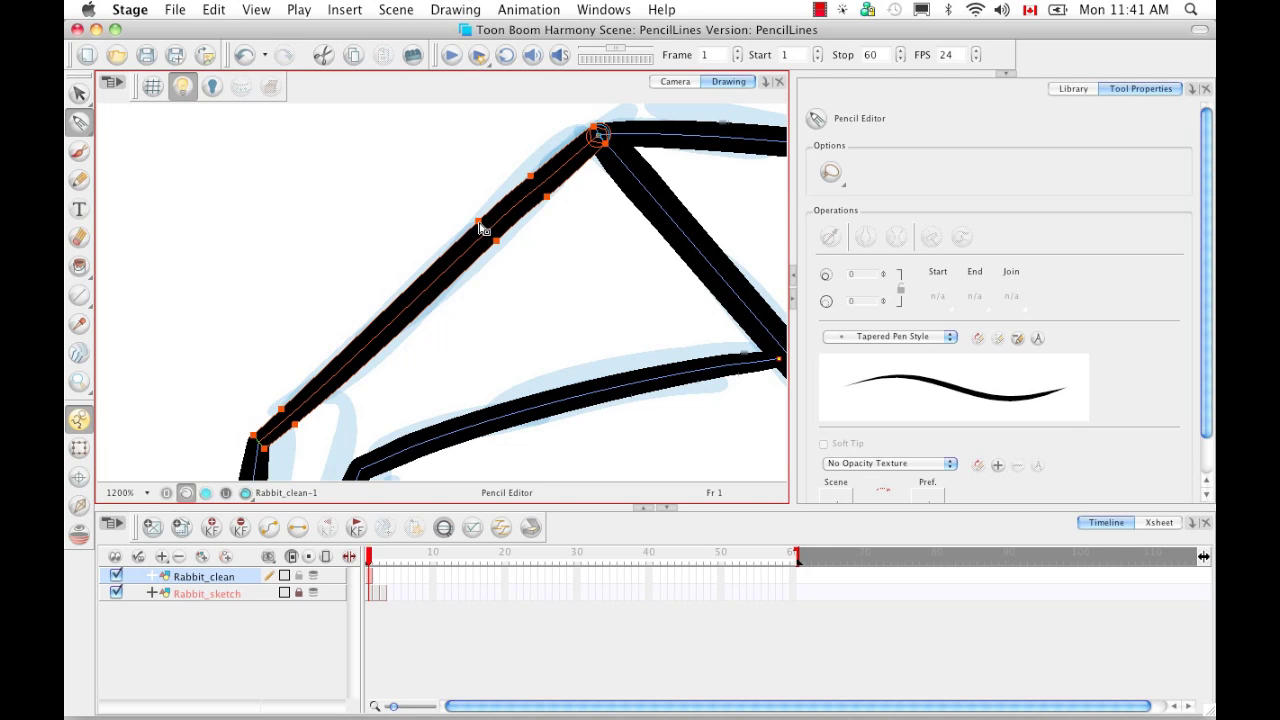
Try pulling the outer edge line's middle thickness point outward on one side, and then evenly on both sides.
left_click_drag(456, 203, 447, 191)
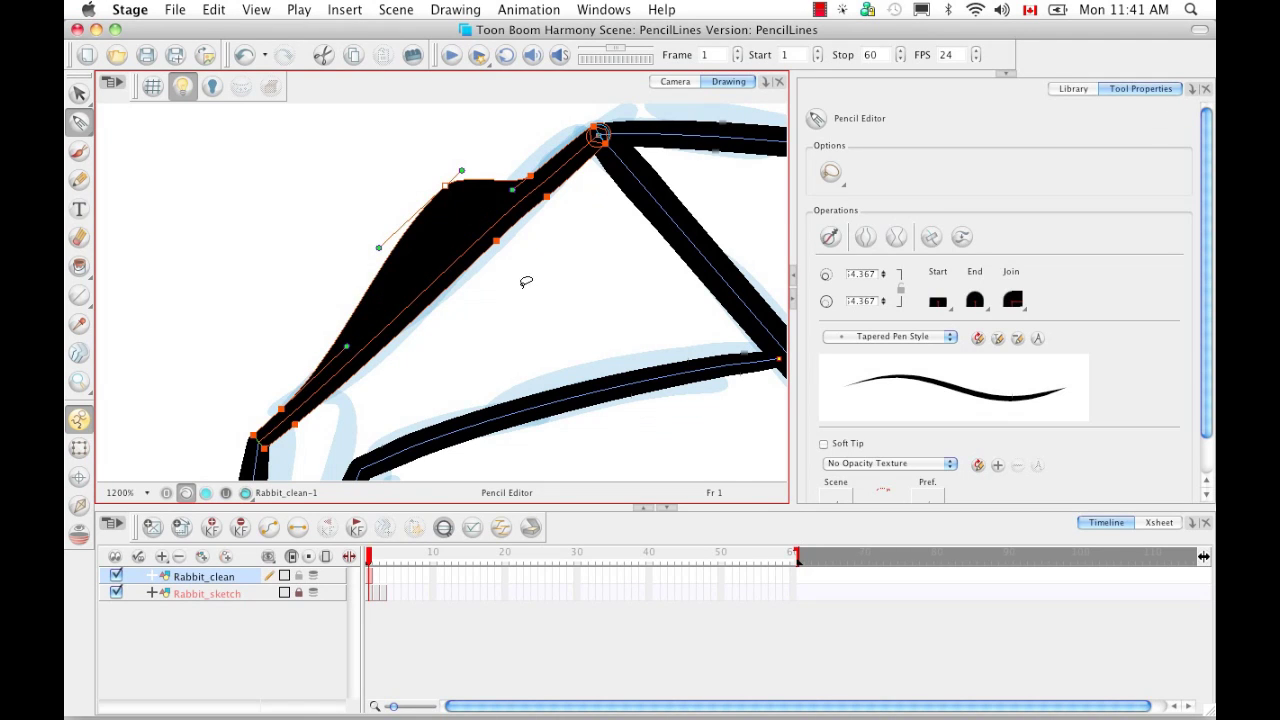
key("super+z")
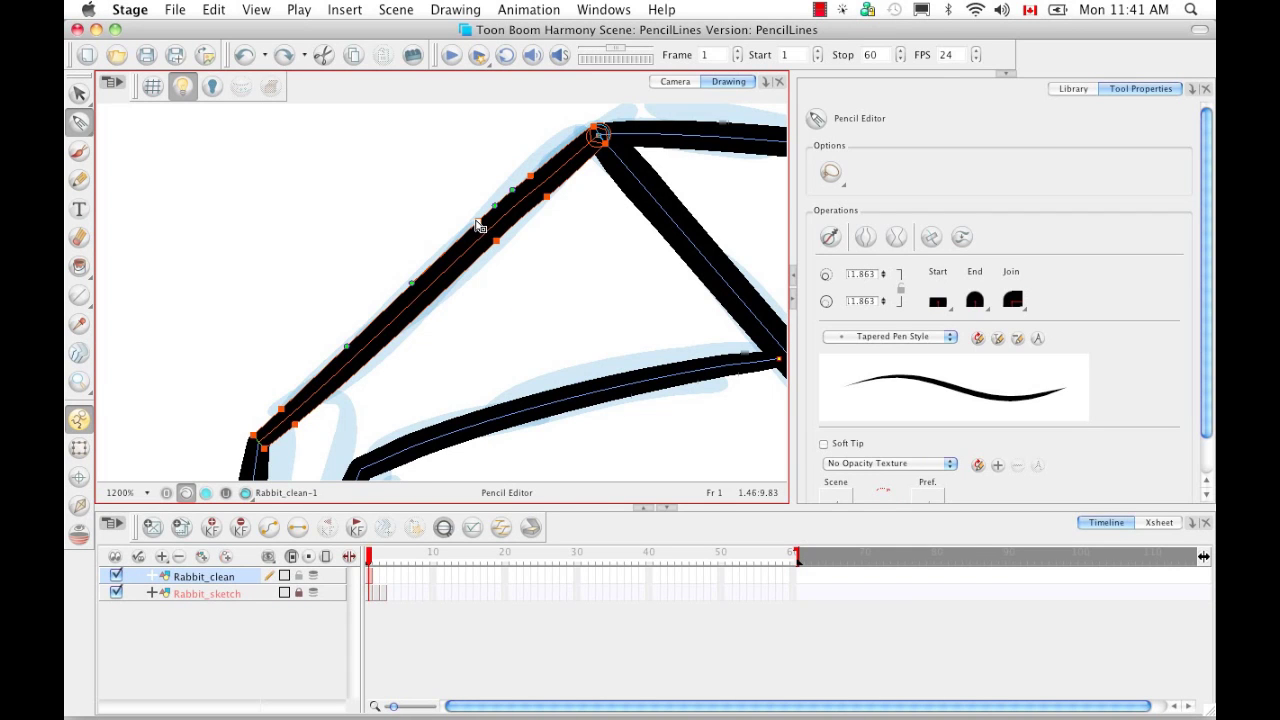
key("shift")
mouse_move(480, 228)
left_mouse_down("shift")
mouse_move(469, 206)
mouse_move(462, 218)
mouse_move(512, 283)
left_mouse_up("shift")
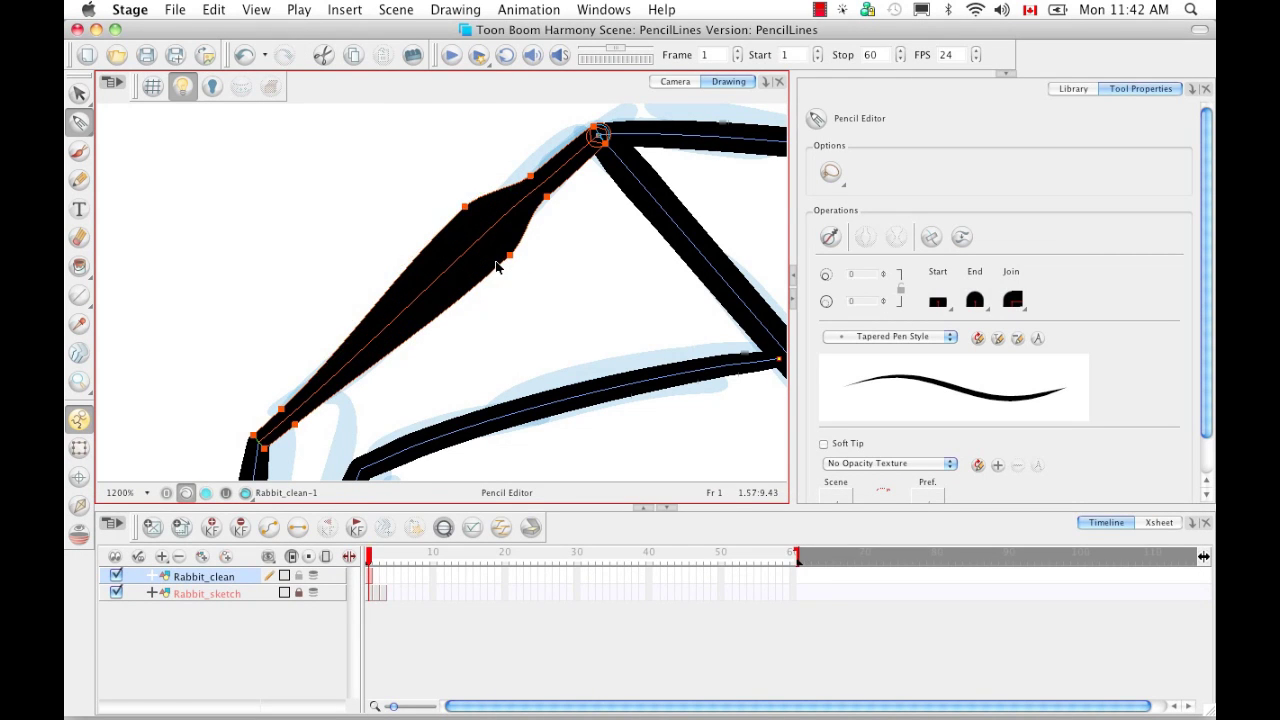
Delete the widened thickness point and add a new pair of thickness points about midway along the outer edge line.
left_click(530, 236)
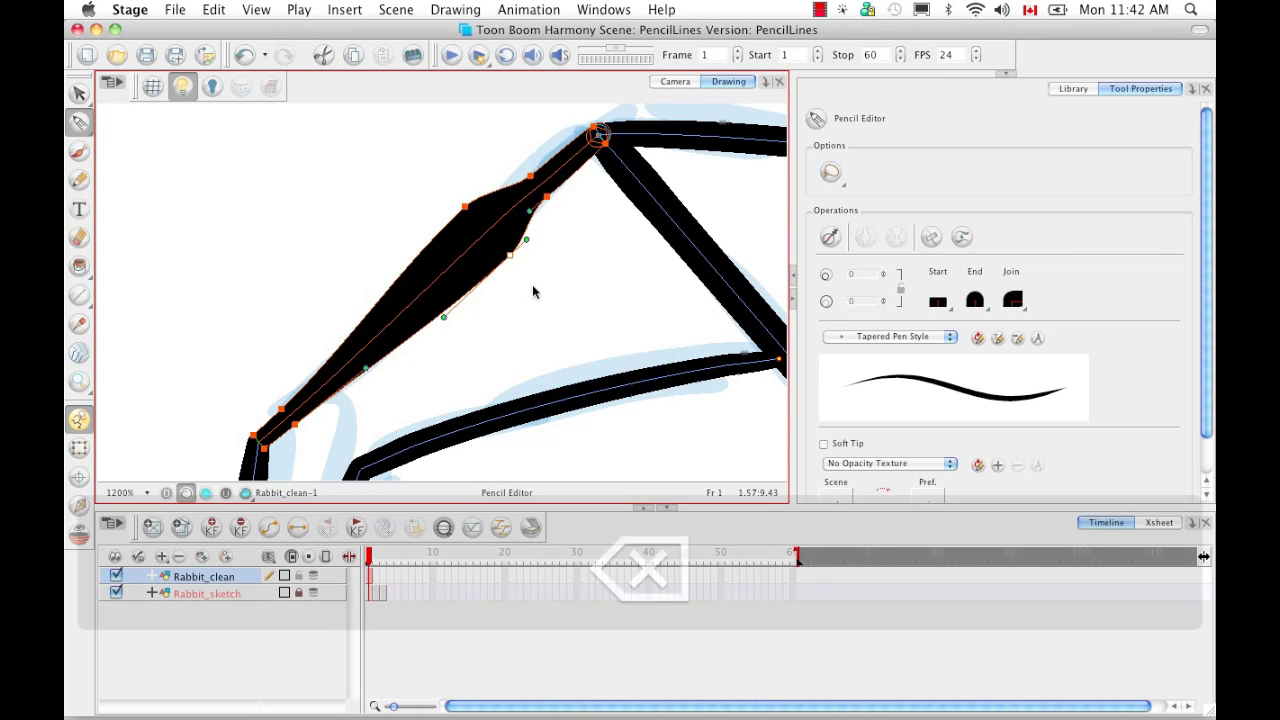
key("BackSpace")
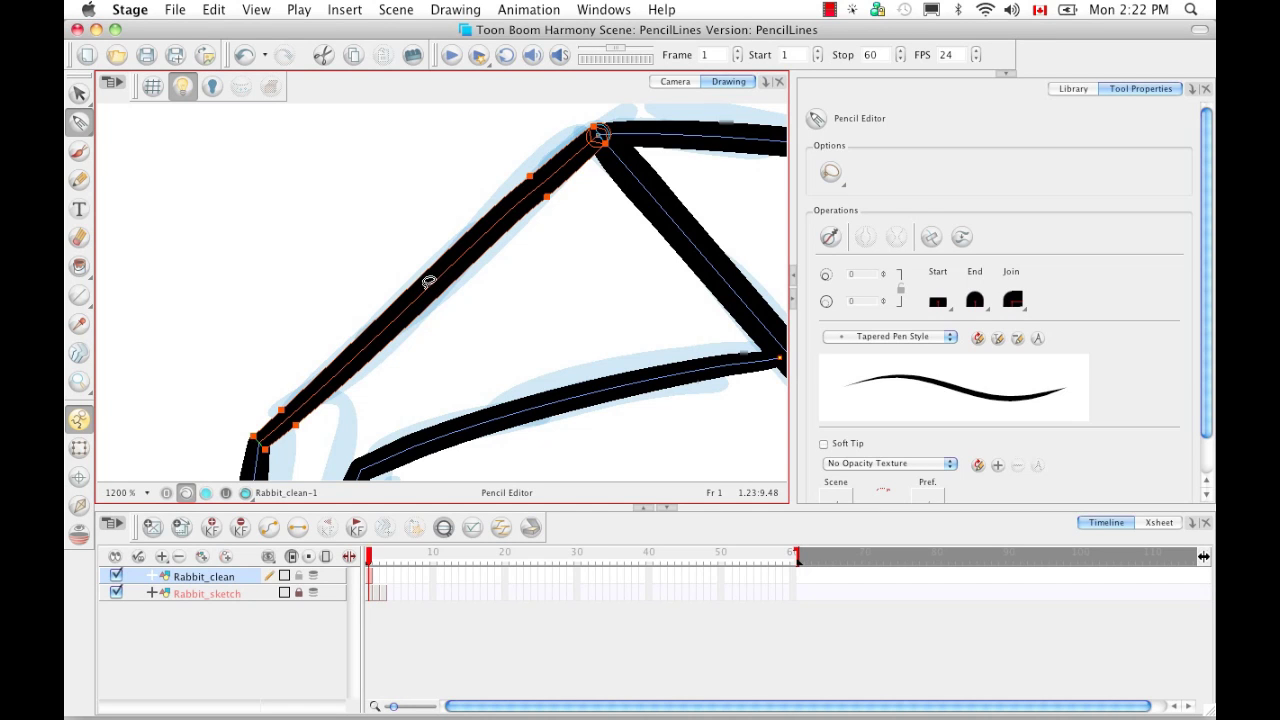
key("super")
key("super")
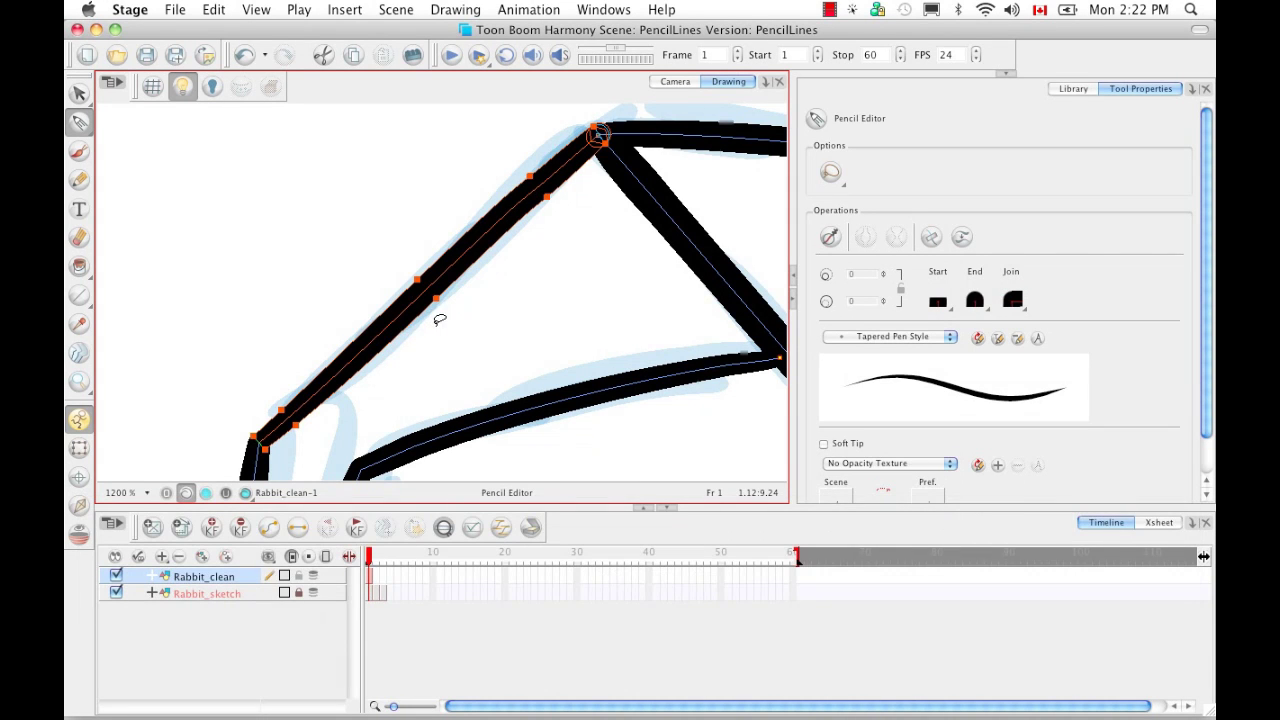
Try bulging the line's lower contour between the new thickness point and the ear's bend, undoing each change.
key("super+z")
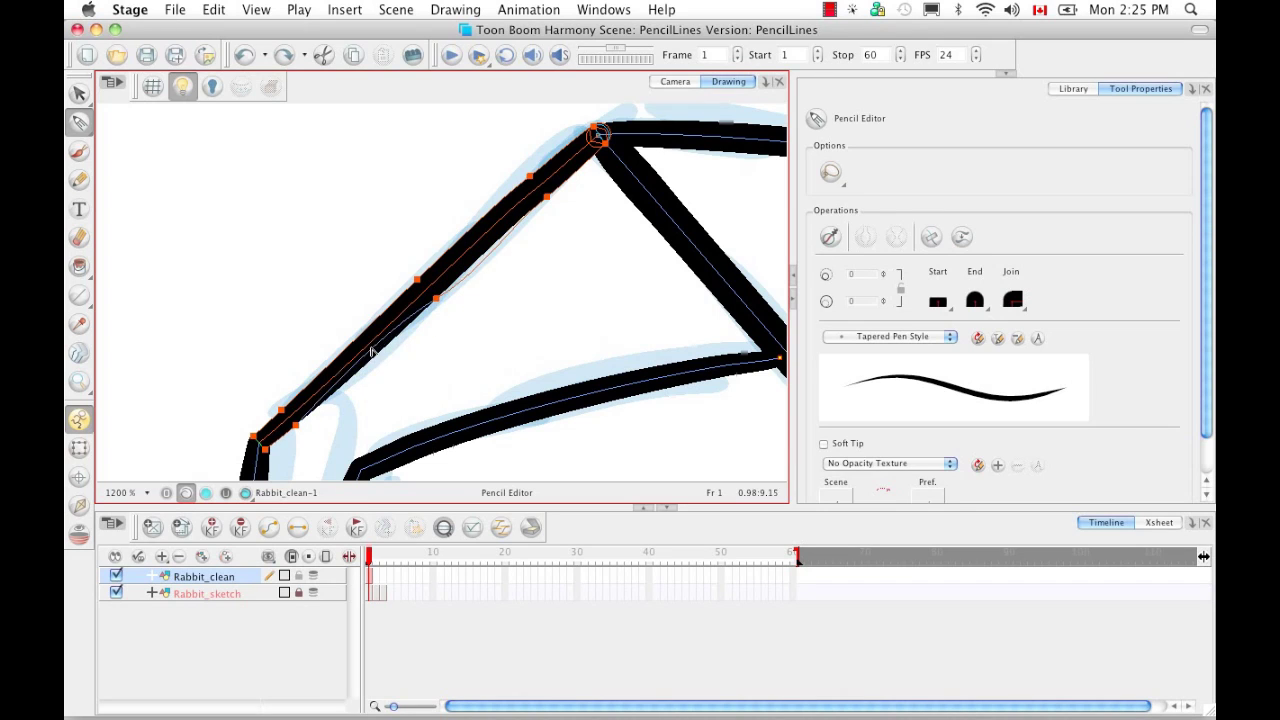
left_click_drag(378, 356, 389, 365)
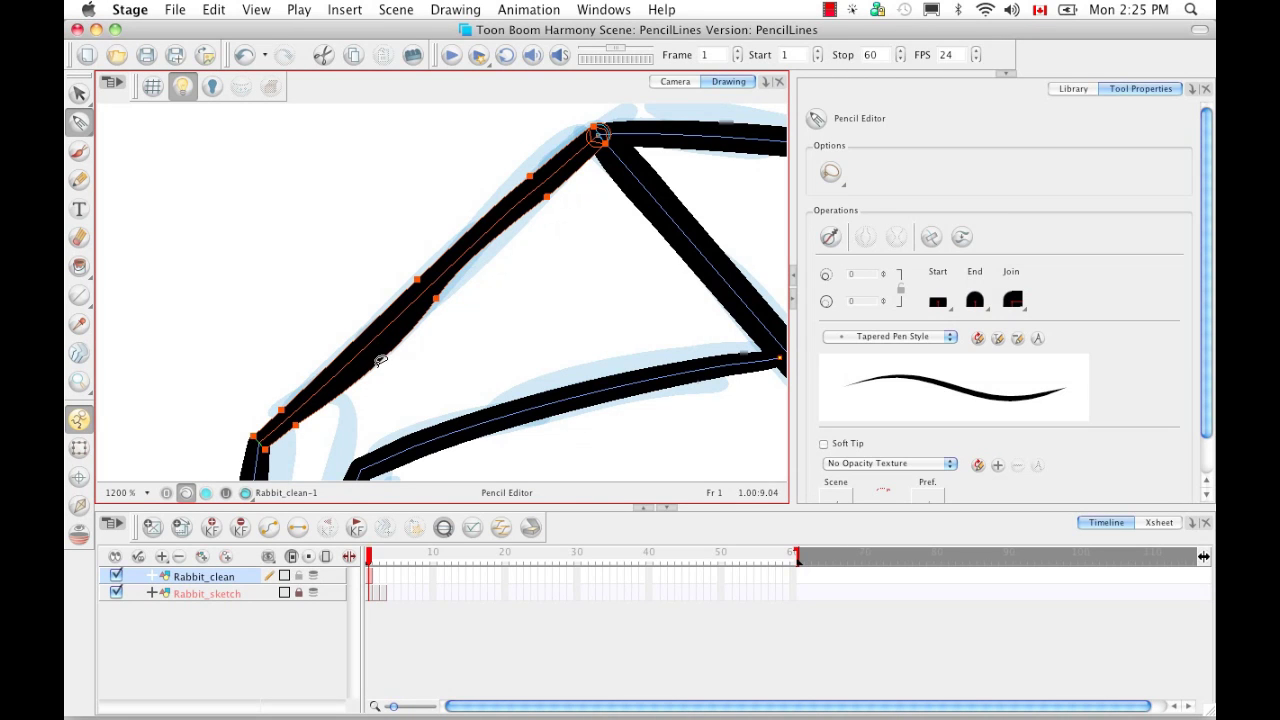
key("super+z")
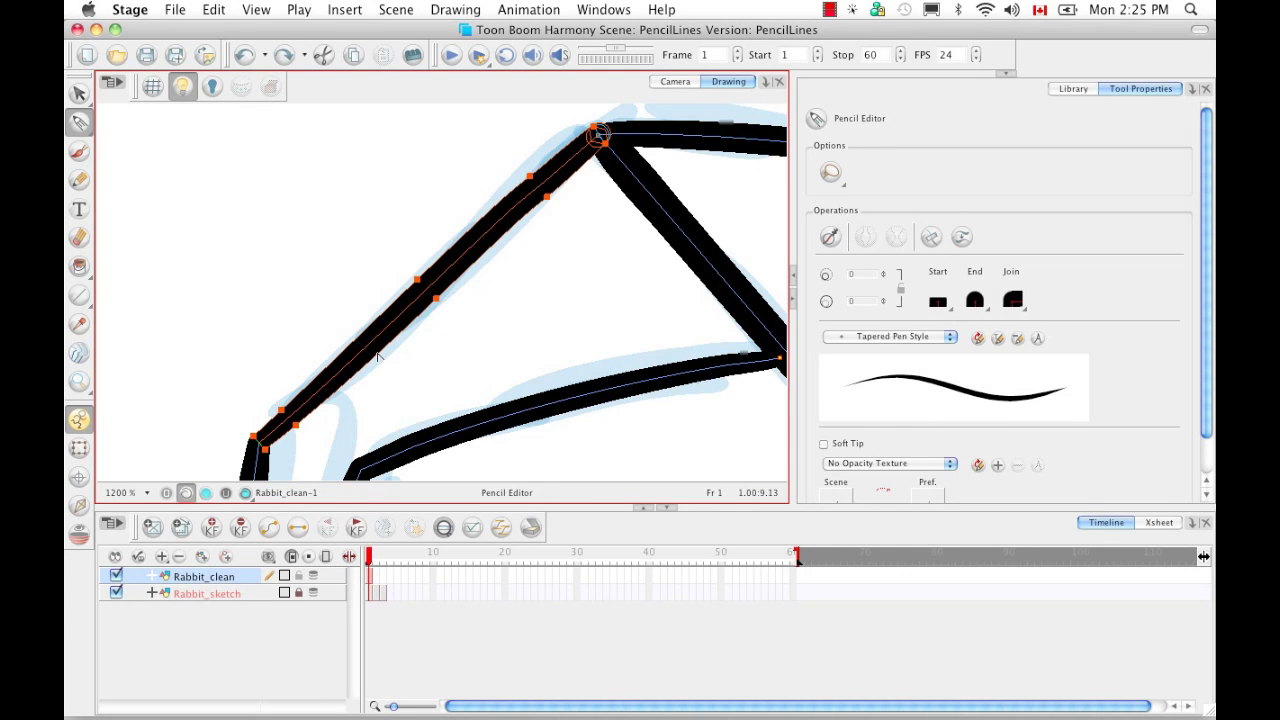
key("shift")
mouse_move(374, 364)
left_mouse_down()
mouse_move(403, 417)
mouse_move(380, 371)
mouse_move(385, 381)
left_mouse_up()
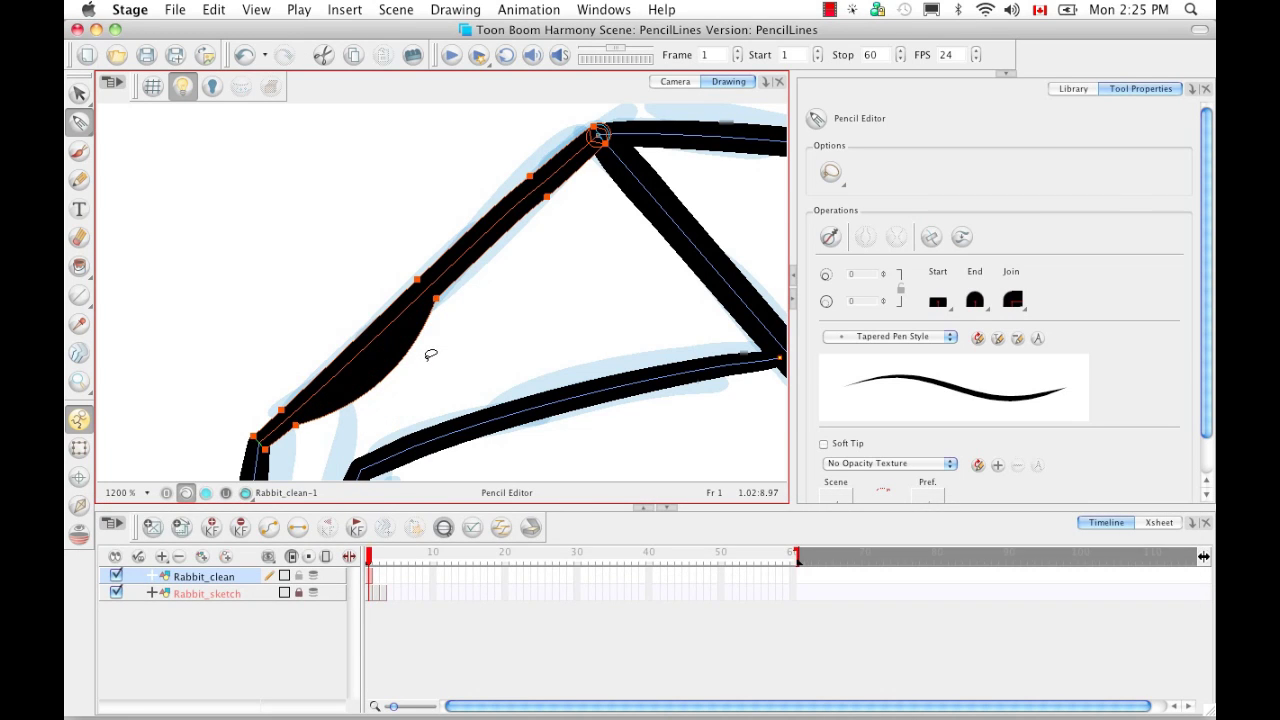
key("super+z")
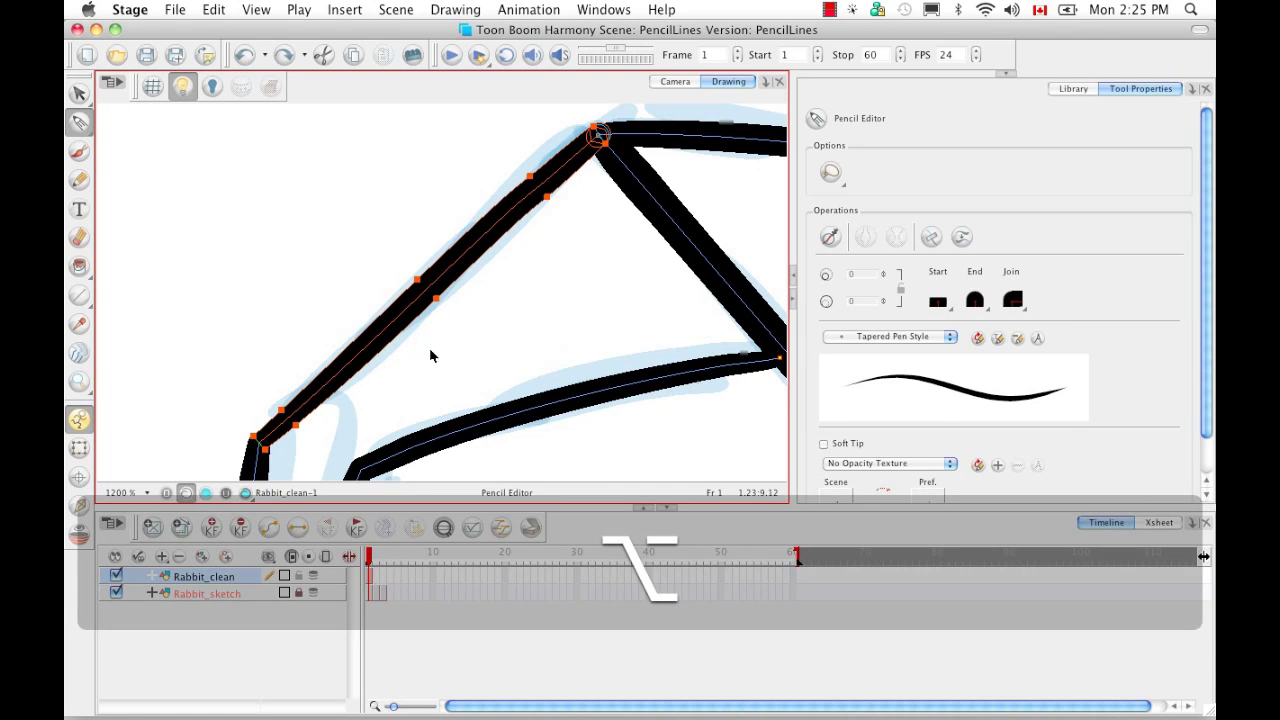
Move the ear's outer edge line sideways with the Select tool so it sits apart from the ear, and deselect it.
key("alt+v")
left_click_drag(441, 251, 371, 246)
left_click(521, 156)
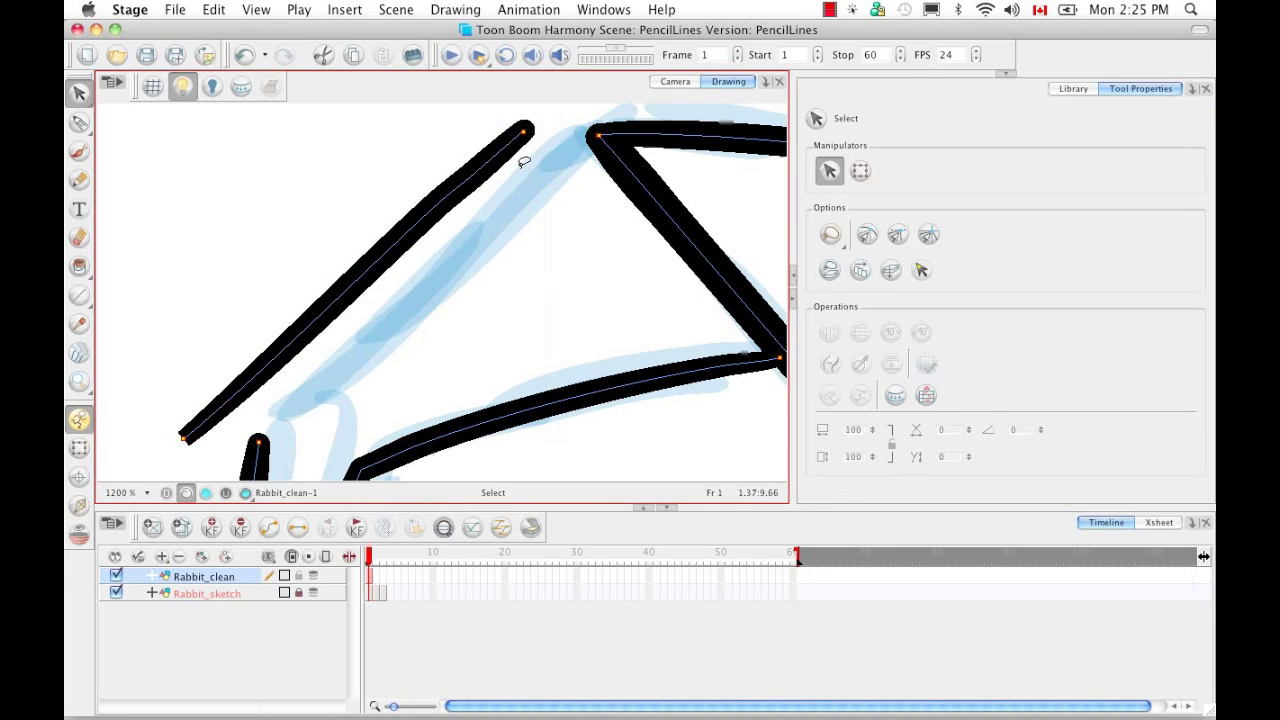
Pull the upper end point of the detached line further outward with the Contour Editor to lengthen the line.
left_click(523, 135)
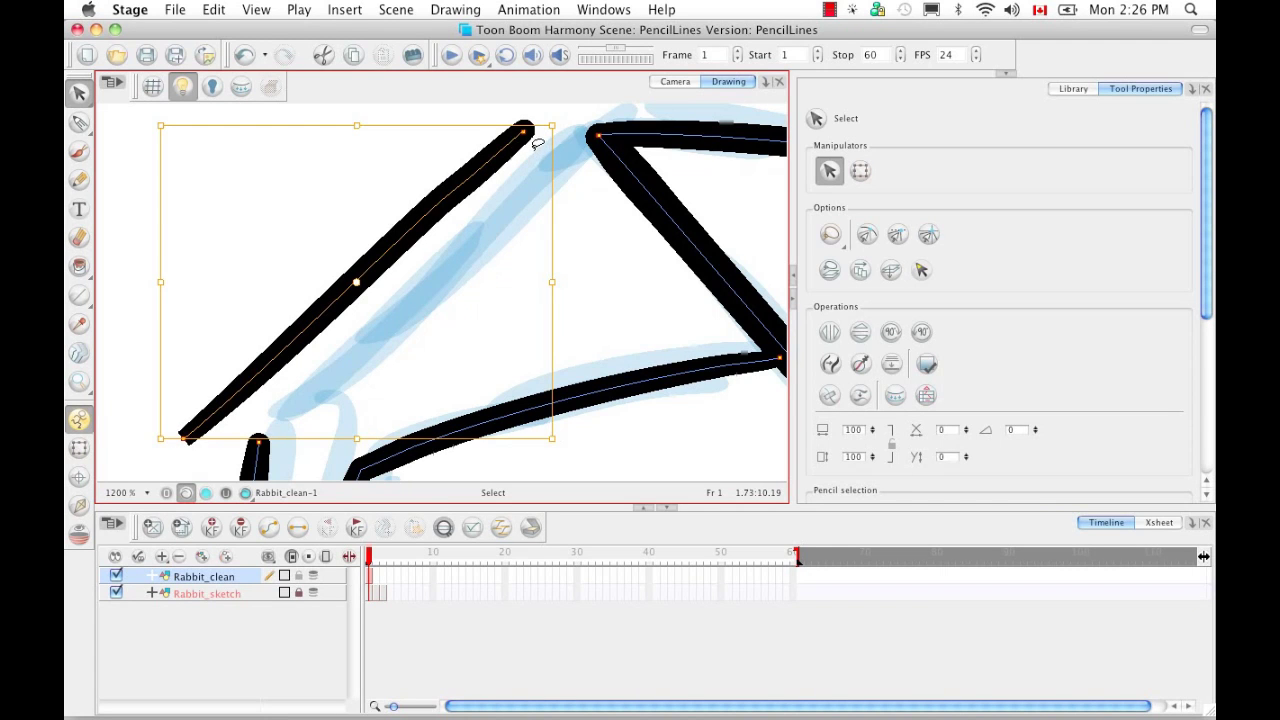
key("super+equal")
key("super+equal")
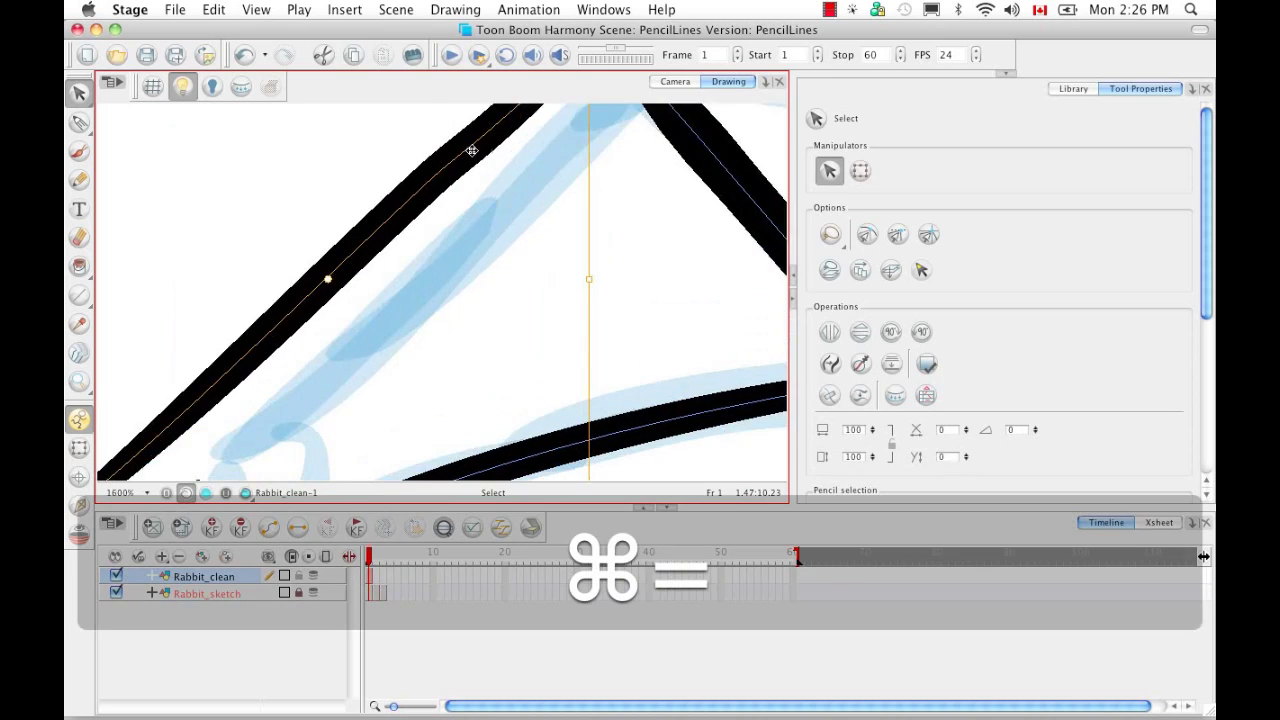
key("space")
mouse_move(451, 131)
left_mouse_down()
mouse_move(570, 188)
mouse_move(440, 284)
left_mouse_up()
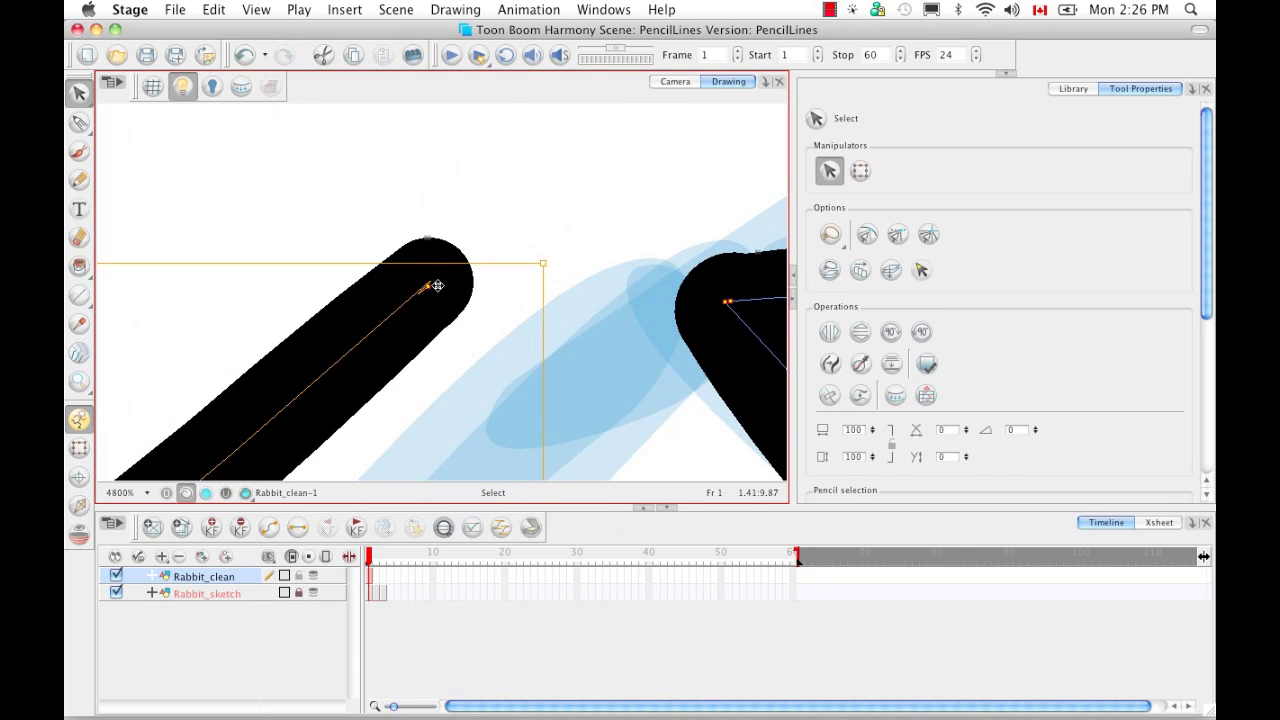
left_click(466, 232)
left_click(80, 122)
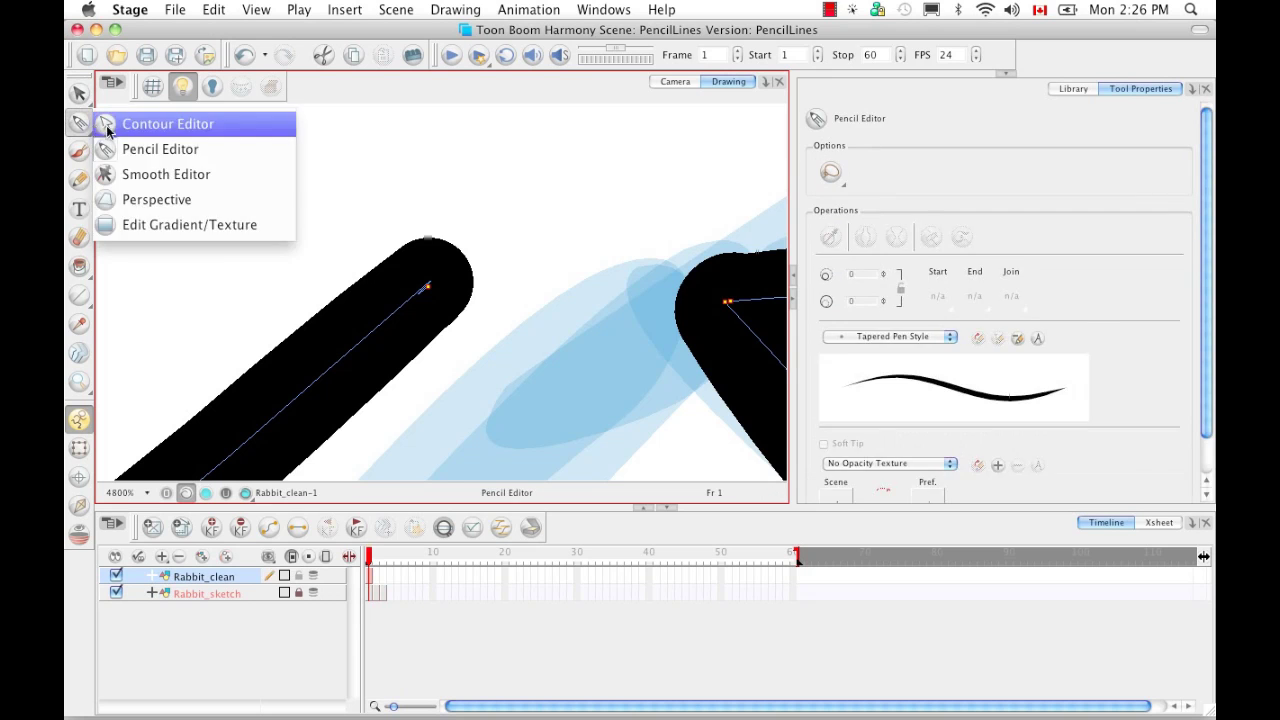
left_click(114, 123)
left_click_drag(427, 290, 510, 216)
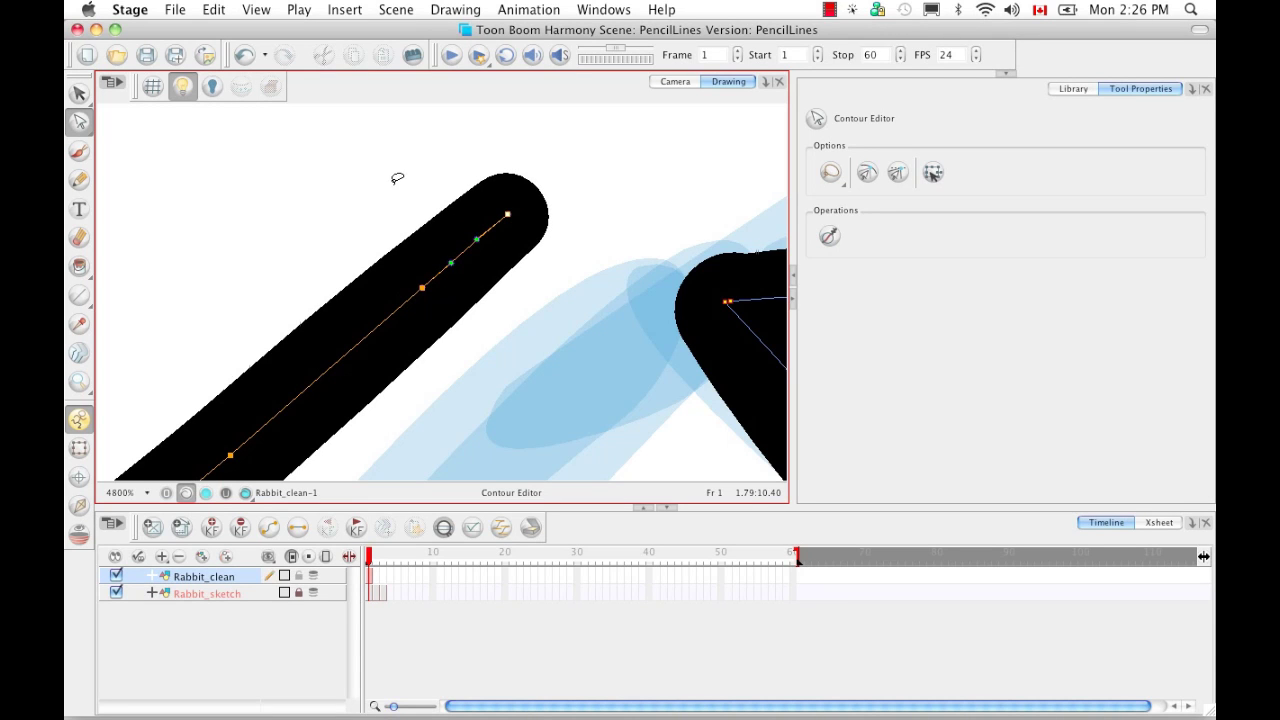
Stretch the line's round tip into a longer, pointed shape by extending both tip handles with the Pencil Editor.
left_click_drag(79, 122, 280, 151)
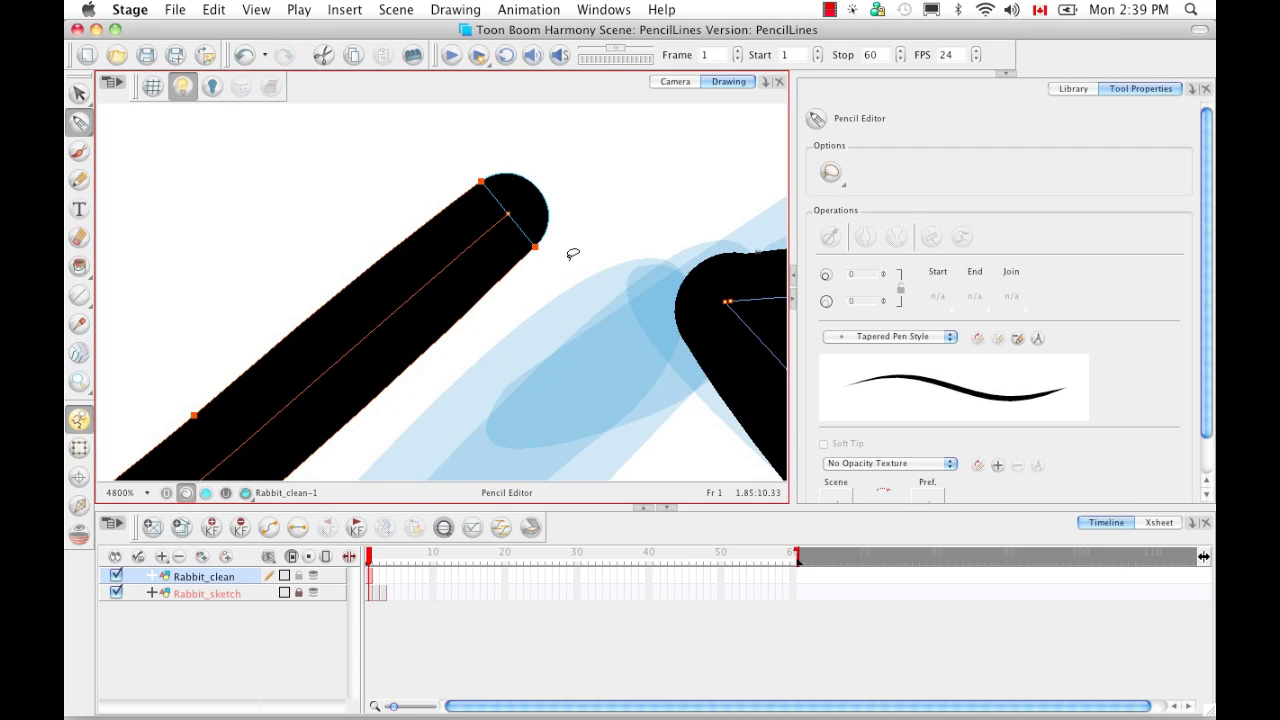
left_click(547, 254)
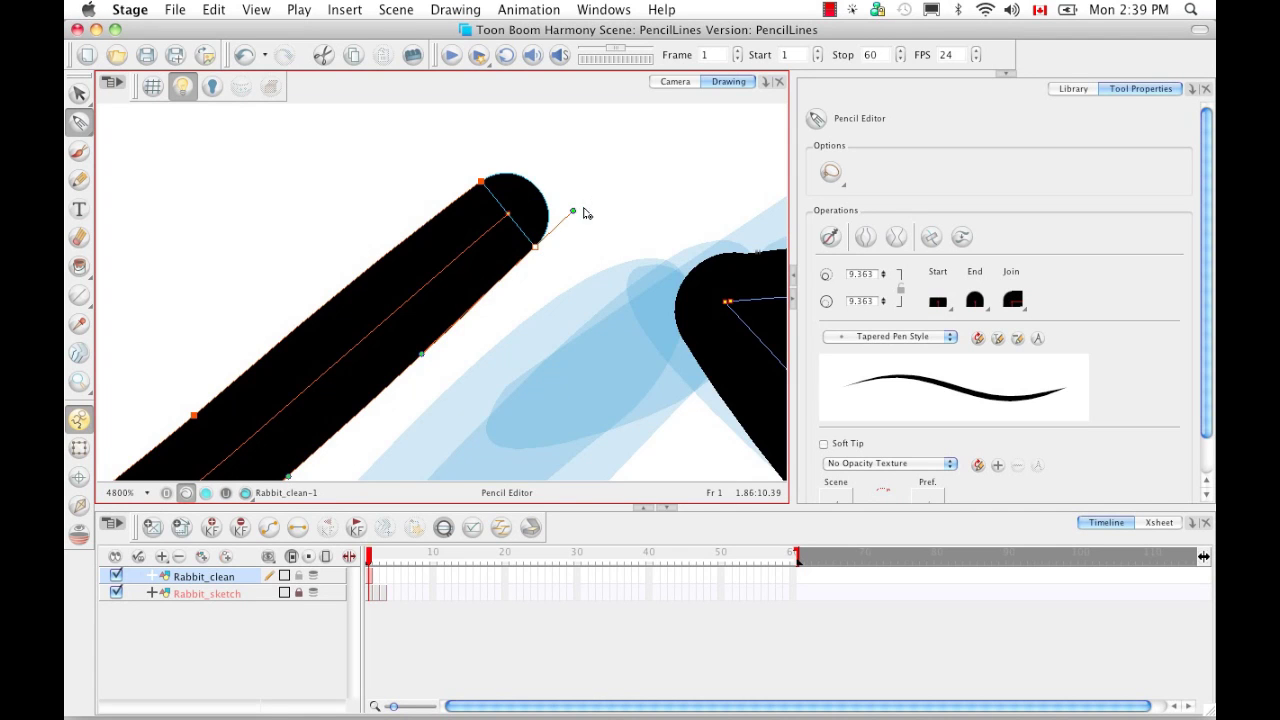
left_click_drag(573, 215, 641, 146)
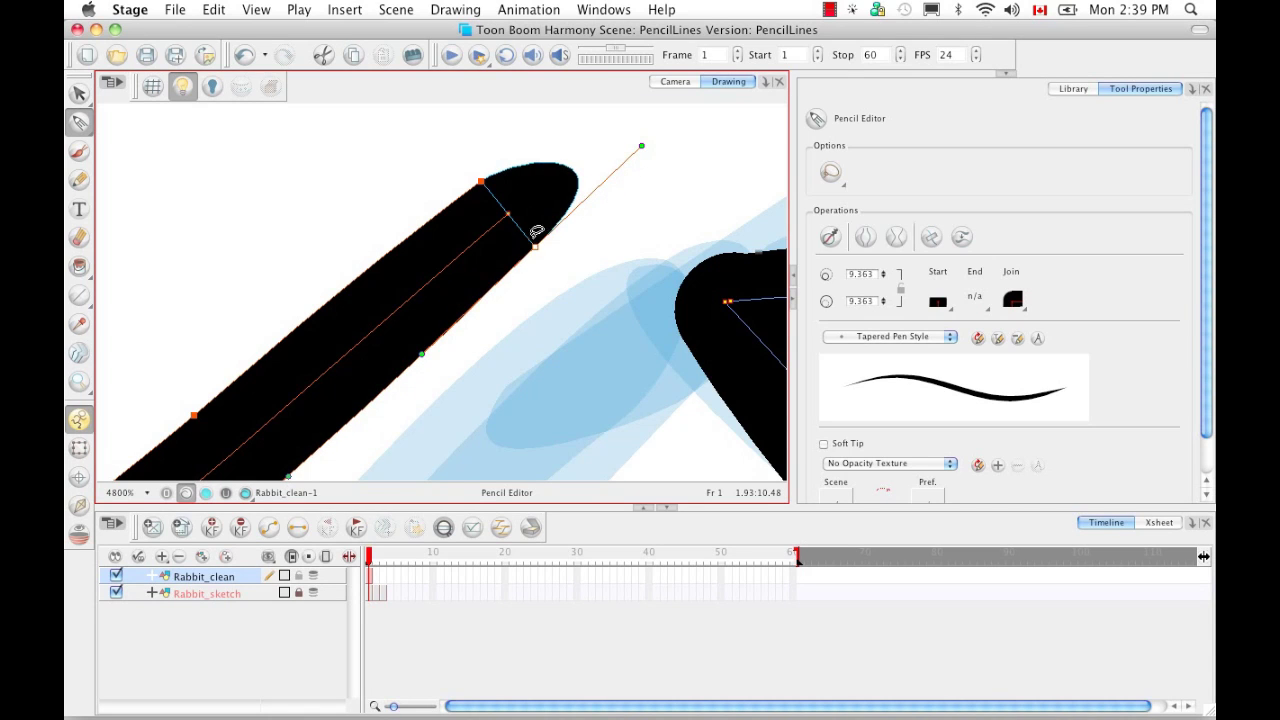
left_click(482, 182)
left_click_drag(527, 155, 567, 126)
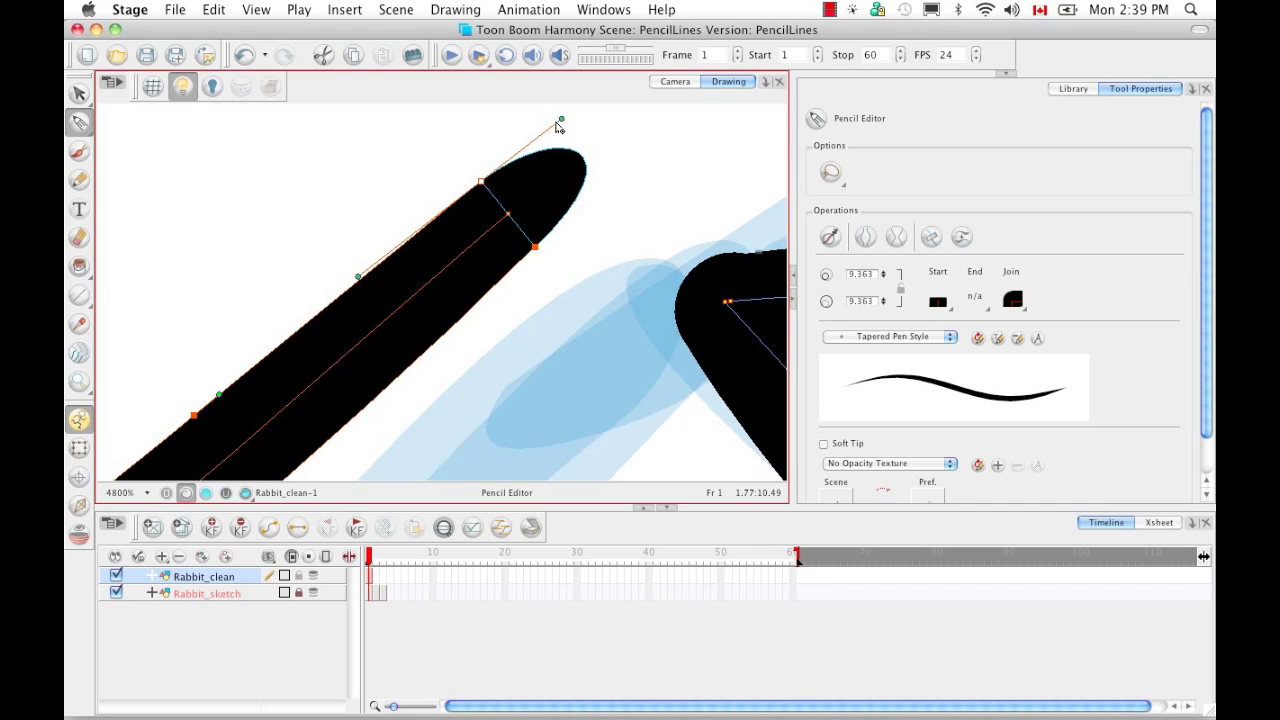
Reshape the line's tip into a blunt, angular end by adjusting the handles of its two end points independently.
key("alt")
left_click_drag(562, 122, 567, 165)
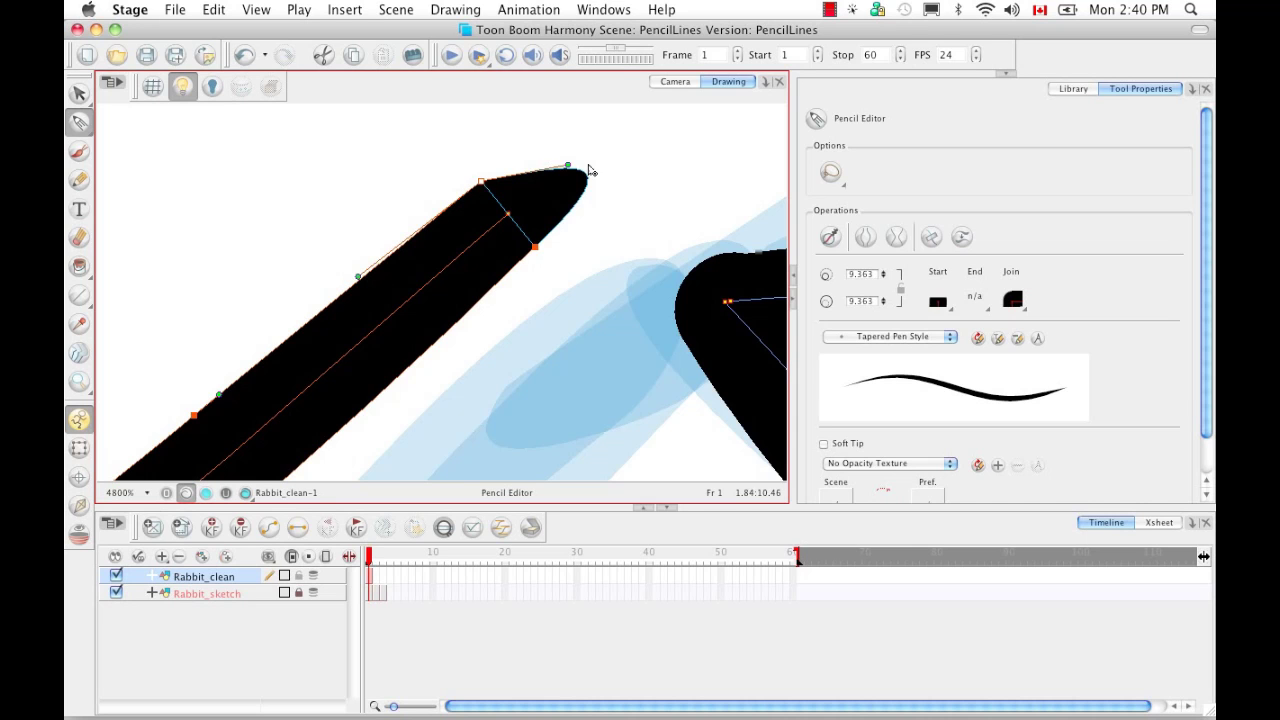
left_click_drag(569, 165, 504, 176)
left_click(535, 247)
left_click_drag(641, 146, 559, 173)
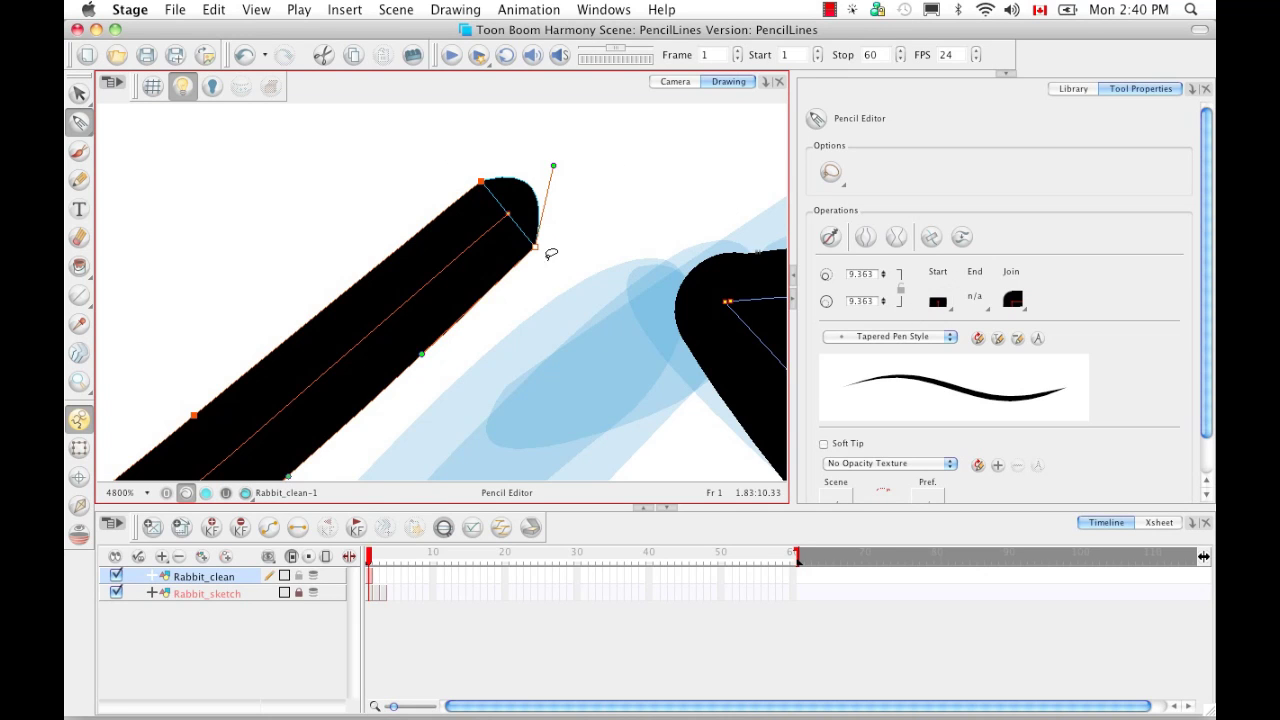
left_click(481, 181)
left_click_drag(505, 179, 550, 178)
Form a bulge in the line's upper contour by bending its thickness point's handle, and curve the lower contour opposite it.
key("space")
left_click_drag(418, 380, 515, 322)
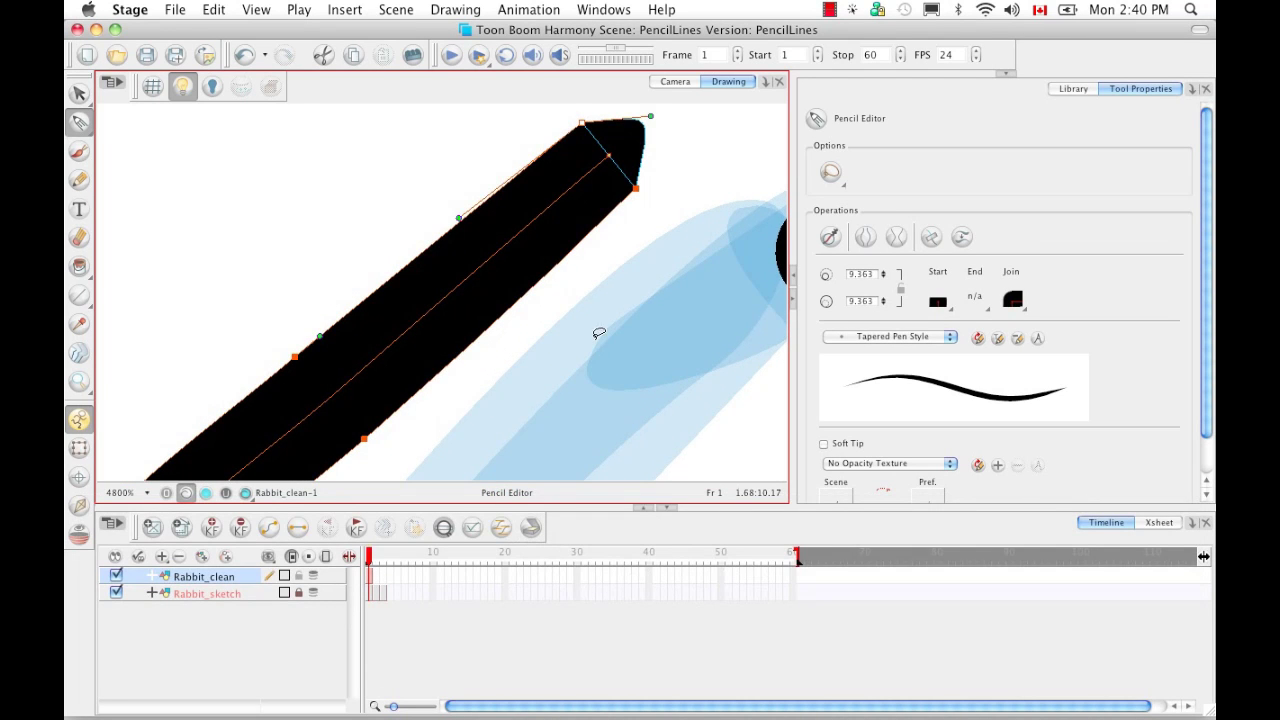
left_click(295, 355)
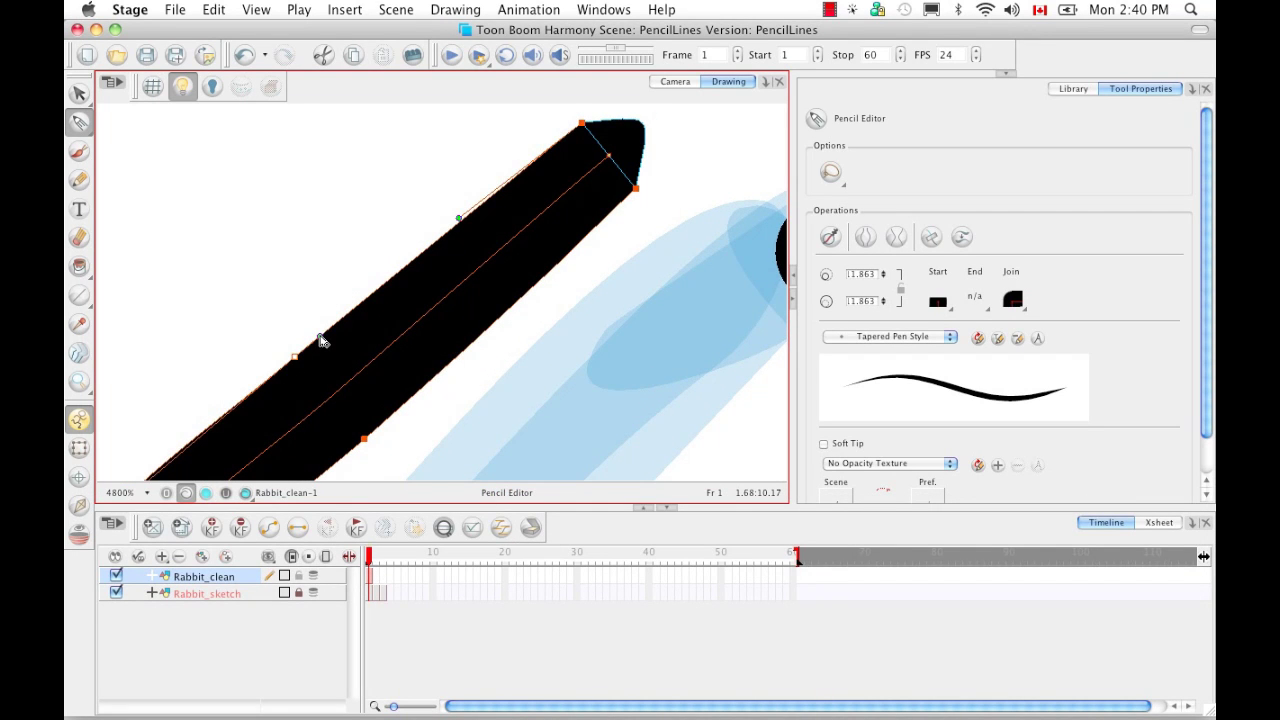
left_click_drag(320, 335, 275, 306)
key("space")
mouse_move(414, 386)
left_mouse_down()
mouse_move(541, 255)
mouse_move(494, 346)
mouse_move(508, 320)
left_mouse_up()
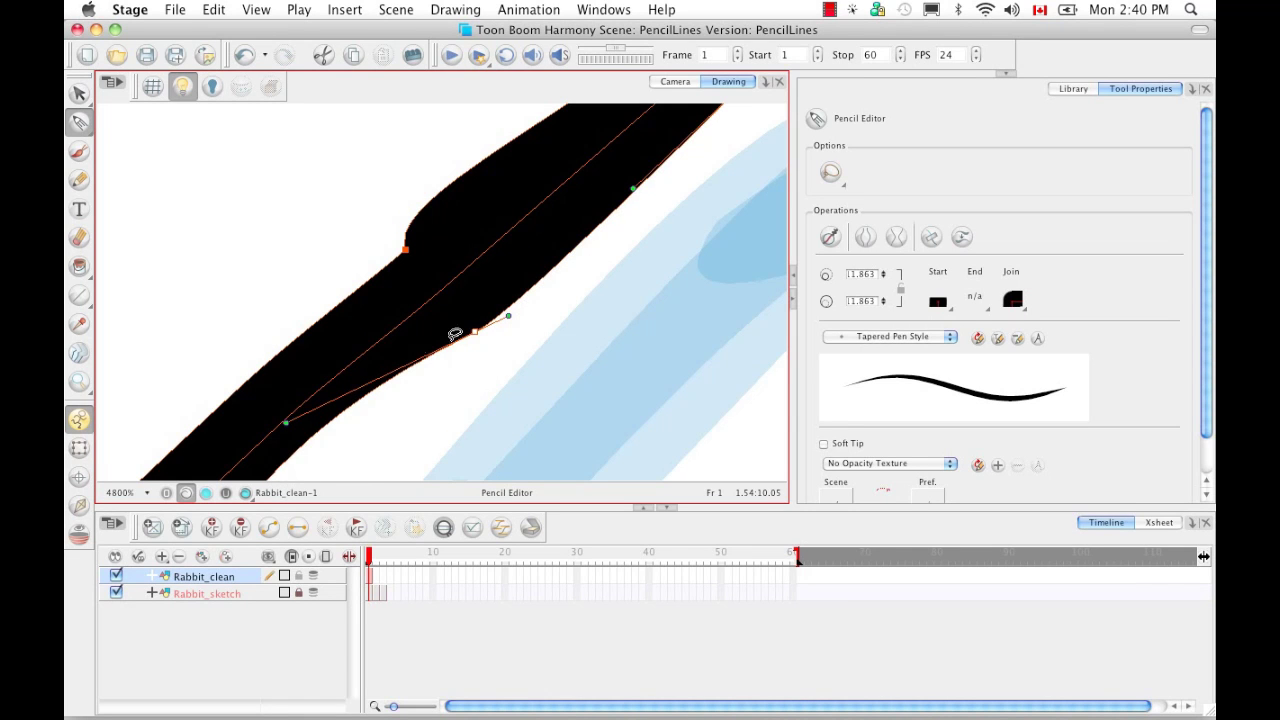
Flatten the bulge in the line's upper contour by realigning both handles of its thickness point along the edge.
key("space")
left_click_drag(591, 294, 514, 358)
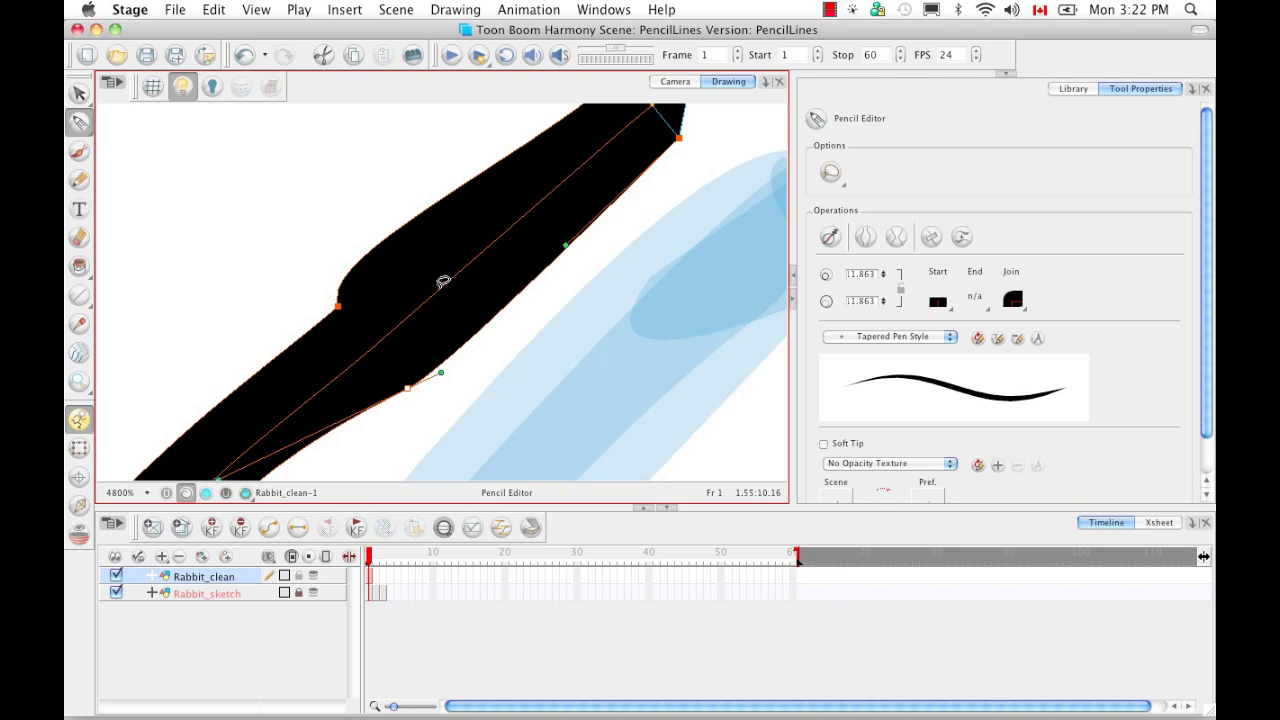
left_click(338, 305)
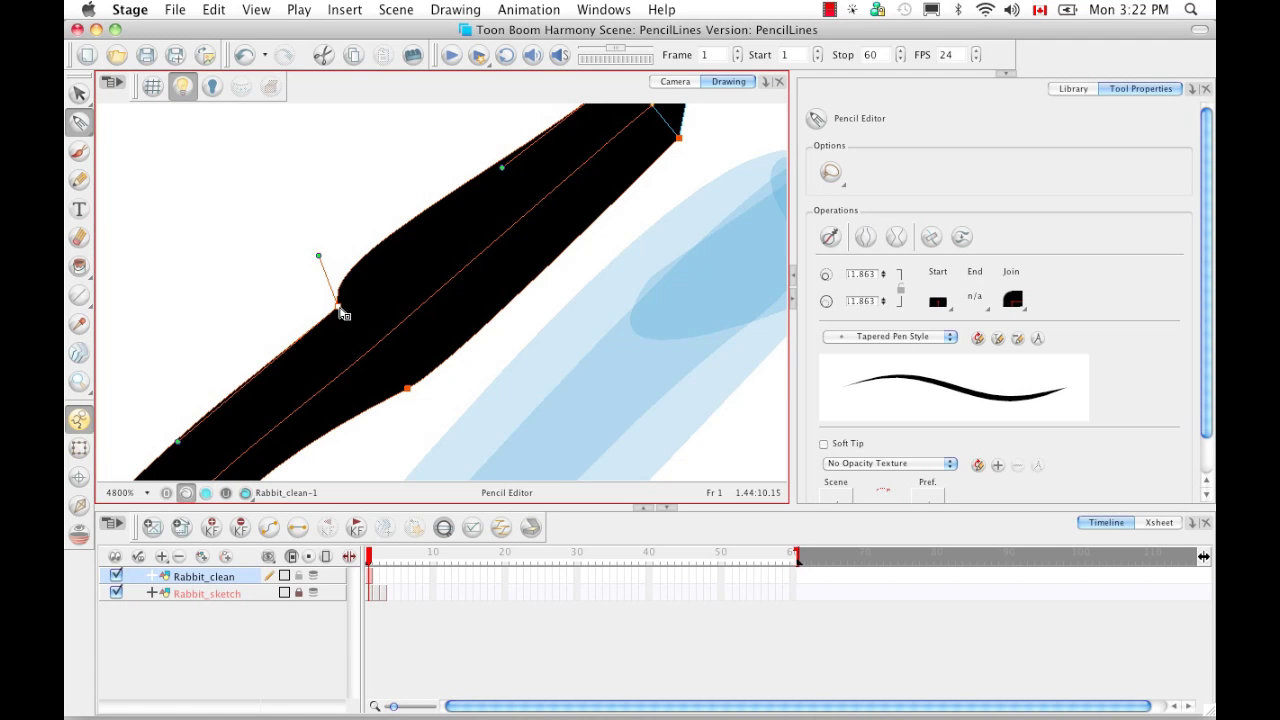
key("alt")
mouse_move(343, 314)
left_mouse_down()
mouse_move(366, 276)
mouse_move(317, 264)
mouse_move(301, 346)
left_mouse_up()
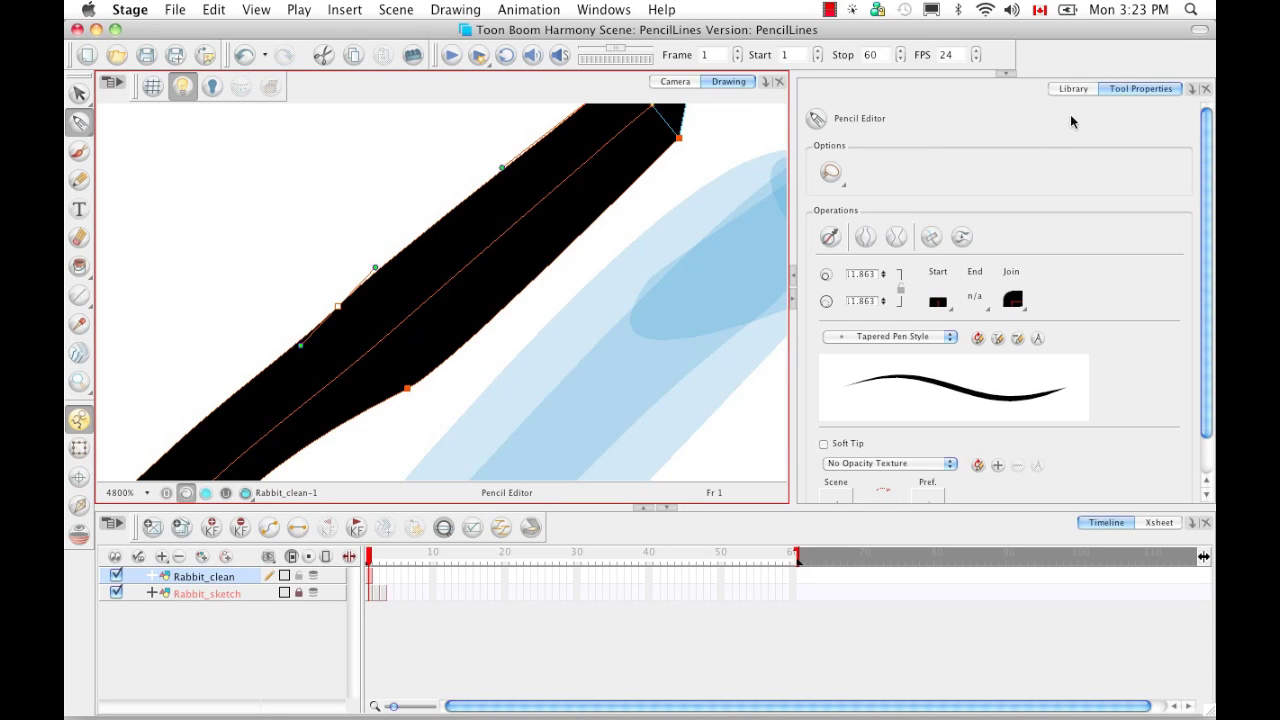
Try the Pencil Editor's Marquee selection mode and the temporary mode swap, and return the selection mode to Lasso.
left_click(832, 176)
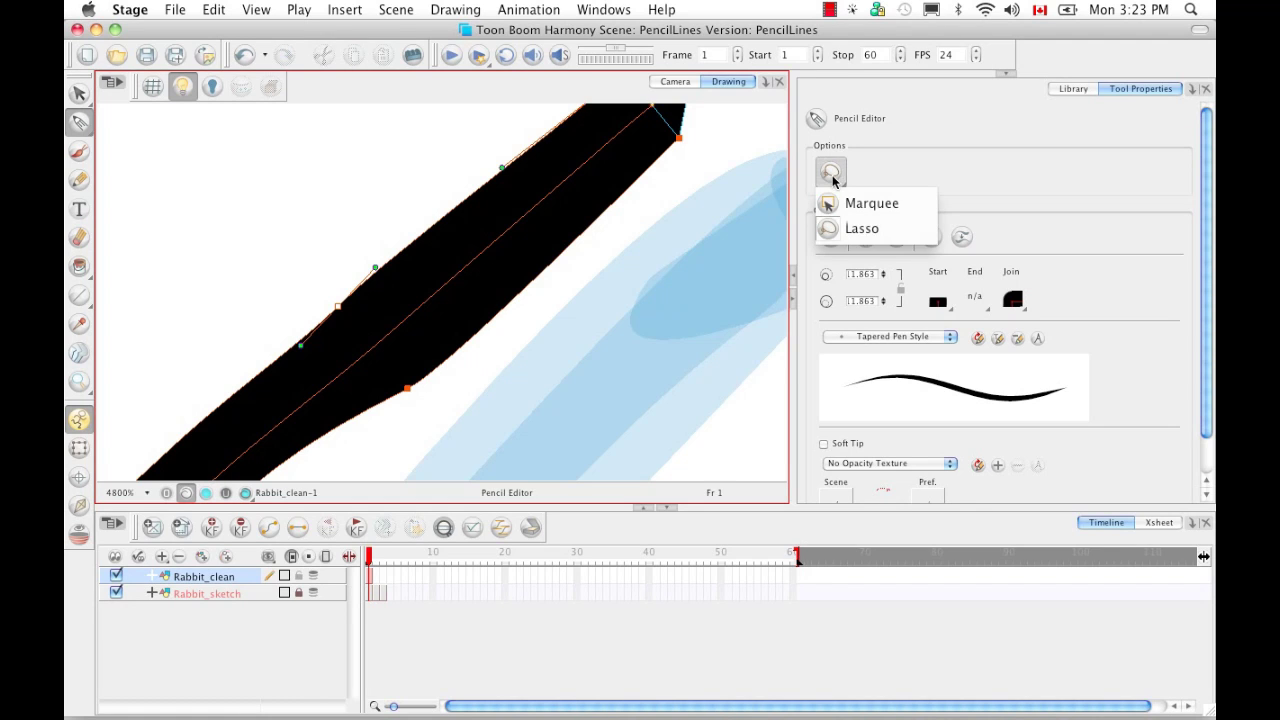
left_click(840, 203)
left_click(831, 176)
left_click(857, 228)
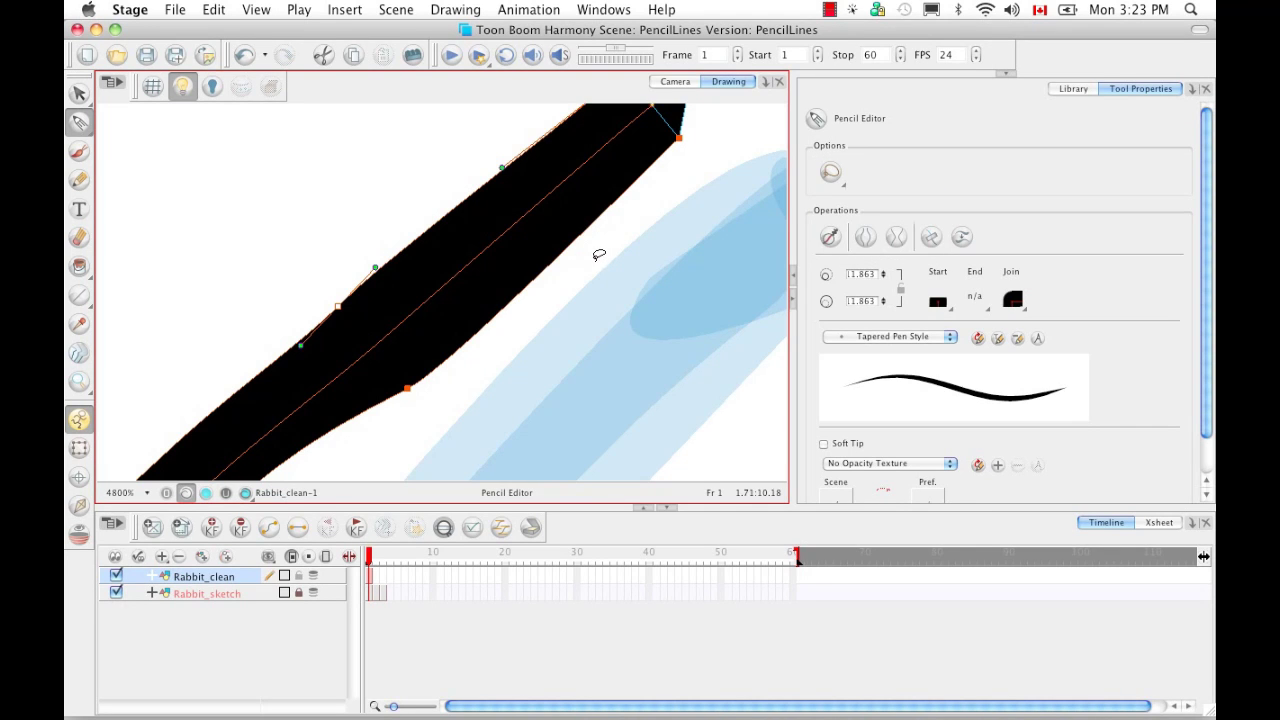
key("alt")
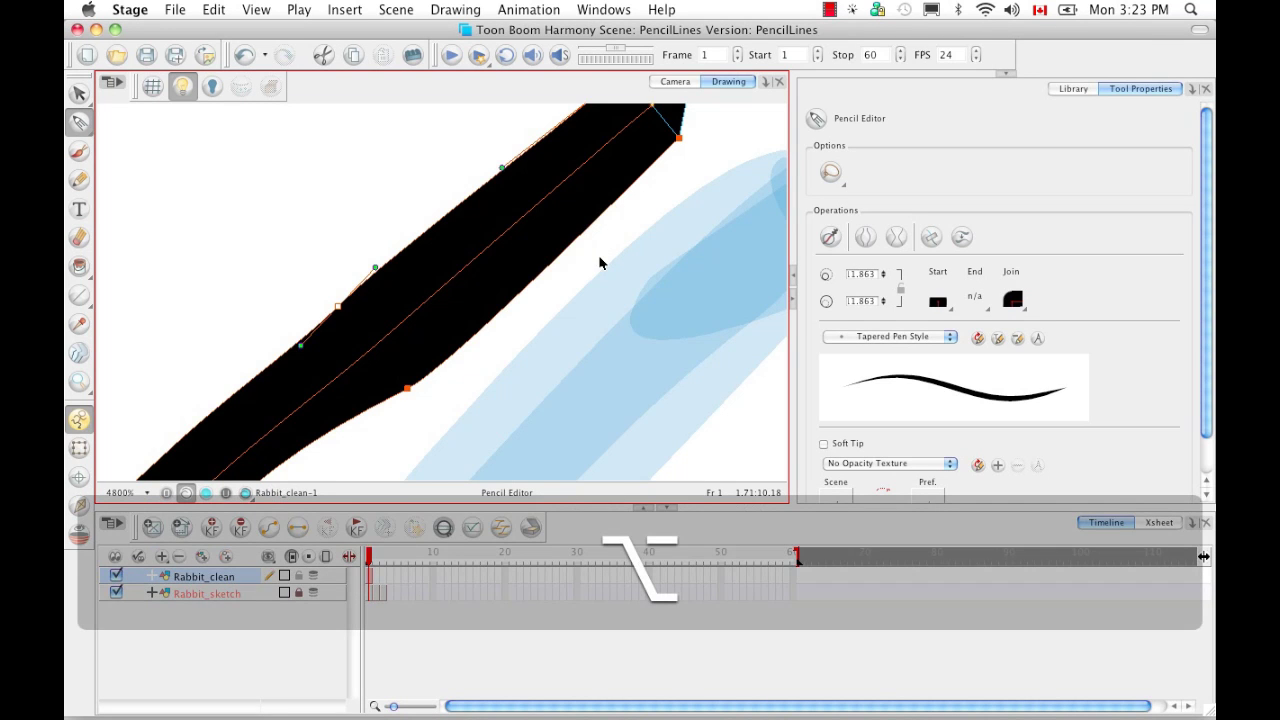
left_click_drag(300, 223, 368, 296)
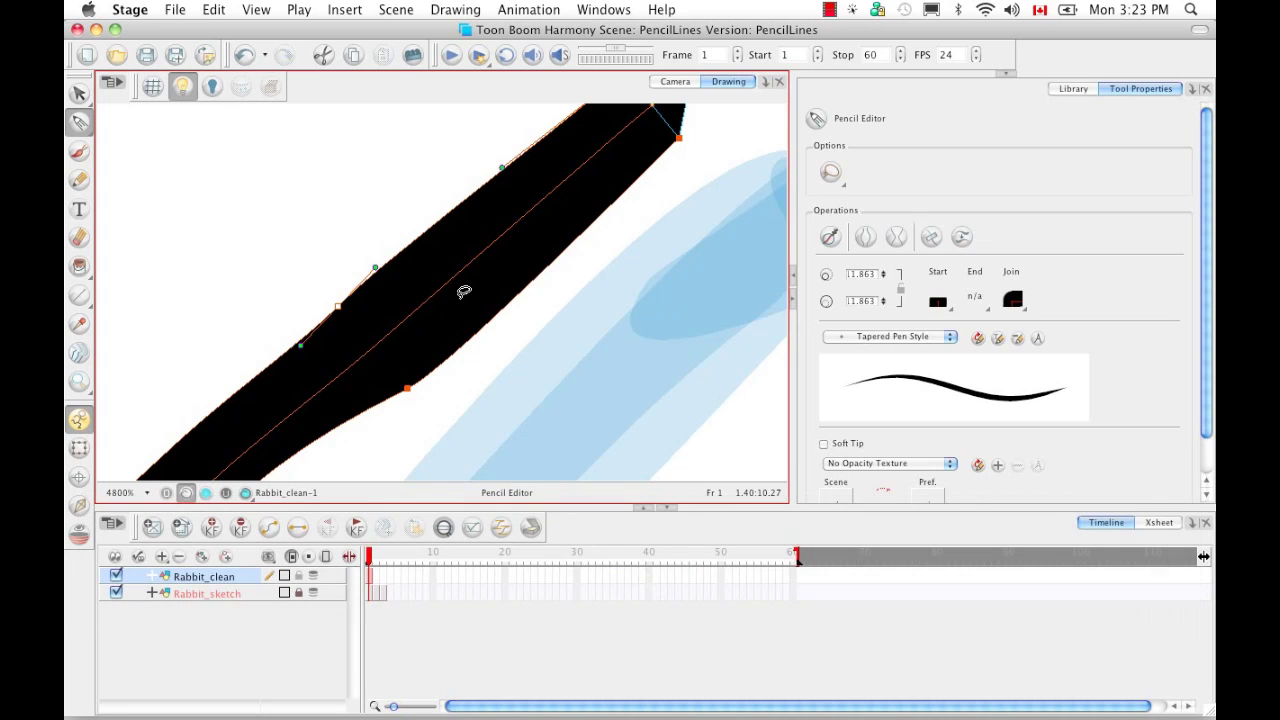
left_click(840, 180)
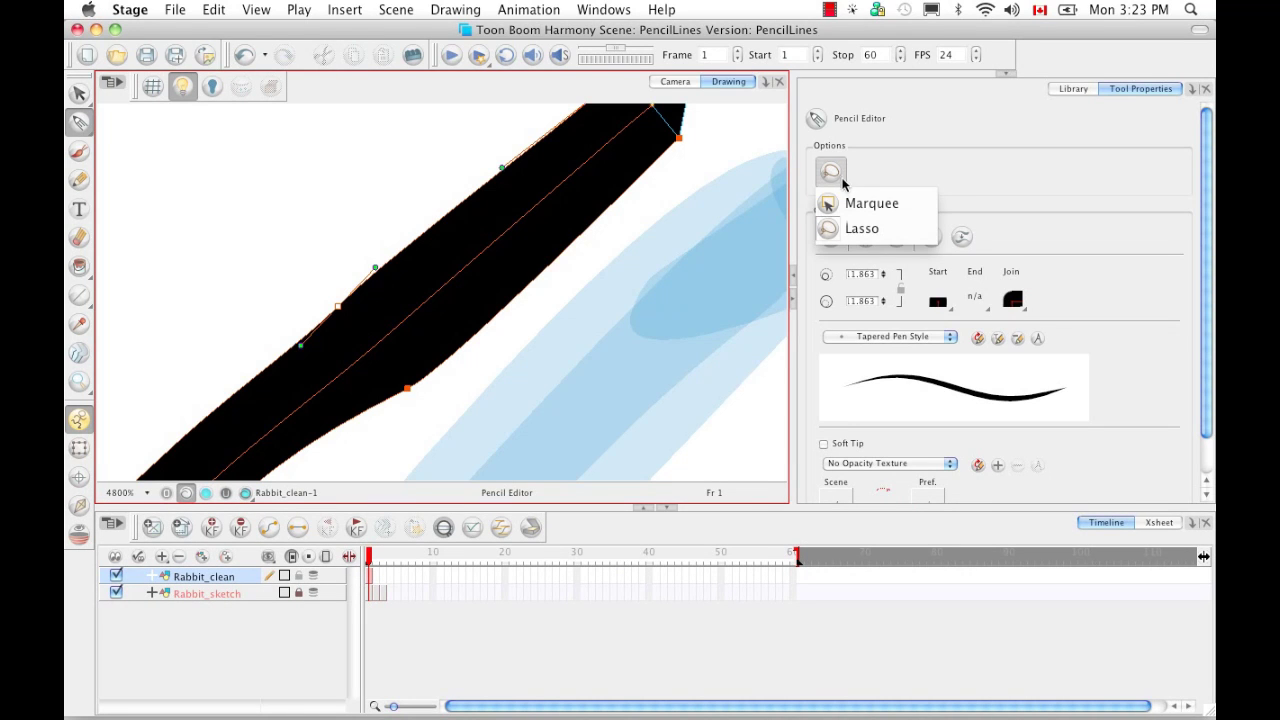
left_click(865, 203)
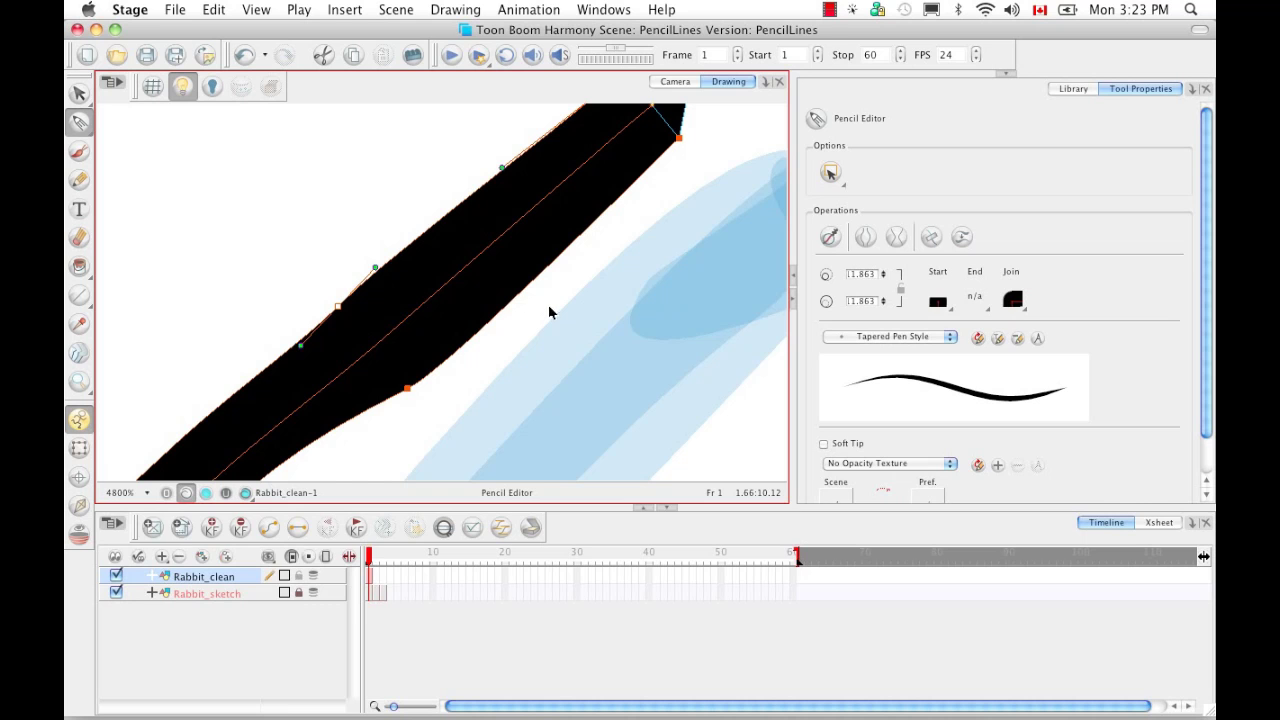
left_click(555, 288, "alt")
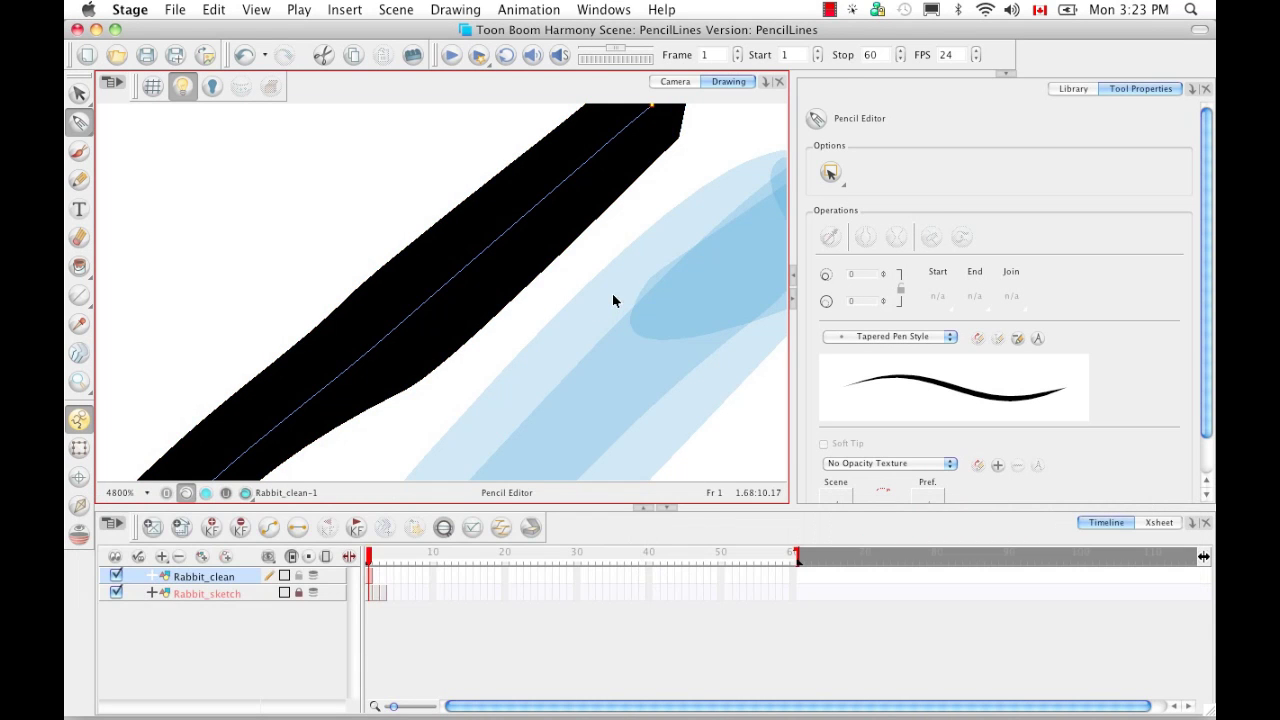
left_click(840, 180)
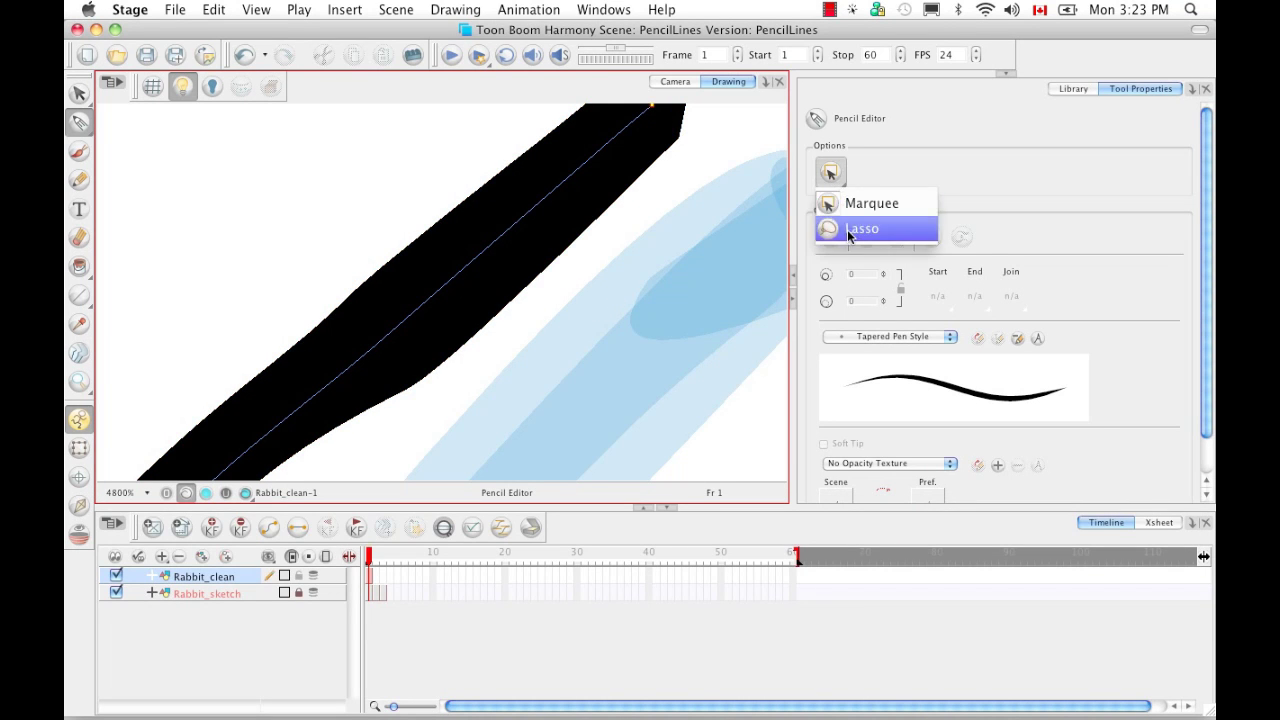
left_click(848, 231)
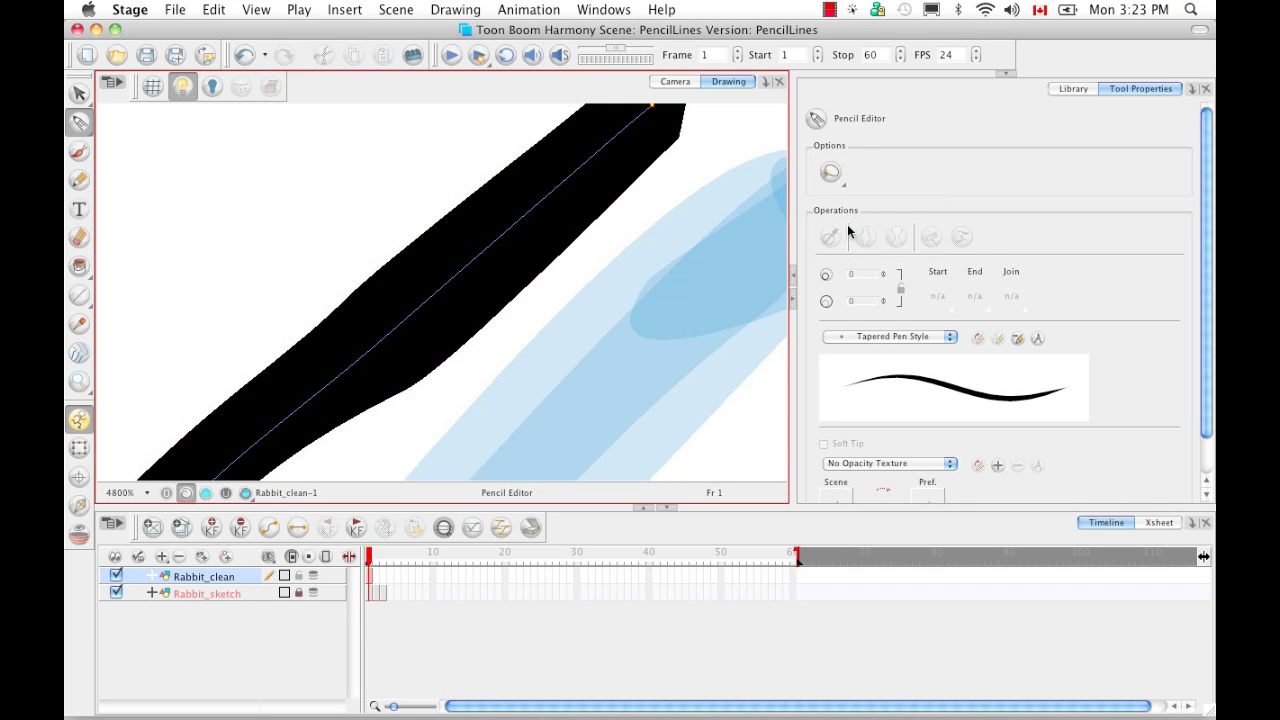
Select the whole detached line with the Pencil Editor and smooth it to even out its contours.
left_click(440, 246)
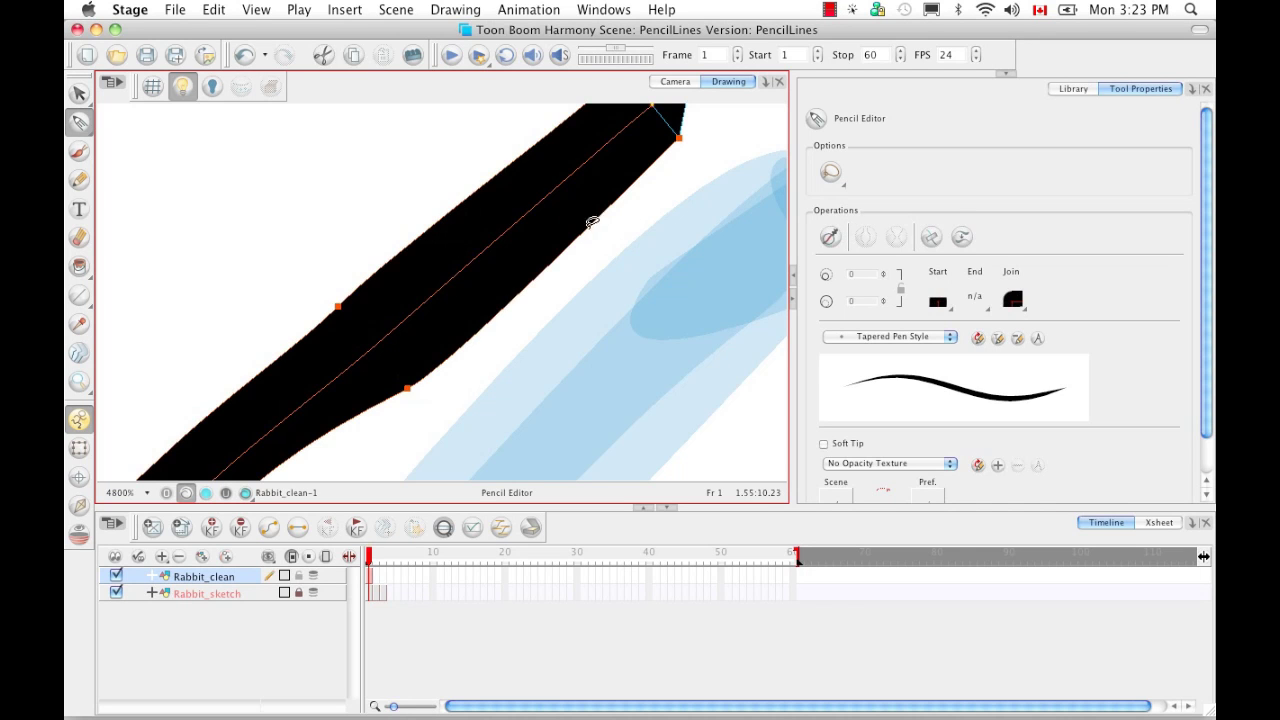
left_click(829, 243)
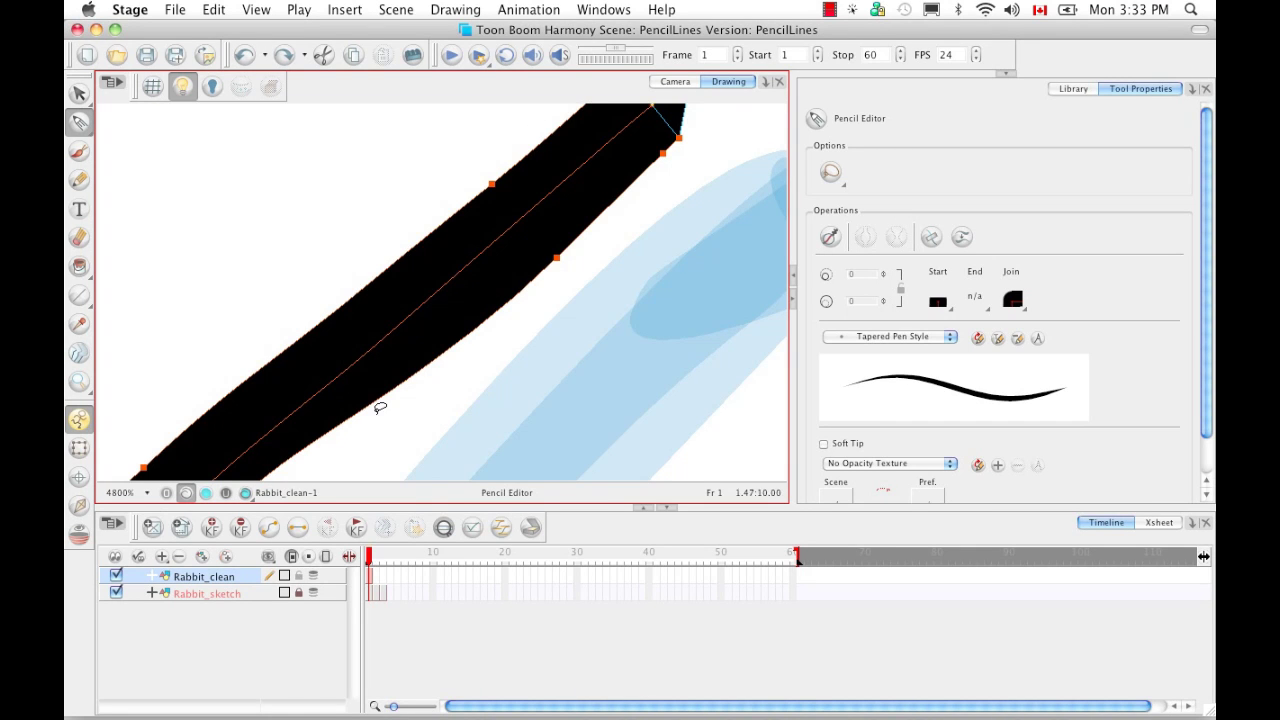
Draw a small zigzag test line with the Pencil tool in the empty area above the detached line.
key("super+minus")
key("super+minus")
key("super+minus")
key("super+minus")
key("super+minus")
key("super+minus")
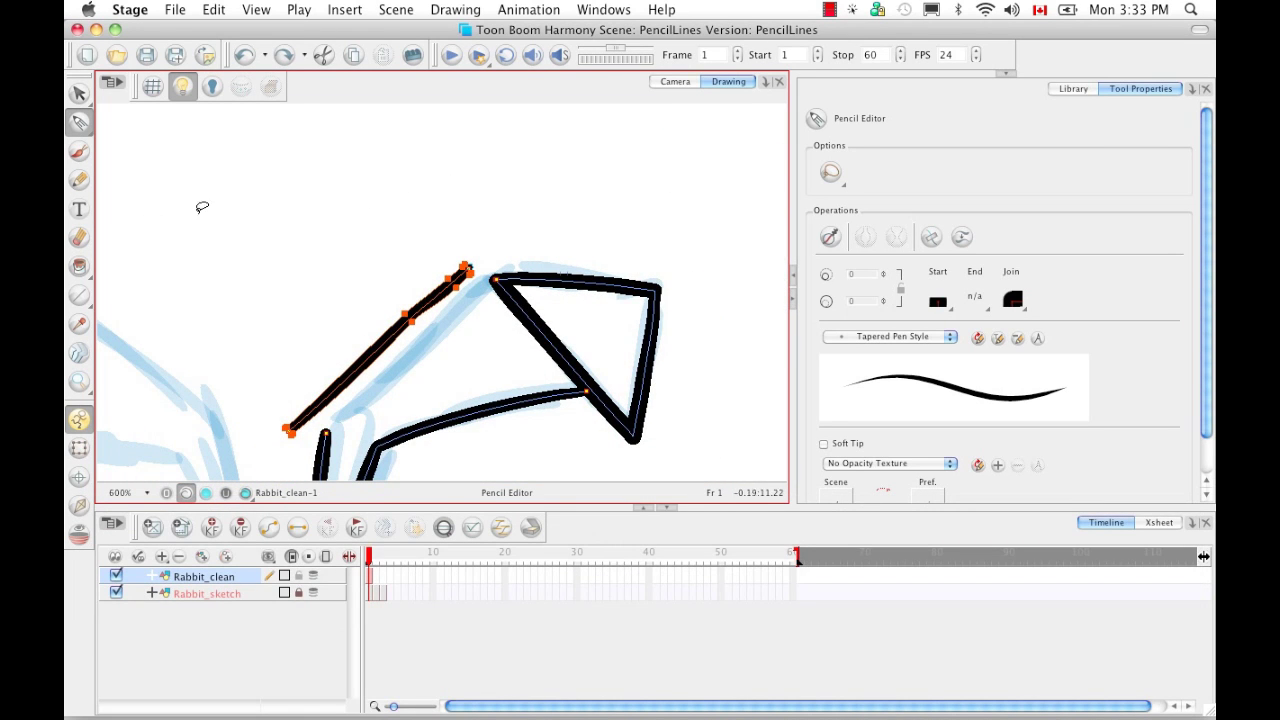
left_click(80, 180)
mouse_move(274, 297)
left_mouse_down()
mouse_move(334, 225)
mouse_move(378, 226)
left_mouse_up()
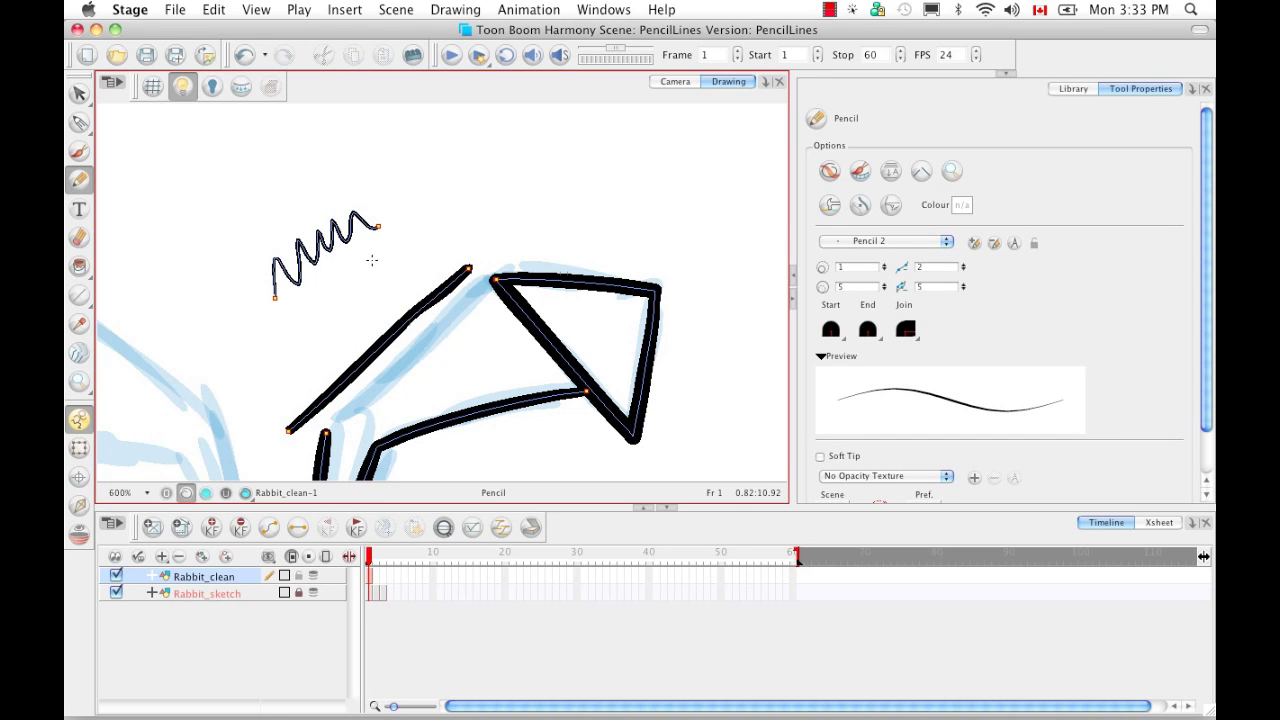
Select the zigzag line with the Pencil Editor and apply the smoothing operation to it.
left_click_drag(80, 122, 128, 149)
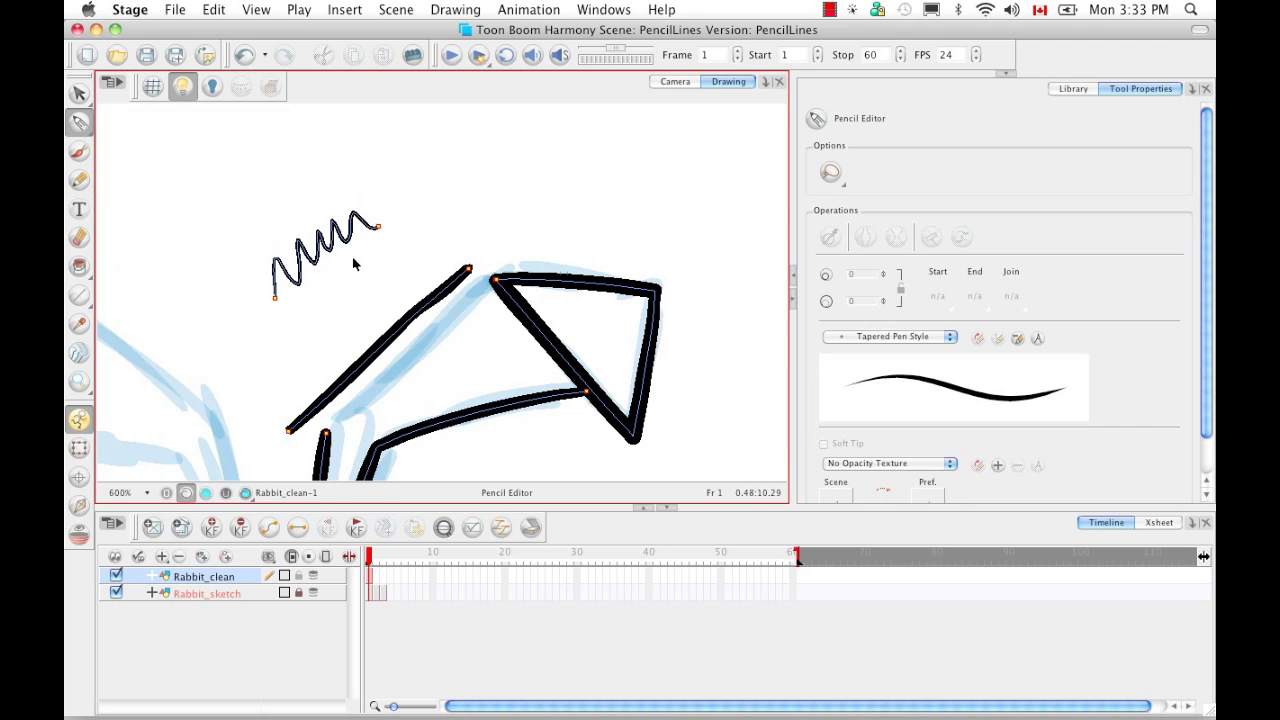
left_click(369, 227)
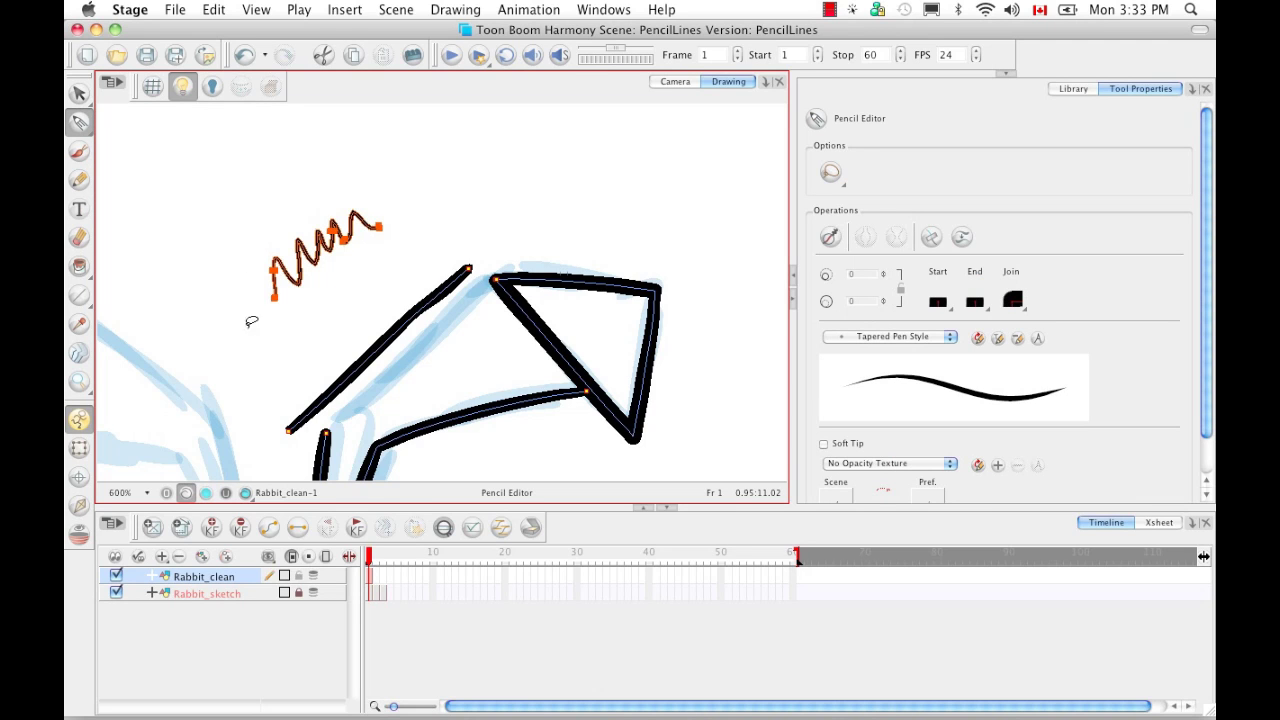
left_click(830, 238)
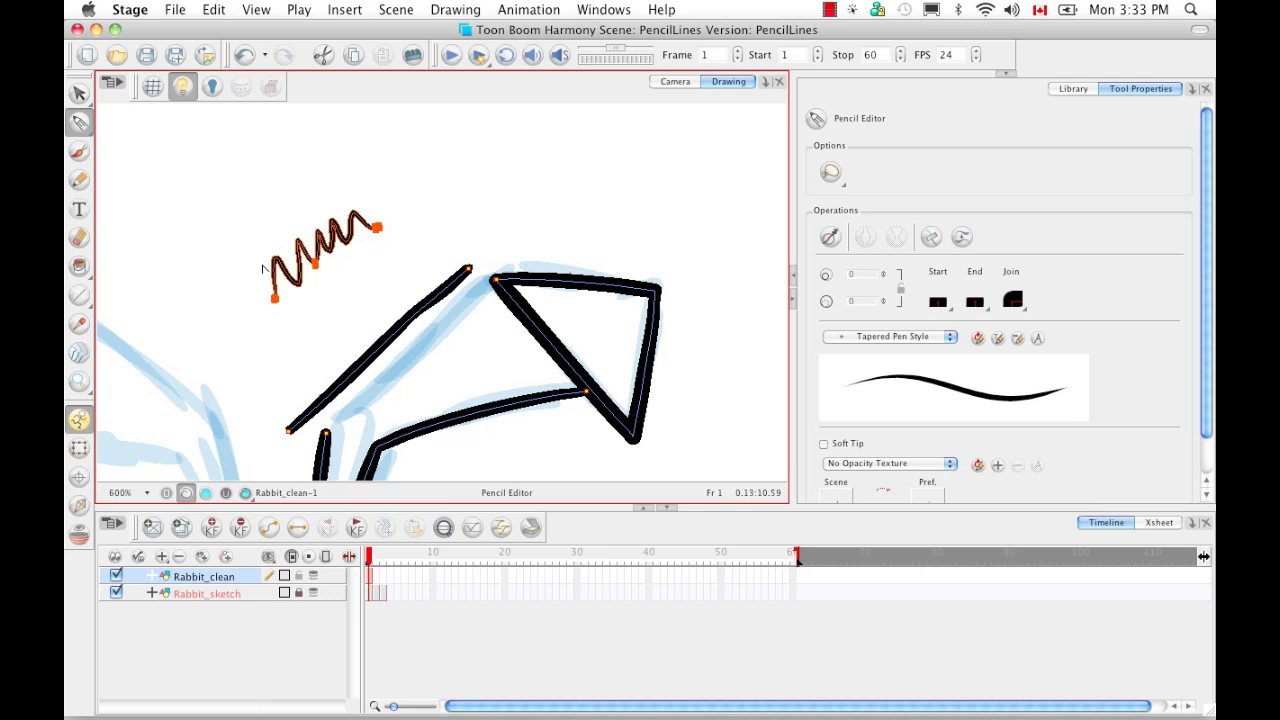
Compare the zigzag line up close with and without smoothing by undoing and redoing it, and leave the smoothing undone.
key("super+equal")
key("super+equal")
key("super+equal")
key("super+equal")
key("super+equal")
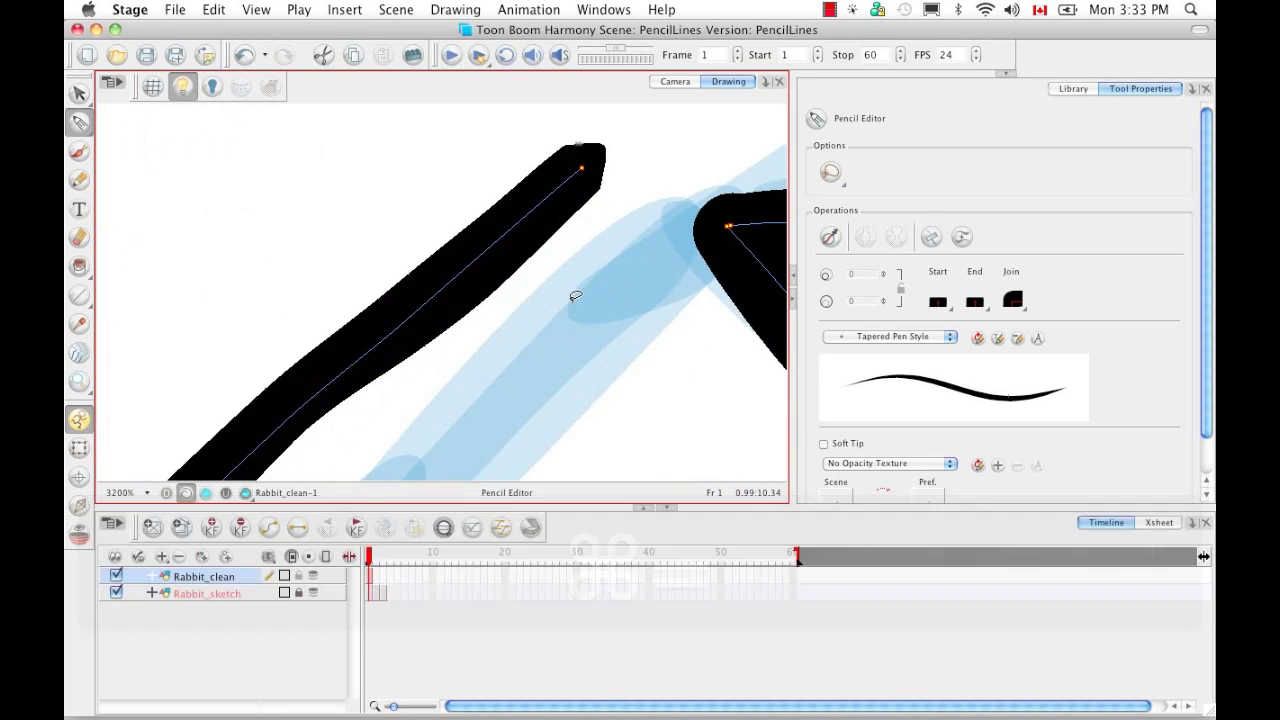
key("space")
left_click_drag(389, 261, 640, 369)
left_click_drag(459, 269, 703, 380)
left_click_drag(524, 311, 586, 330)
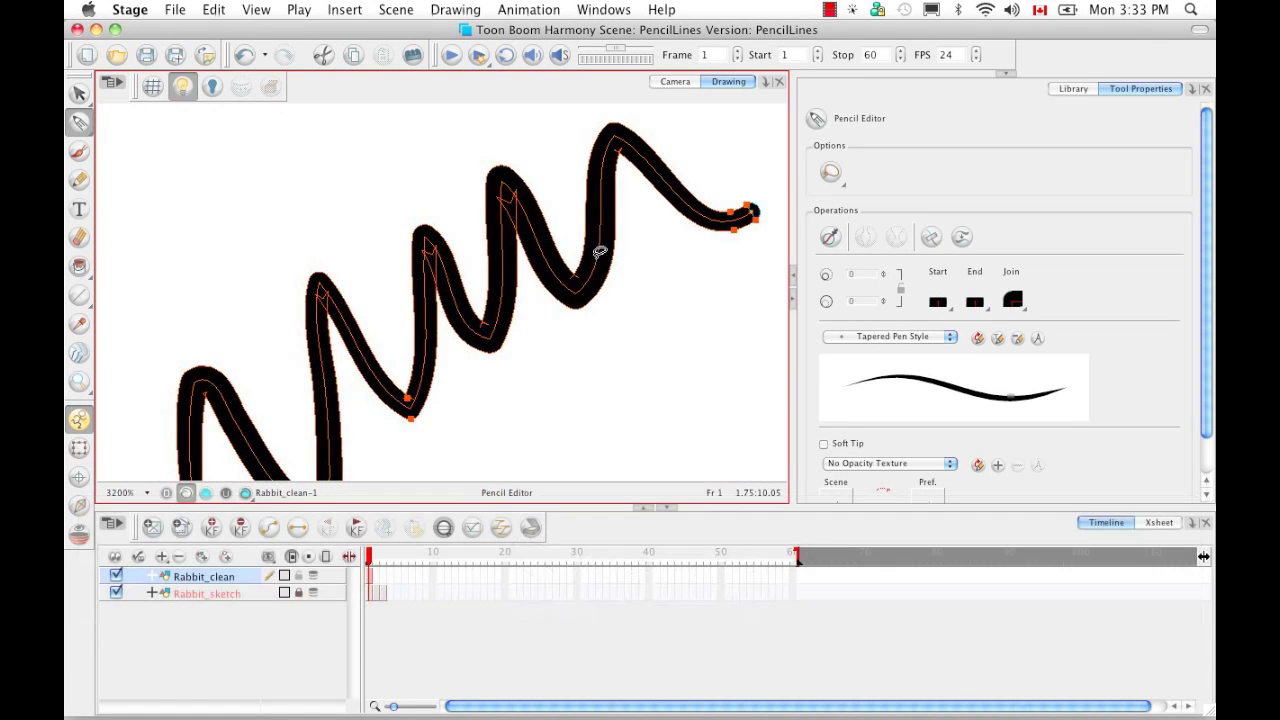
left_click(244, 56)
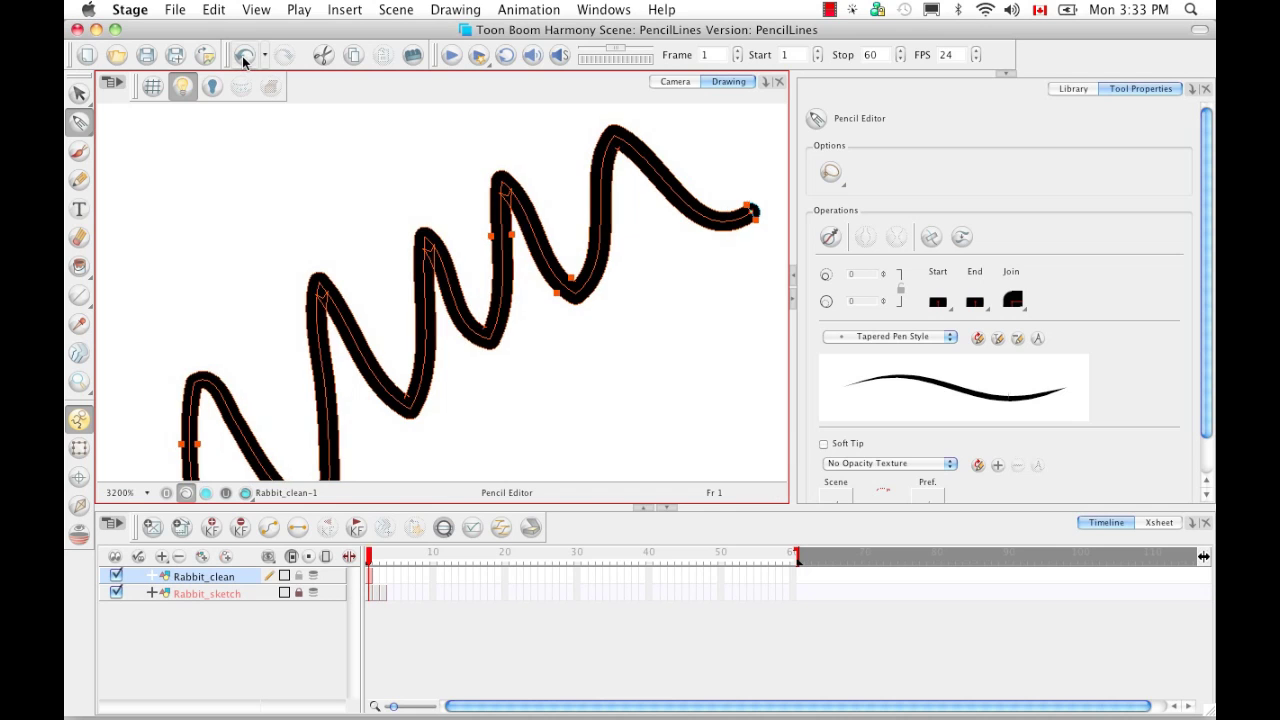
left_click(284, 56)
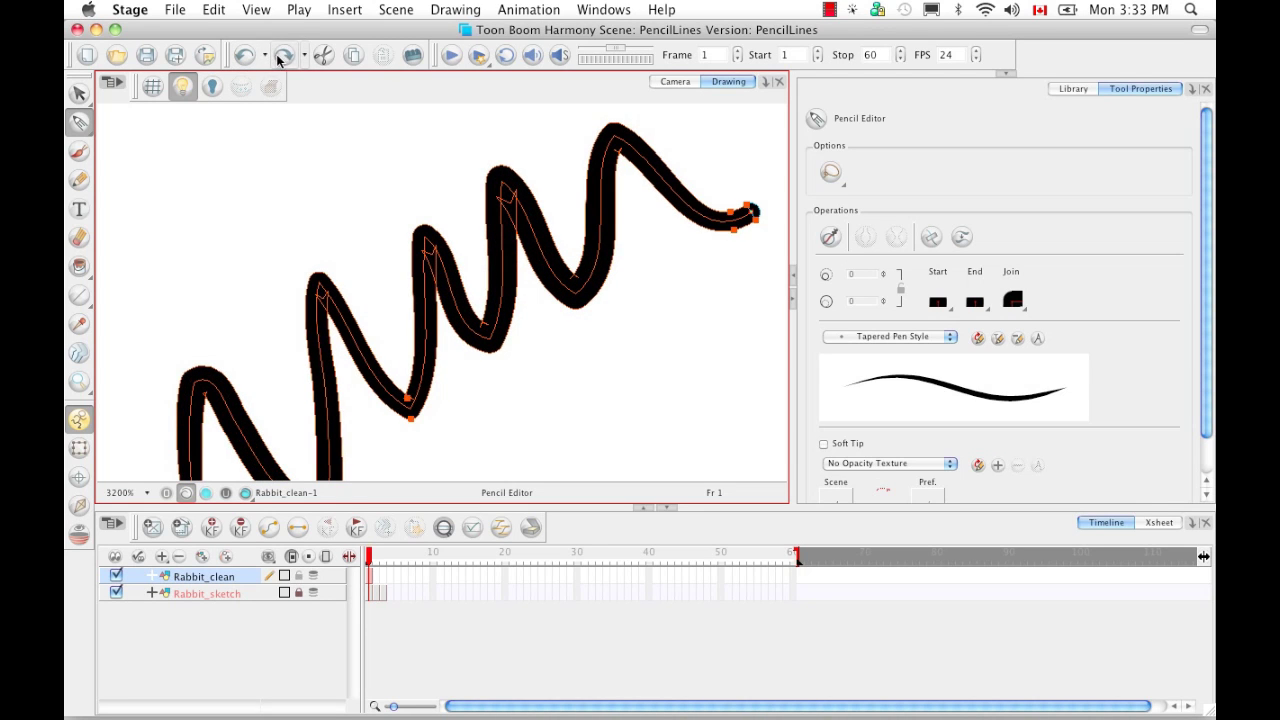
left_click(244, 56)
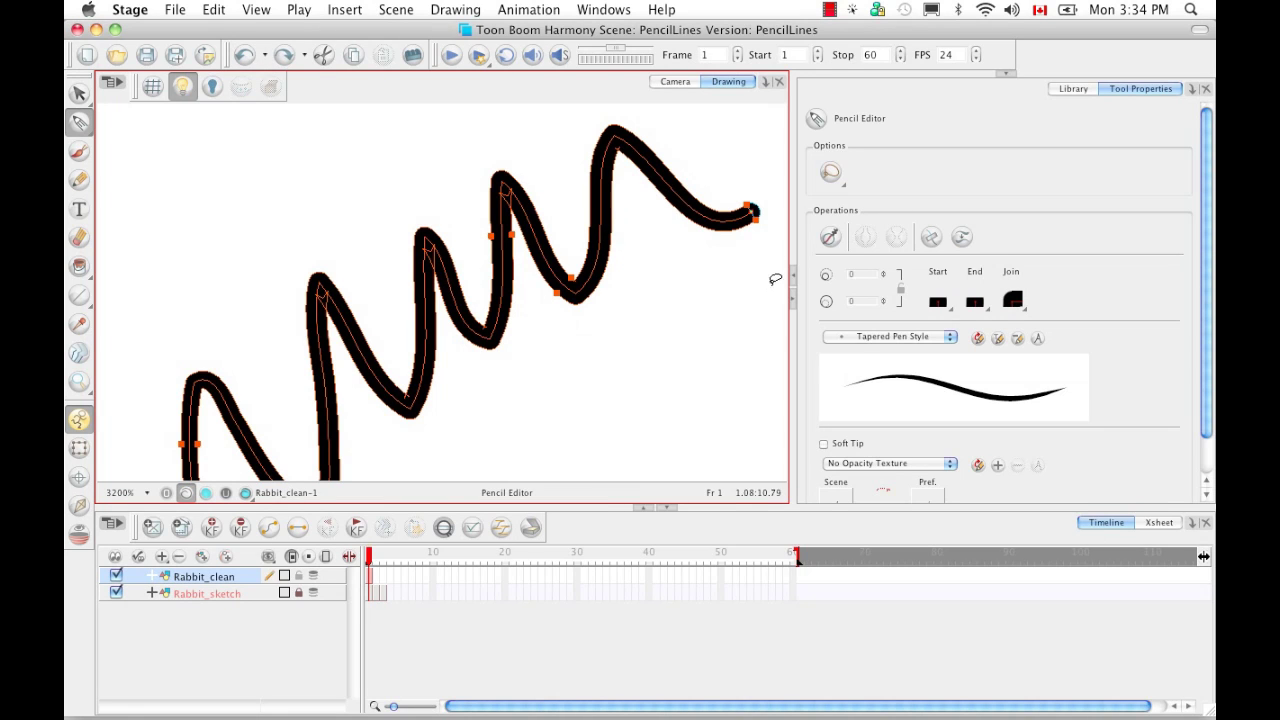
Smooth the zigzag line several times in a row with the Pencil Editor and deselect it.
left_click(830, 238)
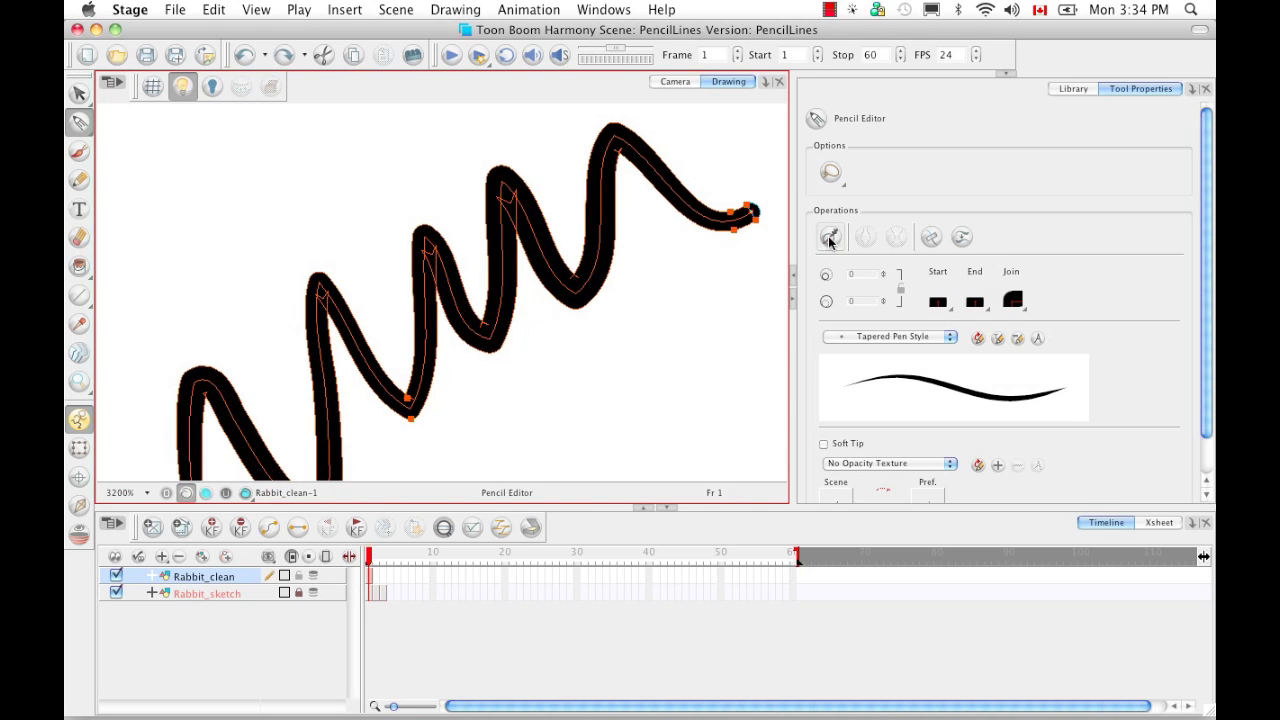
left_click(830, 238)
left_click(830, 238)
left_click(830, 238)
left_click(830, 238)
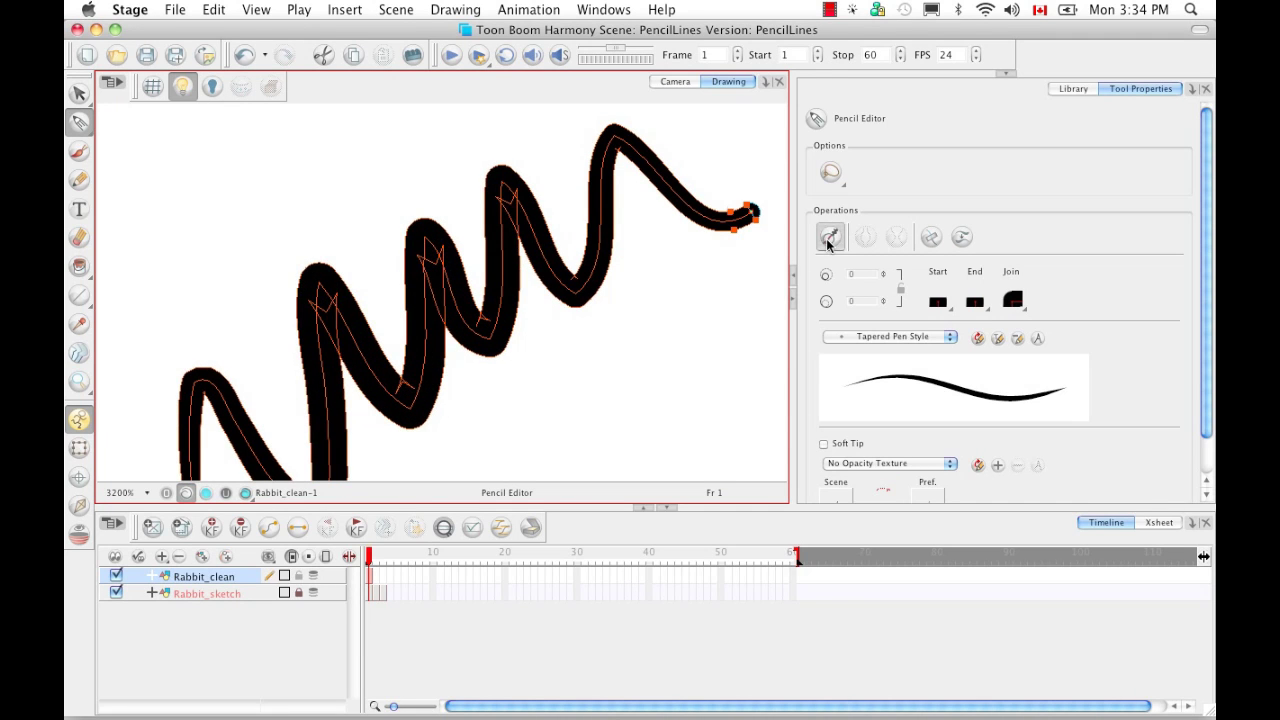
left_click(830, 238)
left_click(830, 238)
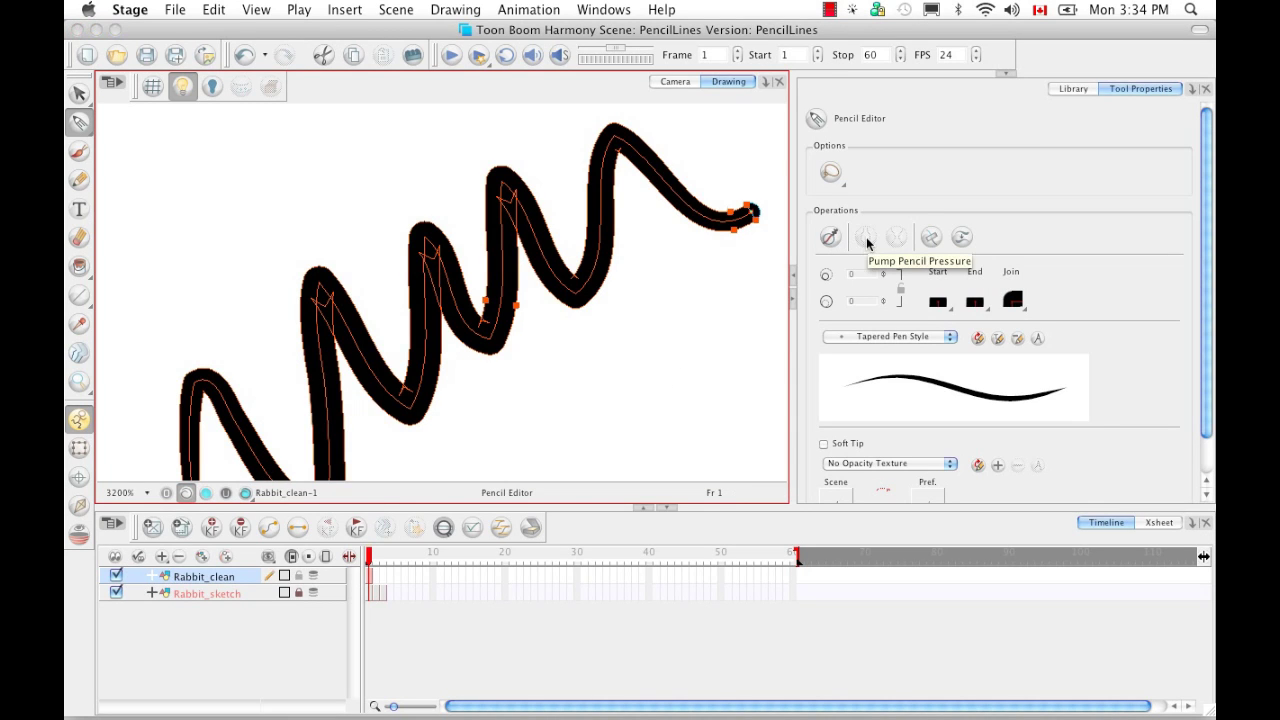
left_click(707, 323)
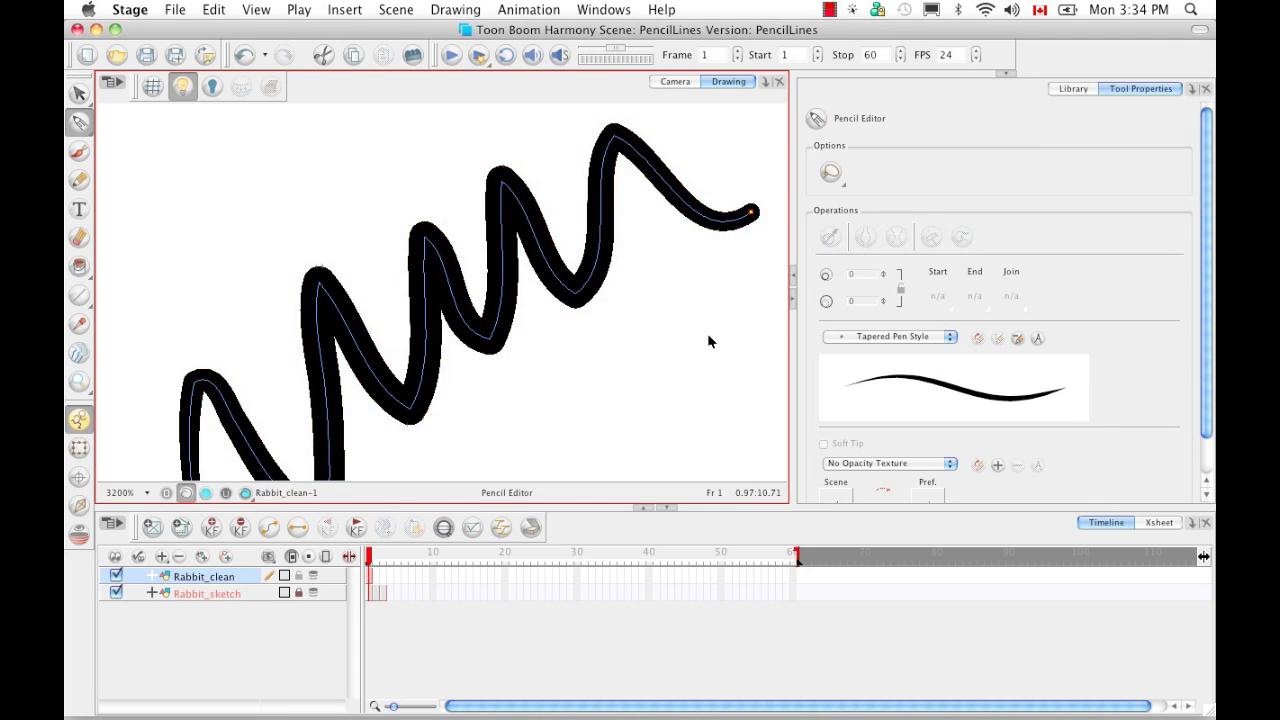
Examine the smoothed zigzag line and the detached ear line at close and wide view.
left_click_drag(726, 323, 457, 314)
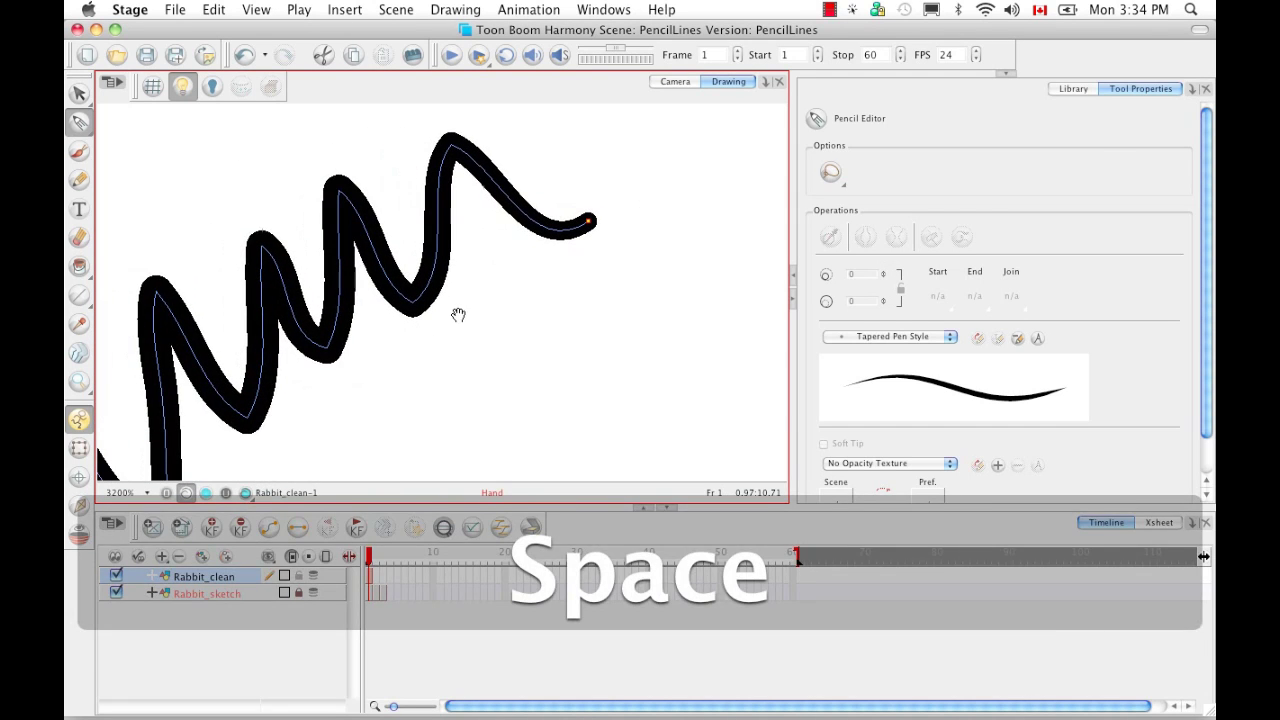
key("super+minus")
key("super+minus")
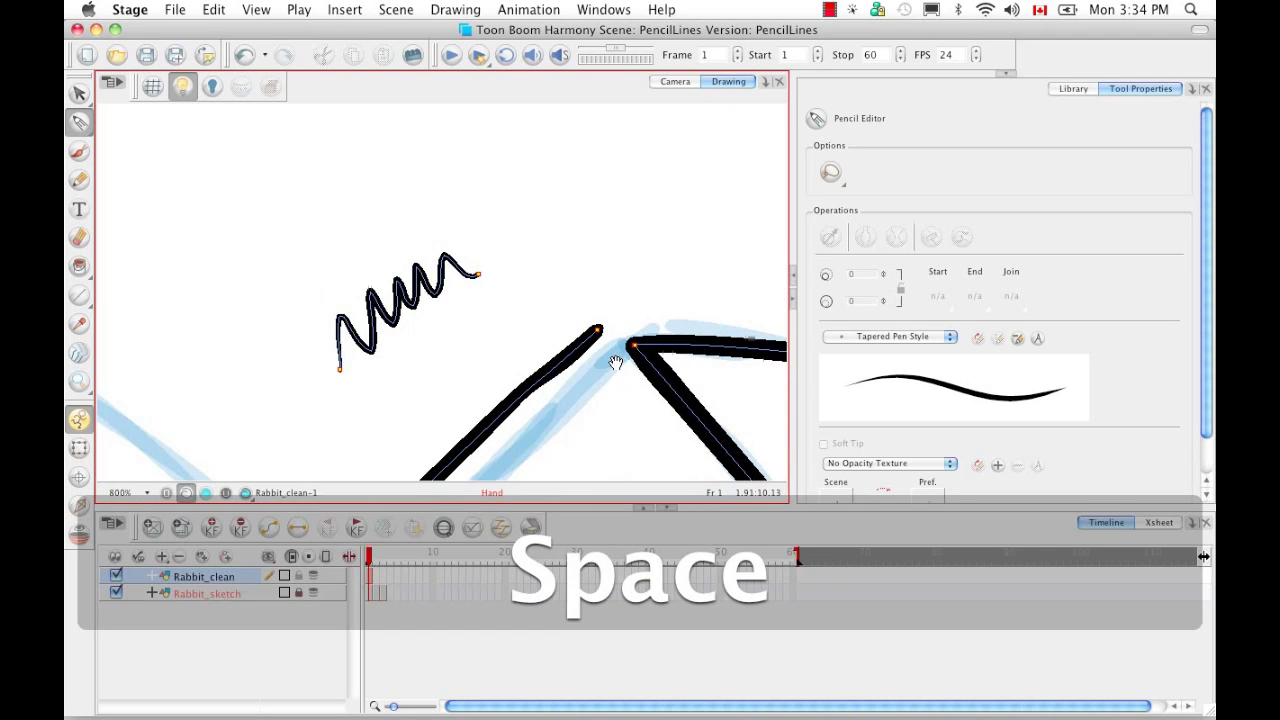
left_click_drag(616, 362, 616, 276)
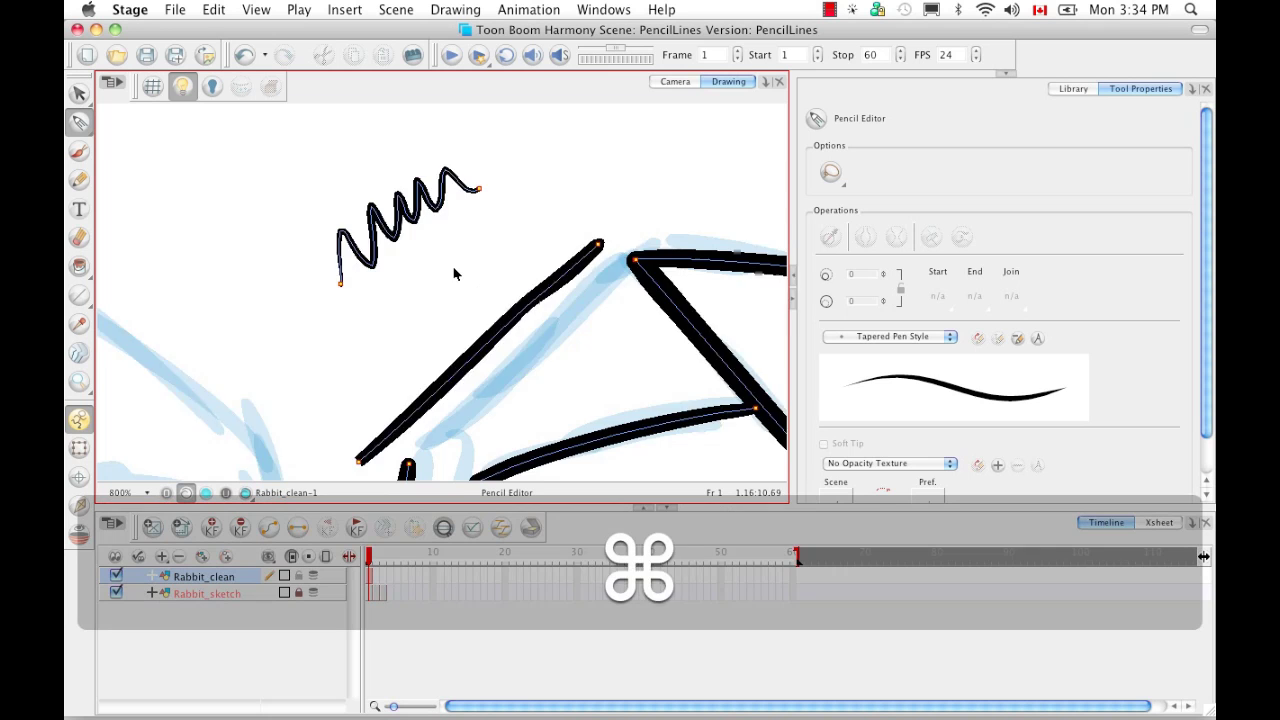
key("super+equal")
key("super+equal")
mouse_move(758, 323)
left_mouse_down()
mouse_move(473, 329)
mouse_move(308, 458)
left_mouse_up()
left_click_drag(496, 284, 520, 338)
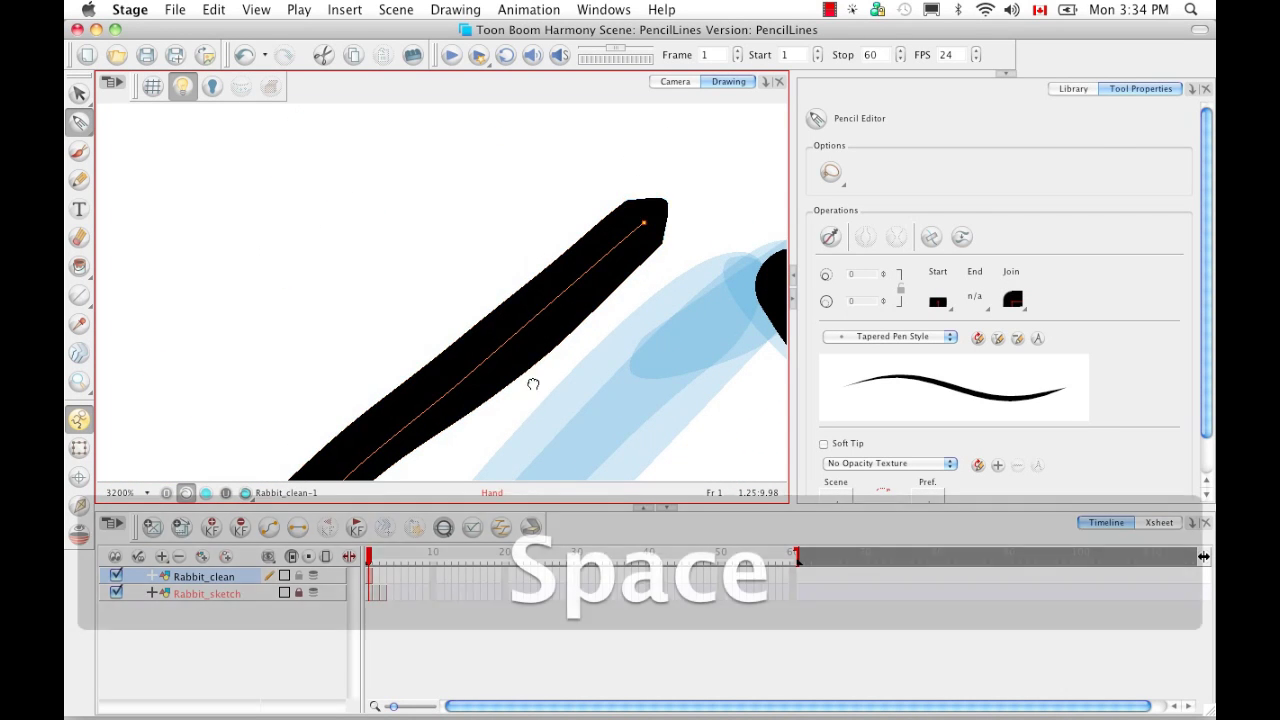
left_click_drag(523, 397, 609, 263)
key("super+minus")
key("super+minus")
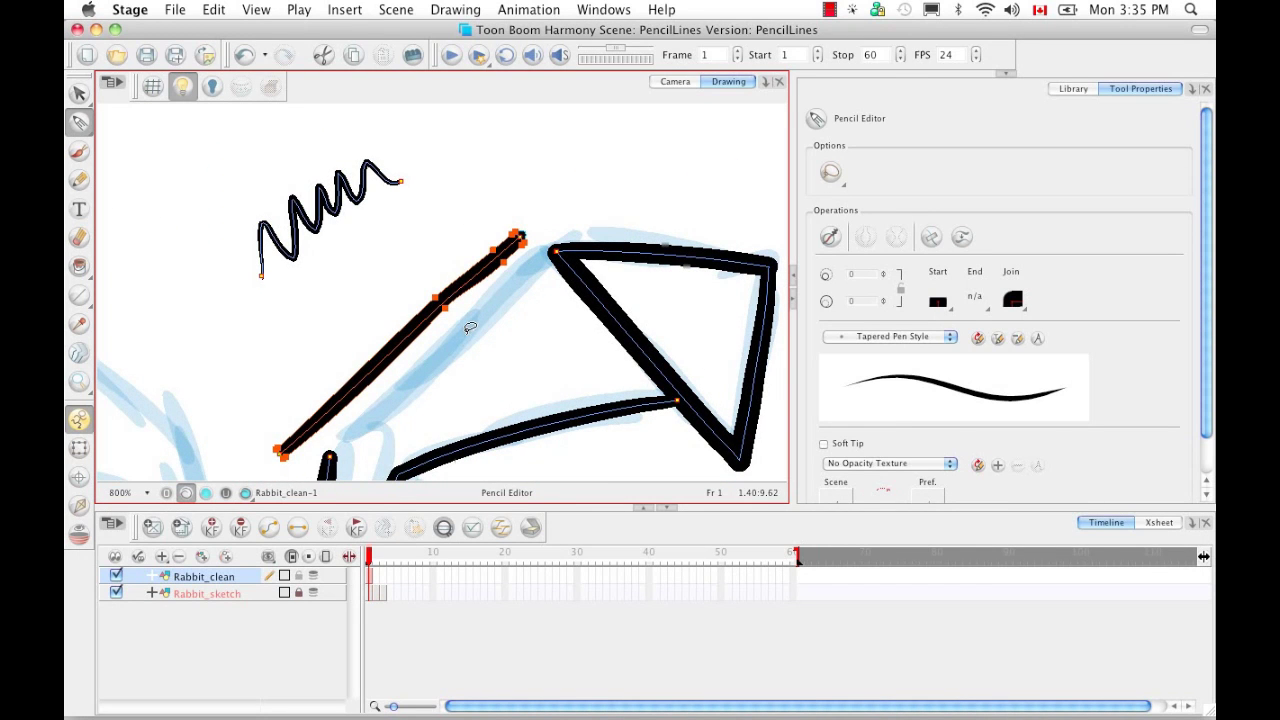
Select the middle contour points on the ear tip's upper line and inflate their pencil pressure repeatedly into a thick bulge.
left_click(655, 268)
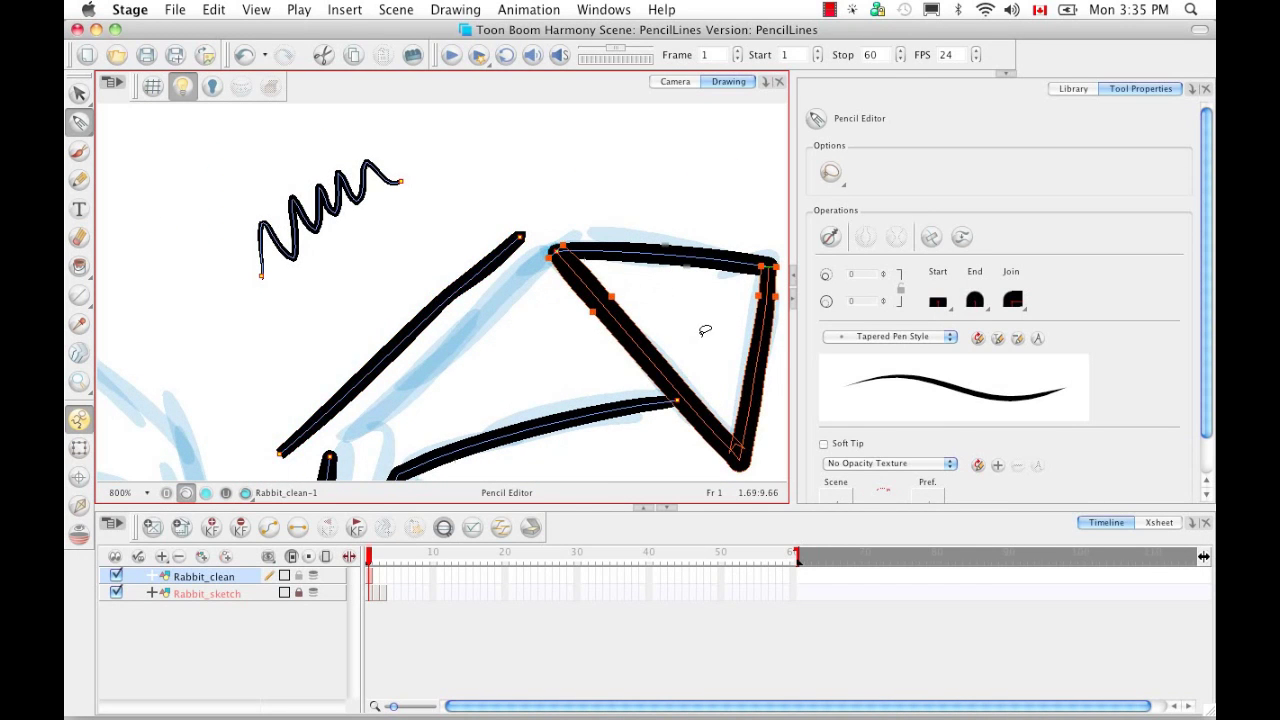
left_click(692, 265)
left_click_drag(680, 300, 565, 370)
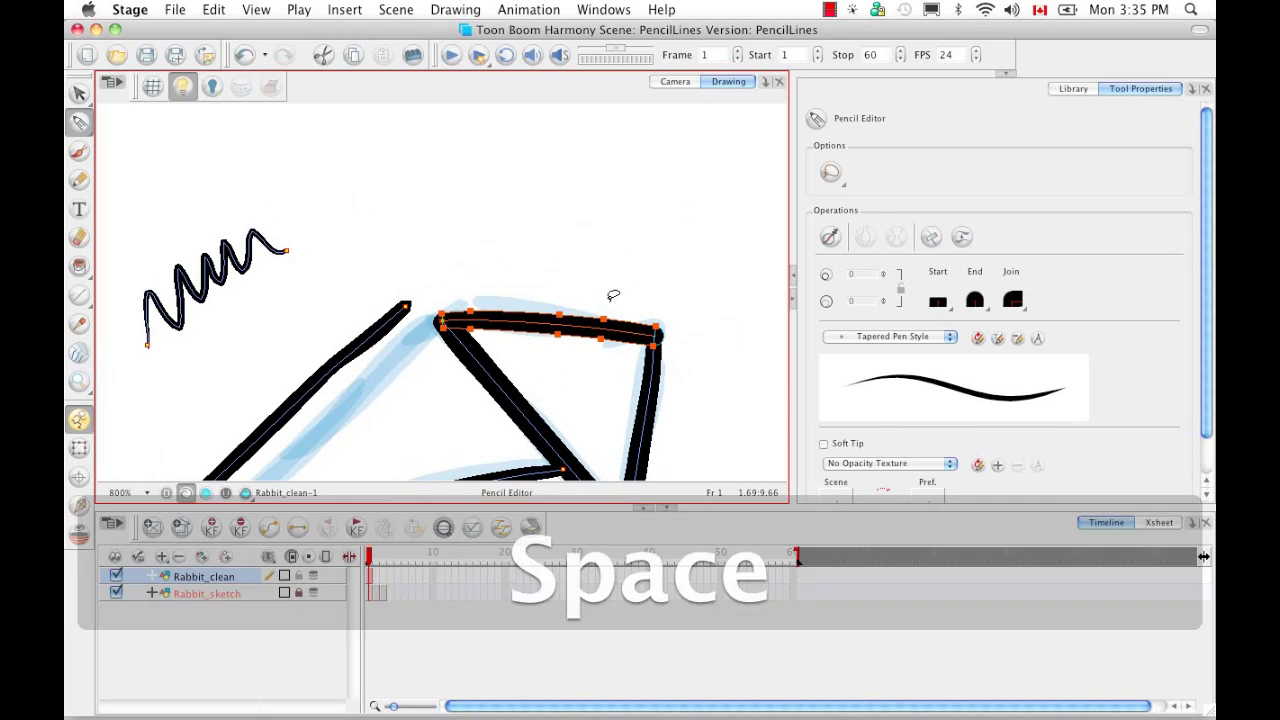
left_click(543, 329)
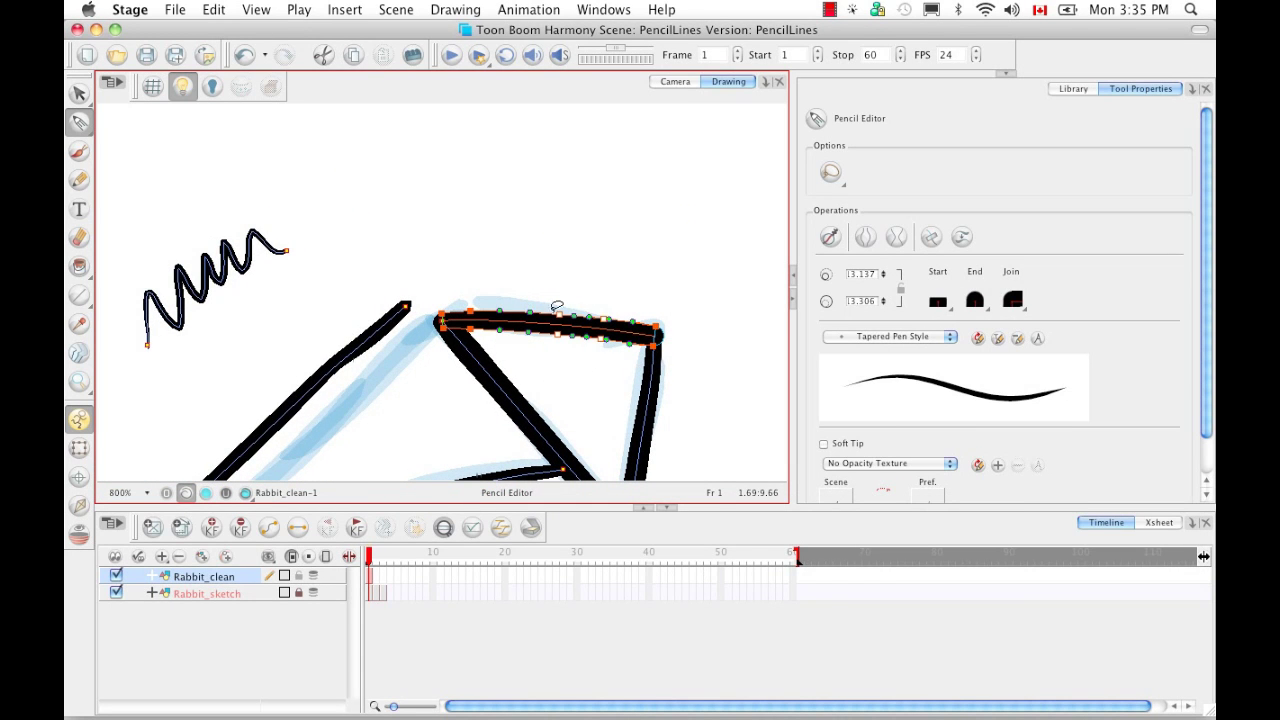
left_click(866, 236)
left_click(866, 237)
left_click(866, 237)
left_click(867, 236)
left_click(864, 237)
left_click(865, 237)
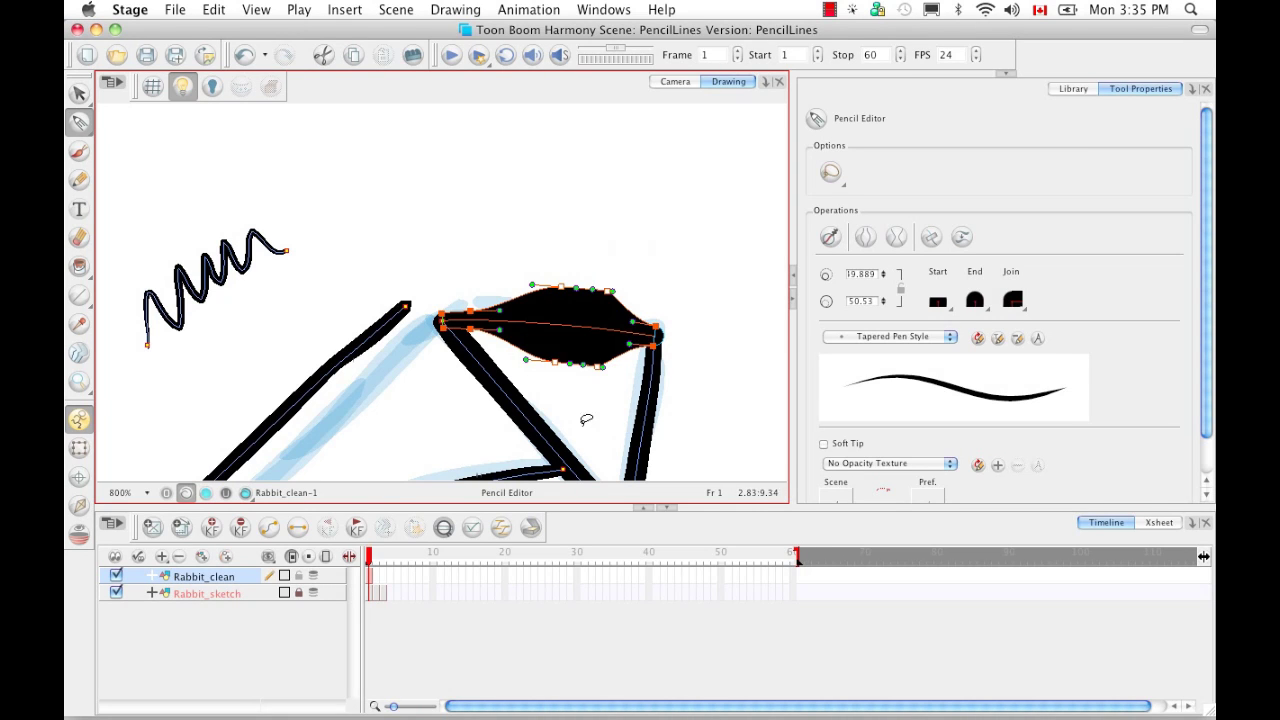
Deflate the pencil pressure at the upper line's bulge until it matches the neighbouring thickness, and deselect the line.
left_click(896, 237)
left_click(896, 237)
left_click(896, 237)
left_click(896, 237)
left_click(896, 239)
left_click(896, 239)
left_click(896, 239)
left_click(896, 239)
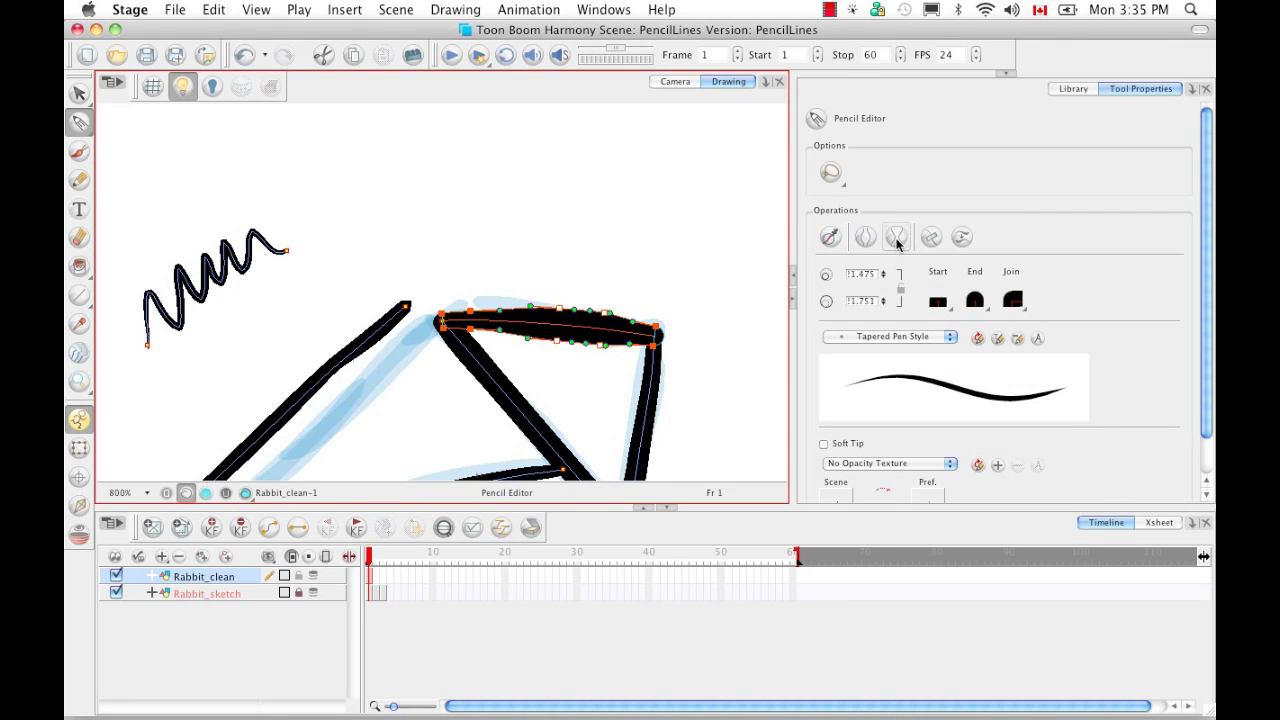
left_click(896, 239)
left_click(896, 239)
left_click(896, 239)
left_click(896, 239)
left_click(896, 239)
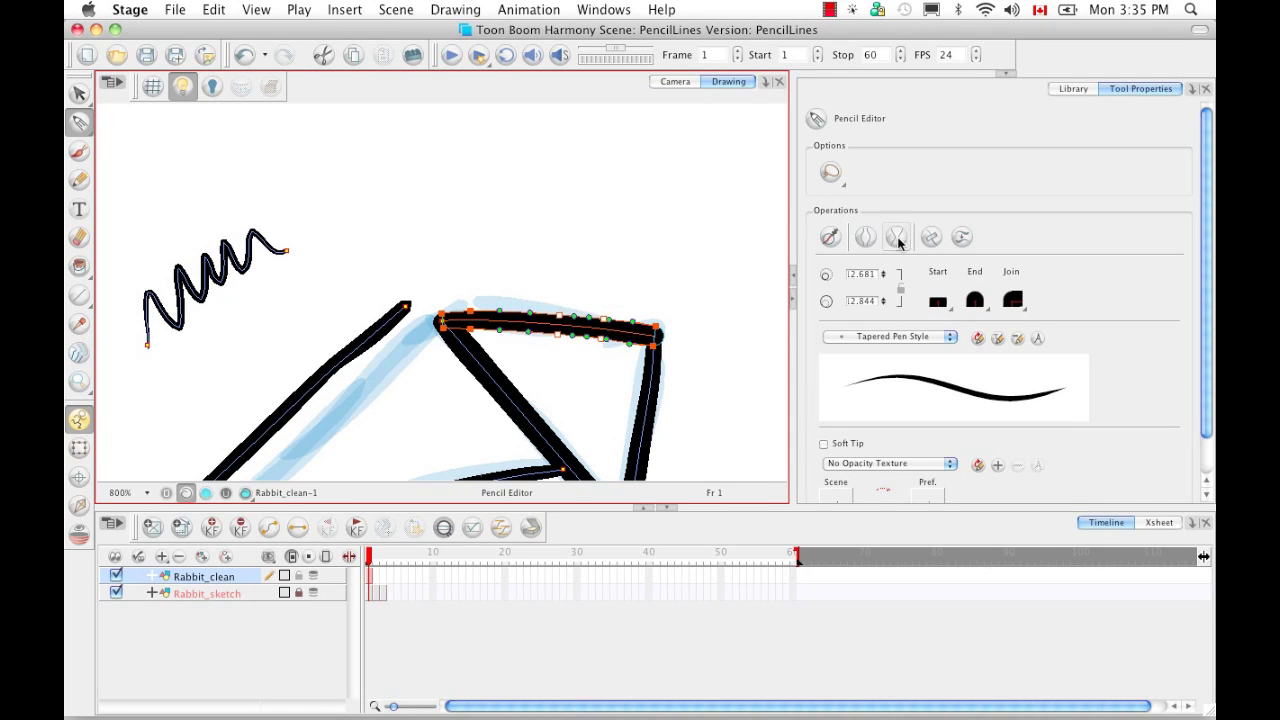
left_click(648, 283)
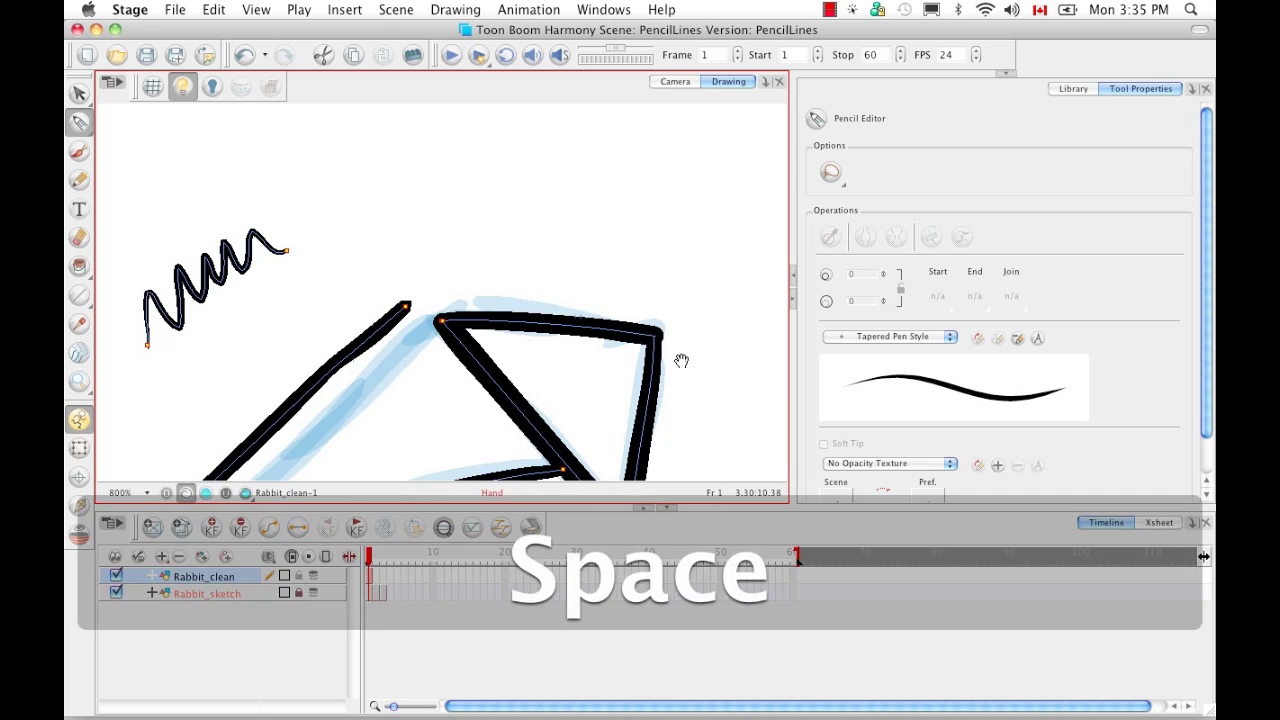
Lasso contour points on both the upper line and the adjoining side line of the ear tip and inflate their pencil pressure repeatedly.
left_click_drag(686, 366, 594, 309)
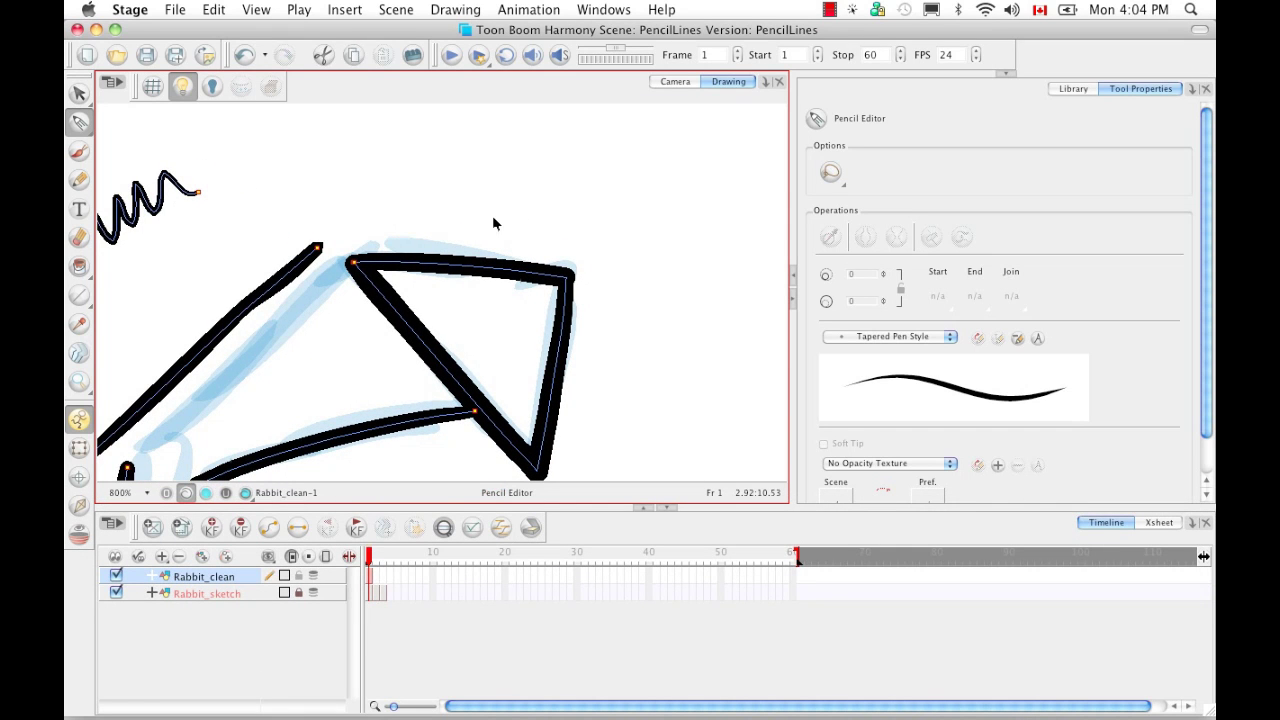
mouse_move(492, 215)
left_mouse_down()
mouse_move(436, 248)
mouse_move(443, 290)
mouse_move(494, 316)
mouse_move(530, 408)
left_mouse_up()
left_click_drag(558, 316, 492, 217)
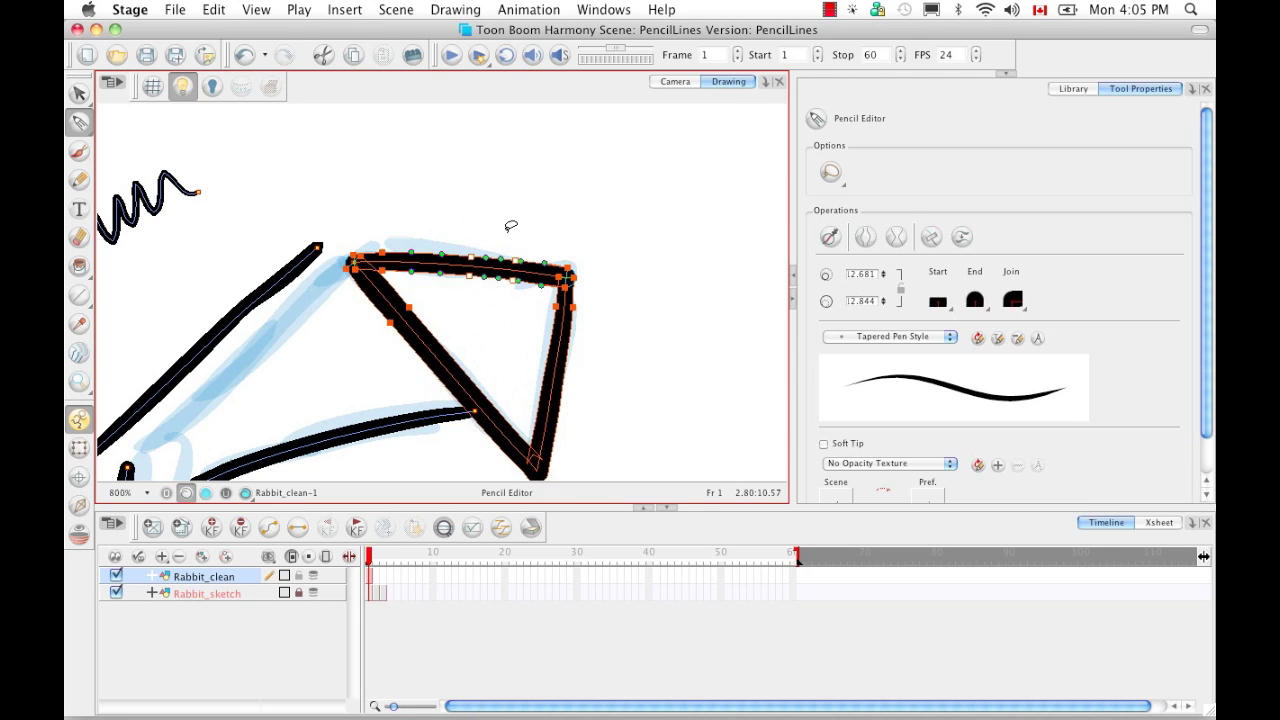
left_click(620, 333)
mouse_move(570, 300)
left_mouse_down()
mouse_move(540, 240)
mouse_move(470, 238)
left_mouse_up()
mouse_move(504, 320)
left_mouse_down()
mouse_move(526, 345)
mouse_move(593, 348)
mouse_move(620, 298)
left_mouse_up()
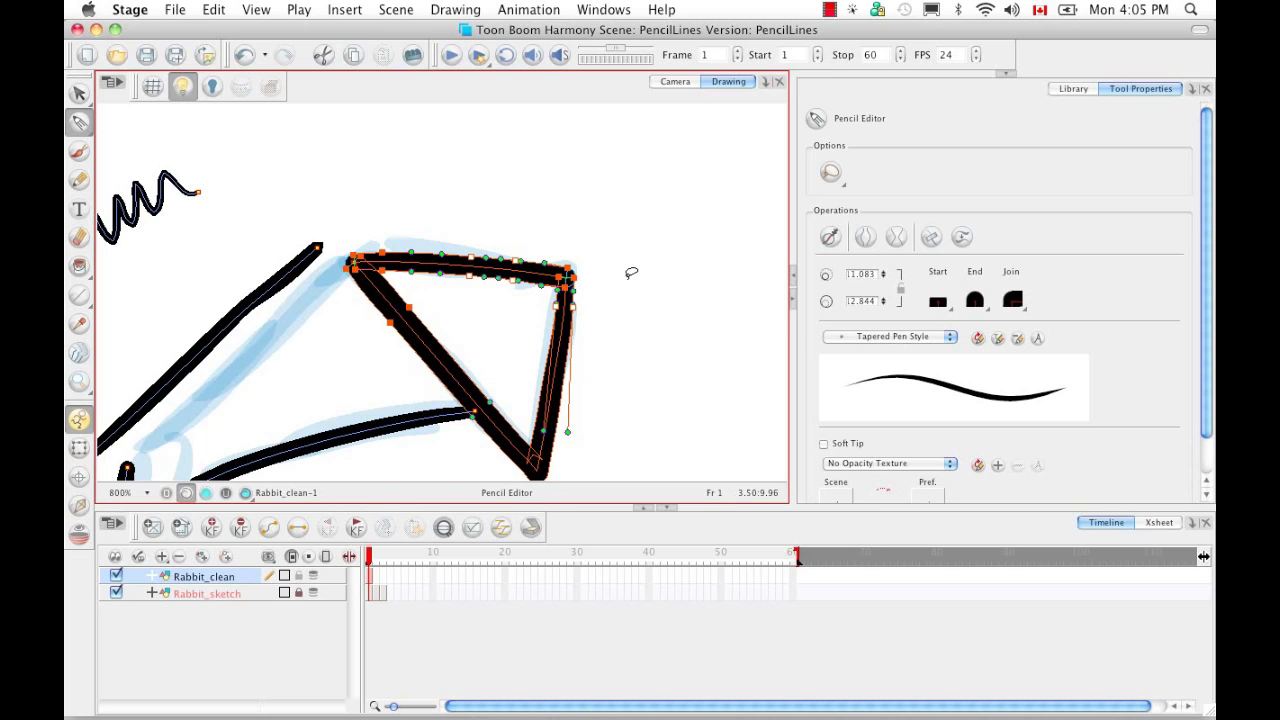
left_click(864, 237)
left_click(863, 238)
left_click(863, 239)
left_click(862, 240)
left_click(862, 241)
left_click(862, 242)
double_click(862, 242)
left_click(862, 242)
left_click(862, 242)
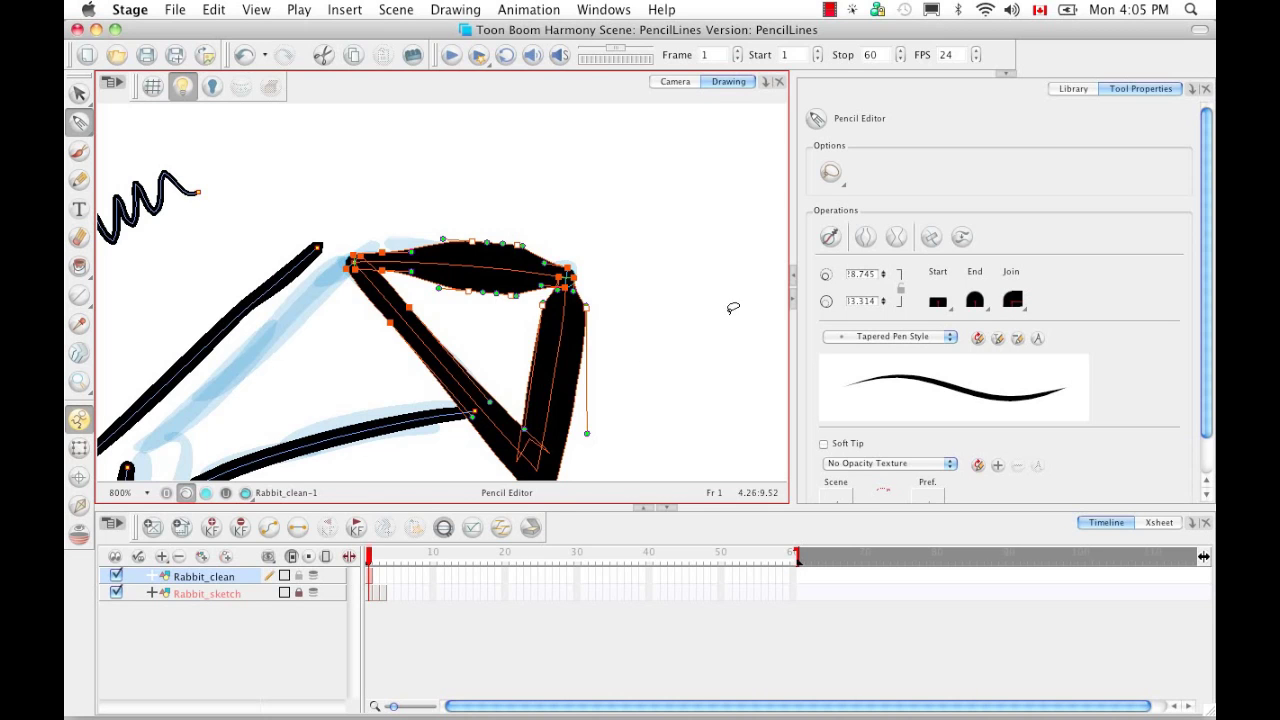
Deflate the pencil pressure of the two thickened ear tip lines back to an even thickness and deselect them.
left_click(896, 240)
left_click(896, 241)
left_click(897, 242)
left_click(898, 244)
left_click(898, 244)
left_click(898, 244)
left_click(897, 245)
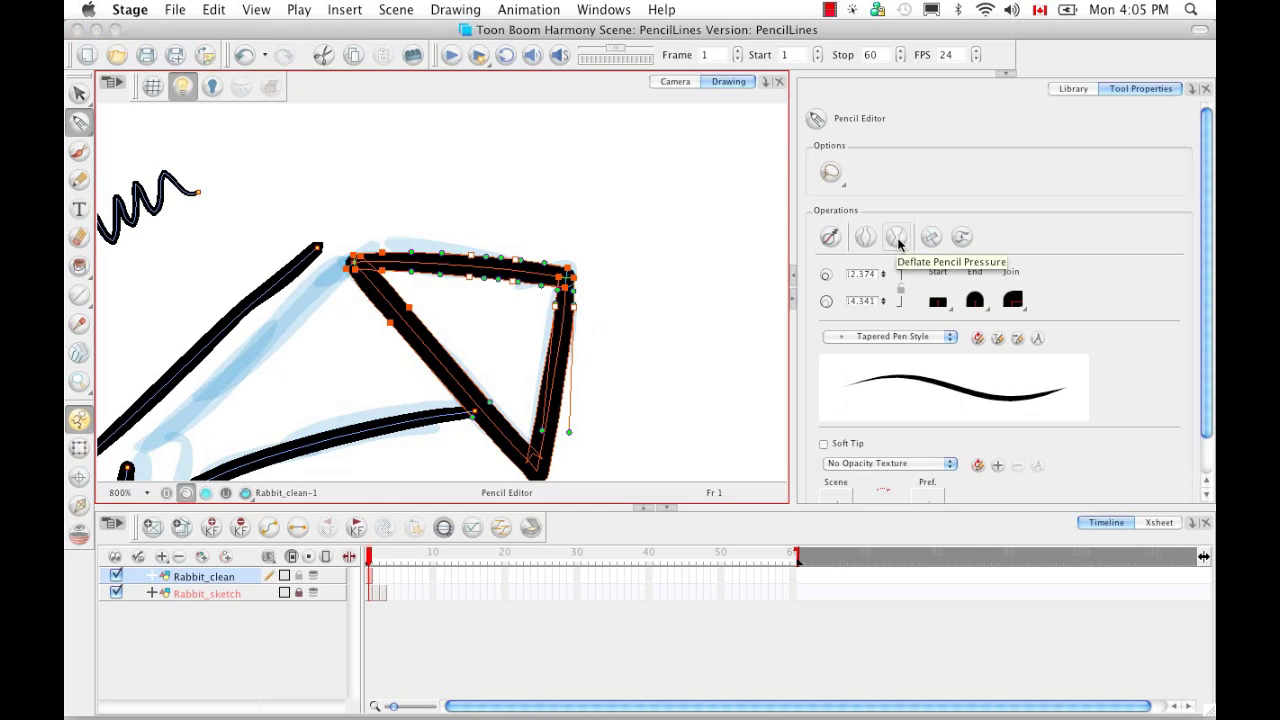
left_click(898, 244)
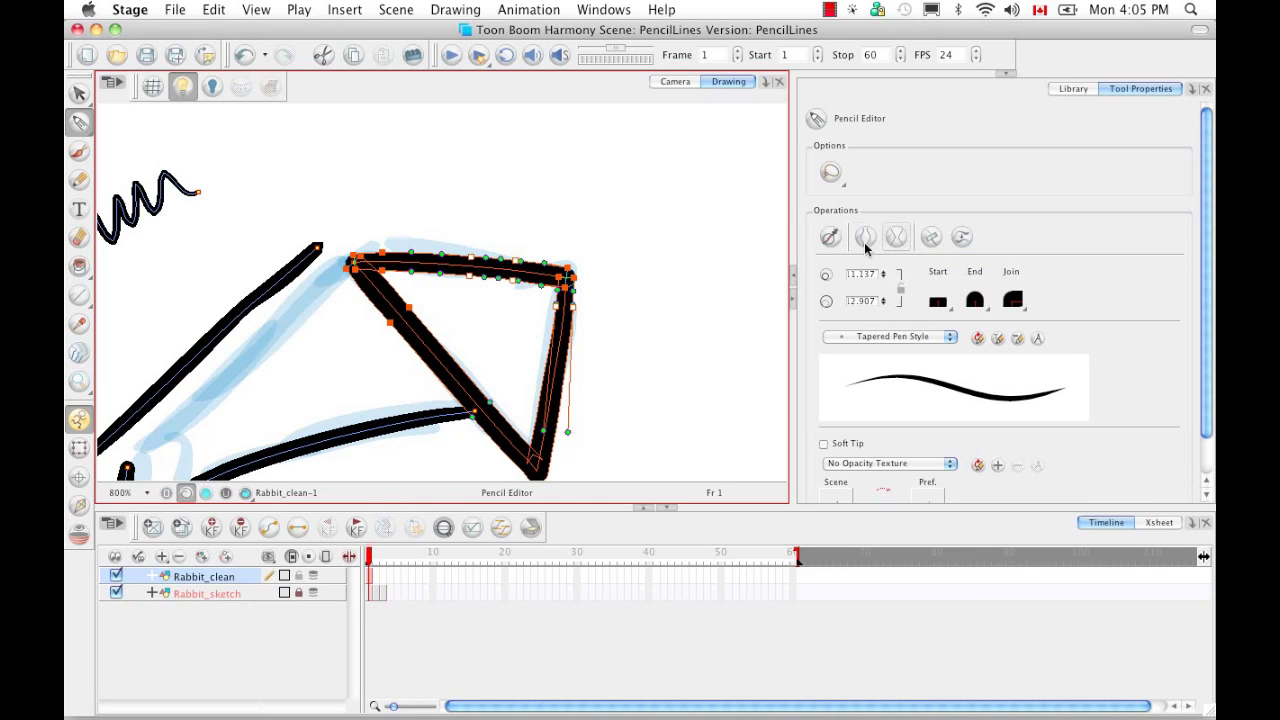
left_click(663, 277)
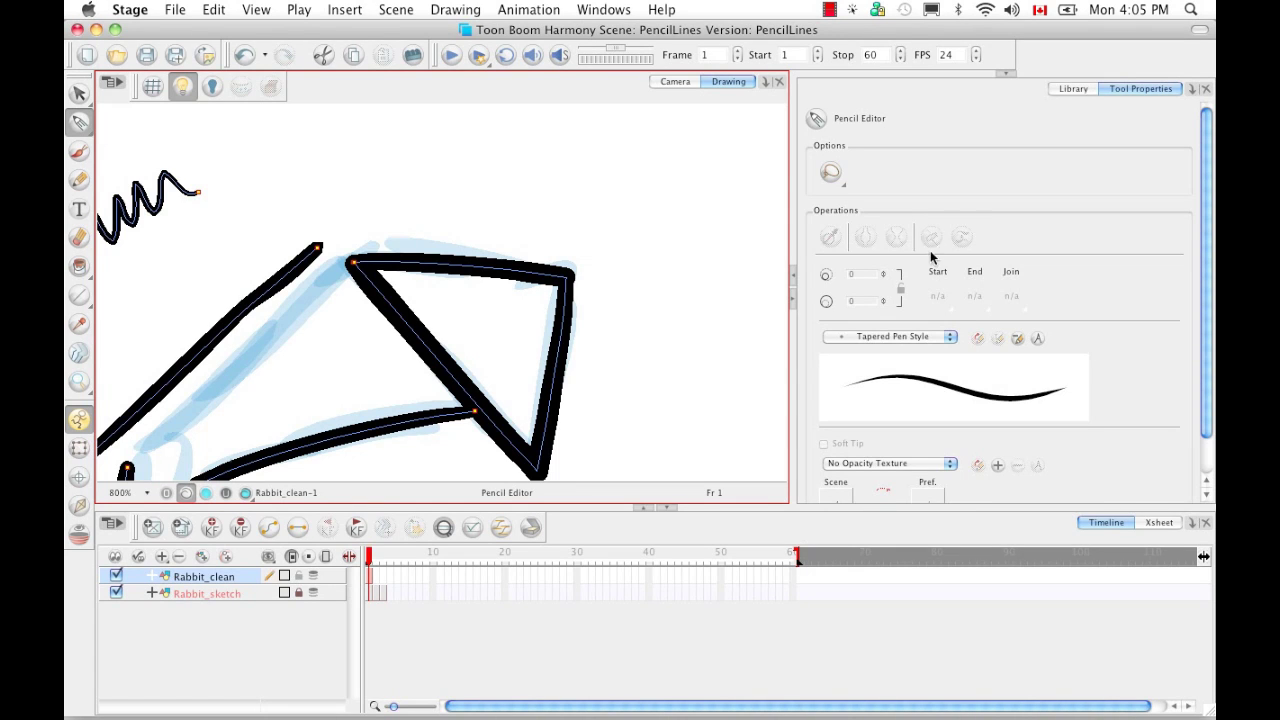
Select the zigzag practice line above the ear and delete it.
left_click(288, 287)
mouse_move(291, 335)
left_mouse_down()
mouse_move(428, 294)
mouse_move(432, 330)
left_mouse_up()
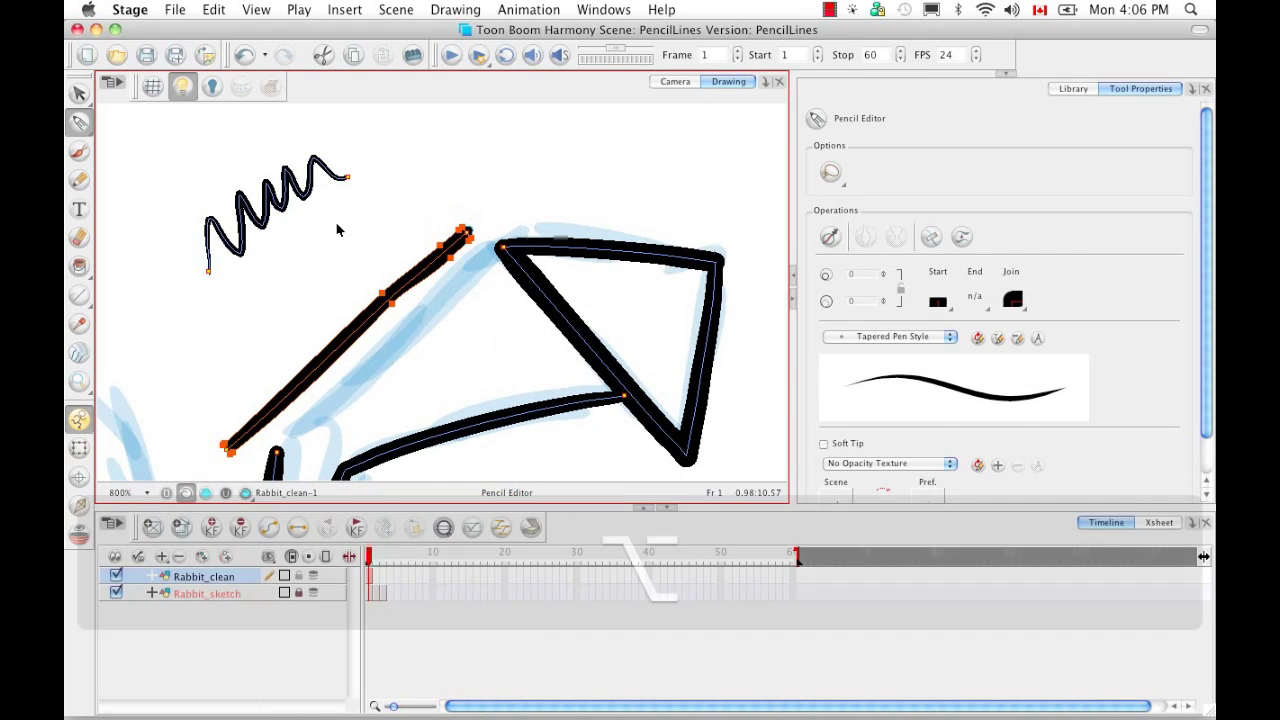
key("alt+v")
left_click_drag(349, 129, 372, 142)
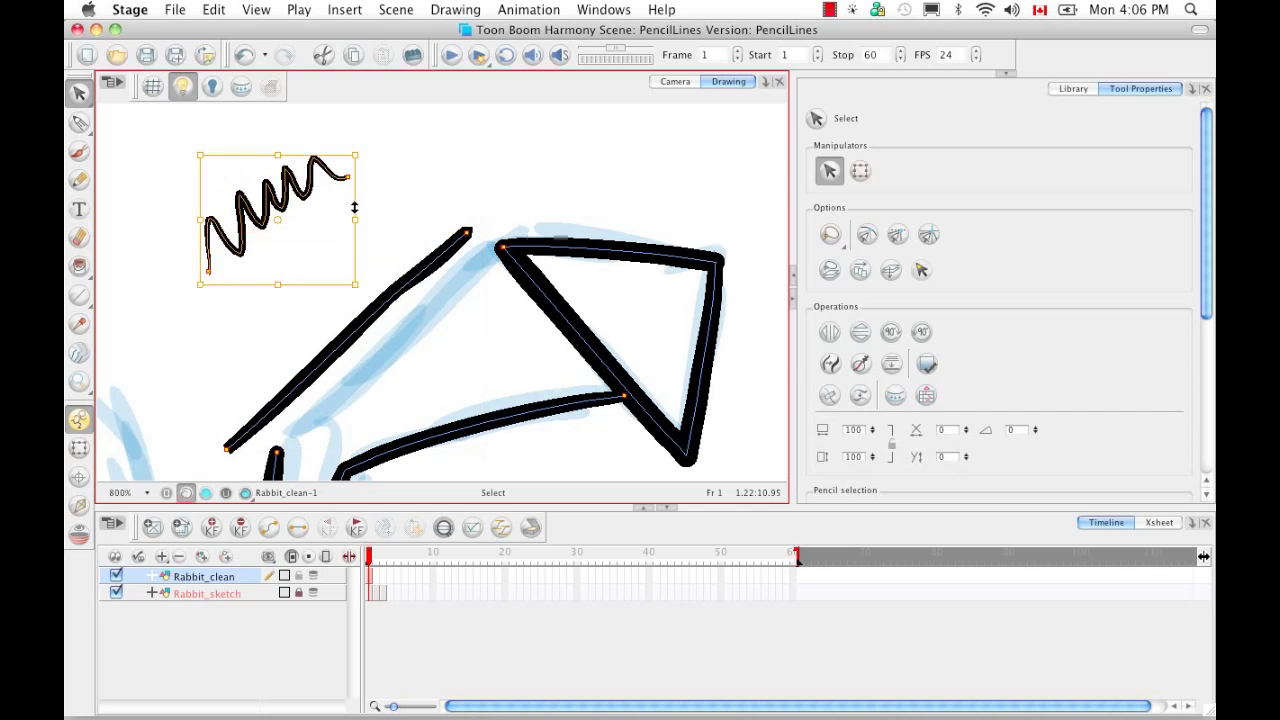
key("BackSpace")
Move the detached outer ear line onto the sketch so its upper end meets the ear tip's corner, and deselect it.
left_click(424, 290)
left_click(429, 304)
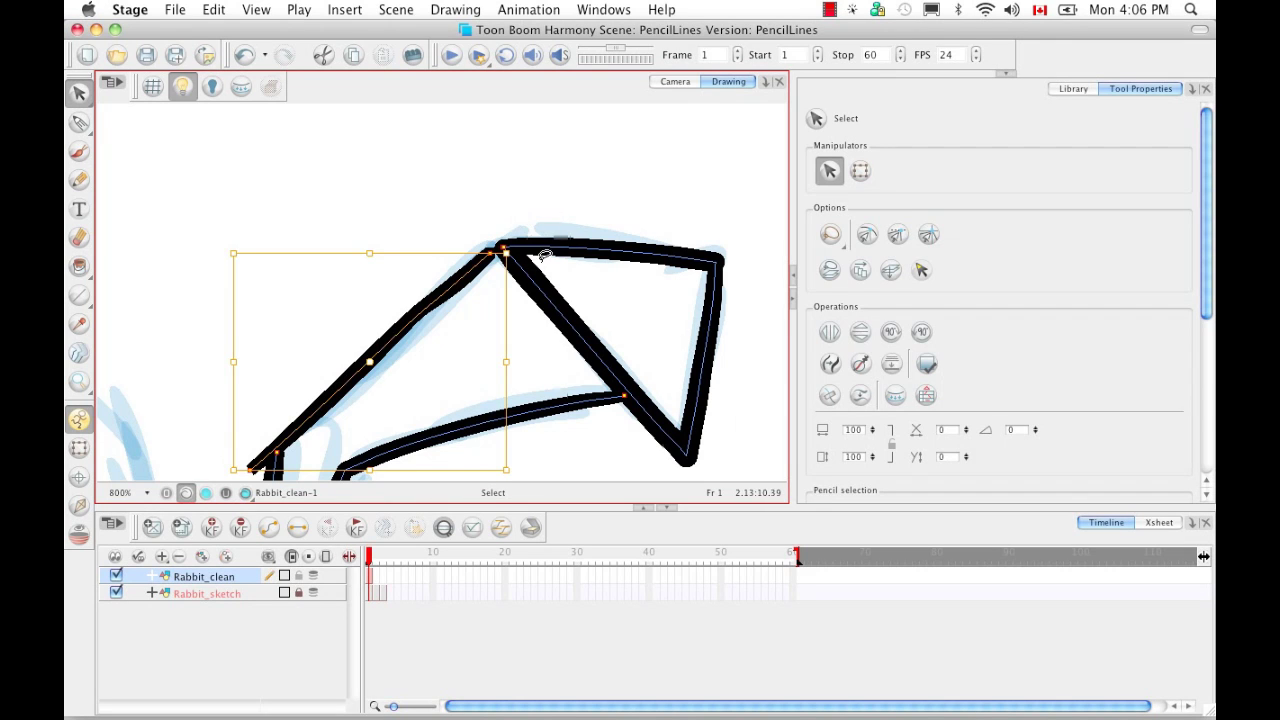
left_click(538, 215)
Examine the pencil contours and control points where the ear lines meet at the corner, and clear the selection.
key("super+equal")
key("super+equal")
key("super+equal")
key("super+equal")
key("super+equal")
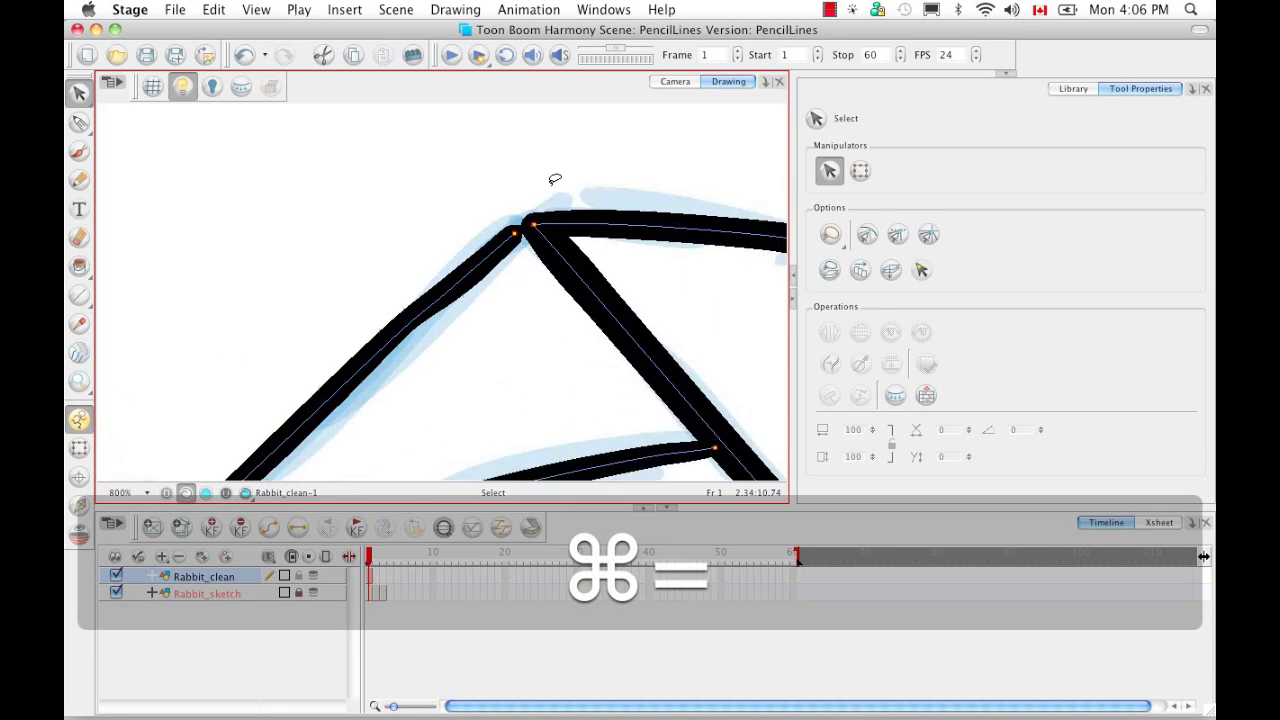
key("space")
mouse_move(632, 194)
left_mouse_down()
mouse_move(457, 309)
mouse_move(357, 349)
mouse_move(374, 309)
left_mouse_up()
mouse_move(448, 202)
left_mouse_down()
mouse_move(312, 198)
mouse_move(374, 189)
left_mouse_up()
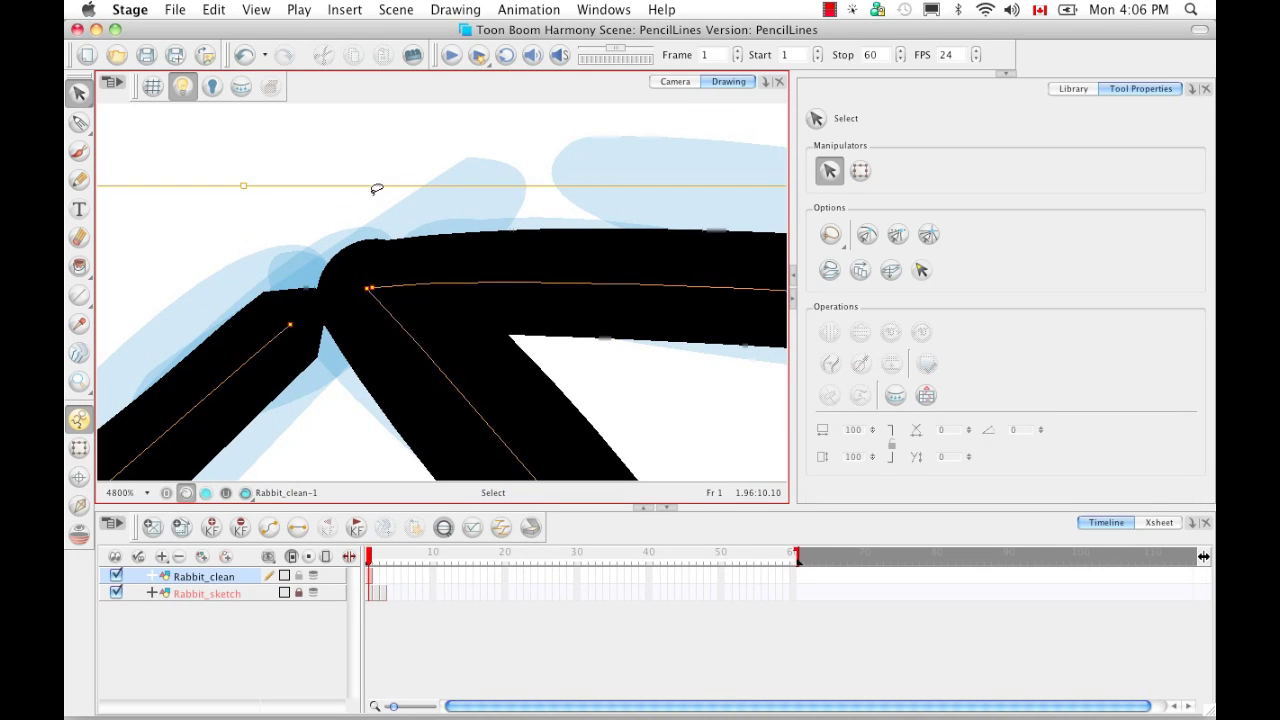
left_click(80, 123)
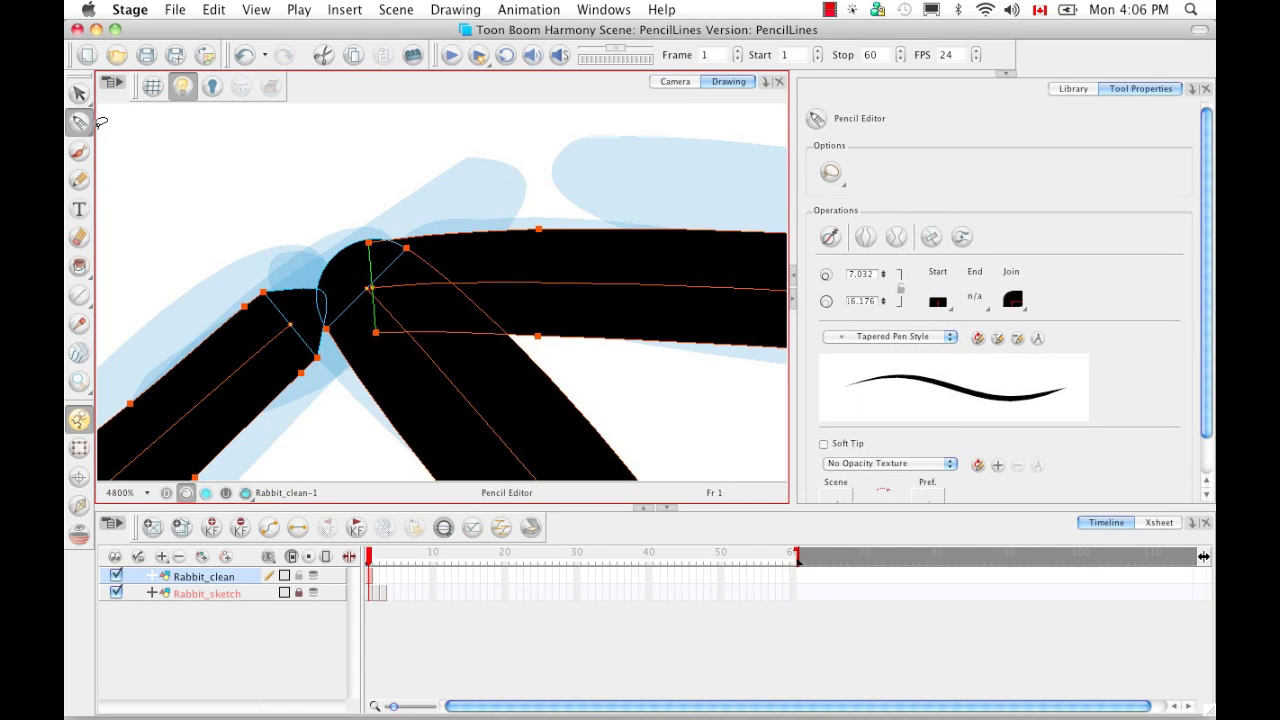
key("ctrl+z")
left_click(296, 243)
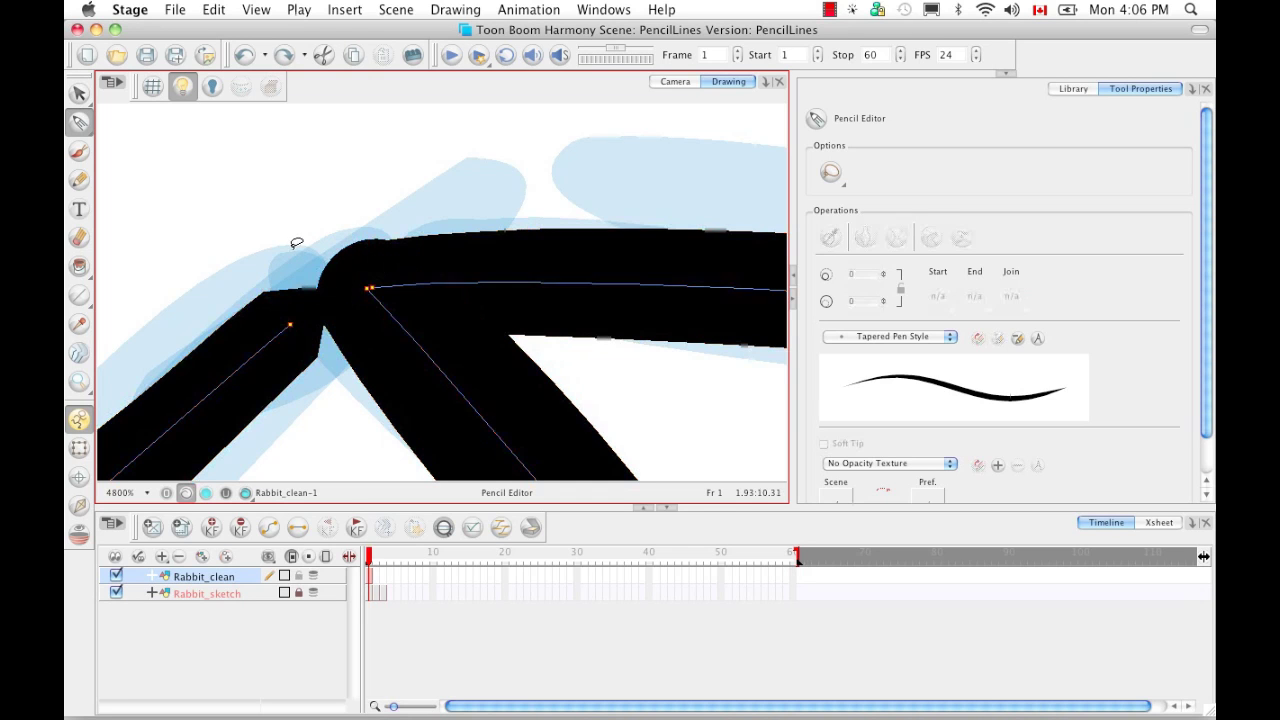
With the Contour Editor, pull the upper ear line's end point outward past the corner and delete the extra point beside it.
left_click_drag(82, 122, 150, 120)
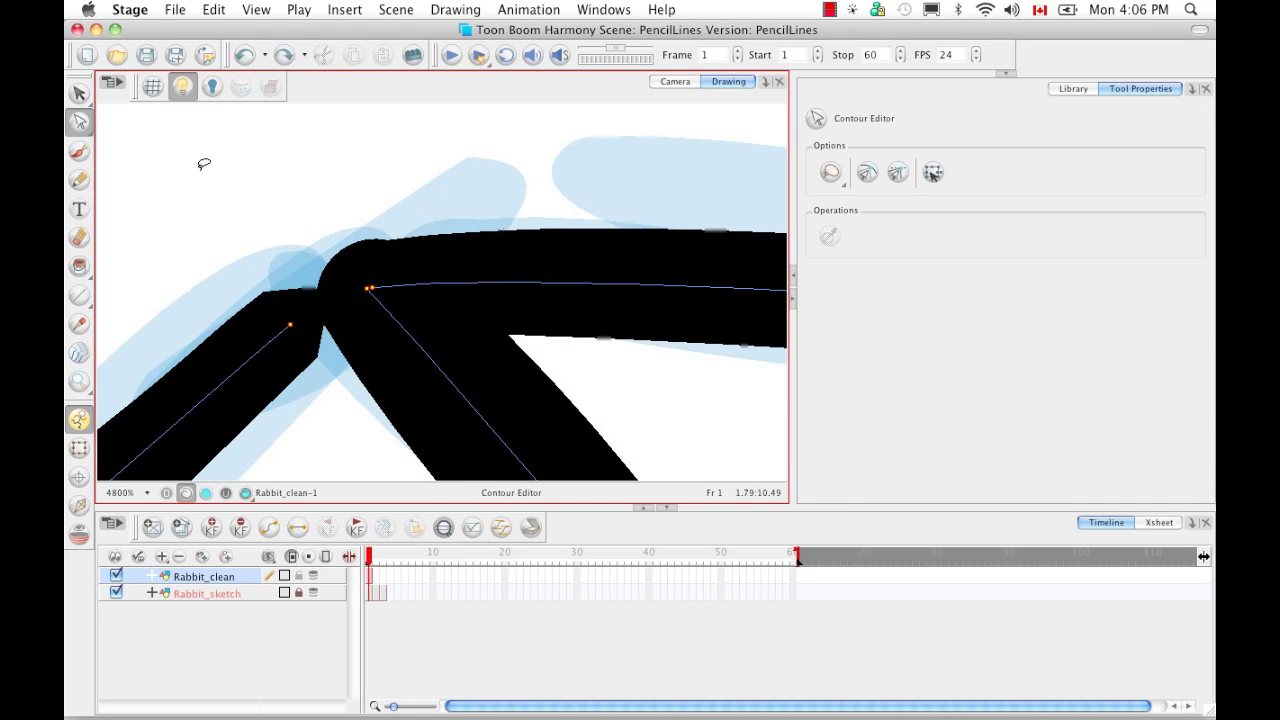
left_click(370, 289)
left_click_drag(370, 289, 296, 243)
left_click(428, 246)
mouse_move(438, 262)
left_mouse_down()
mouse_move(422, 285)
mouse_move(440, 262)
left_mouse_up()
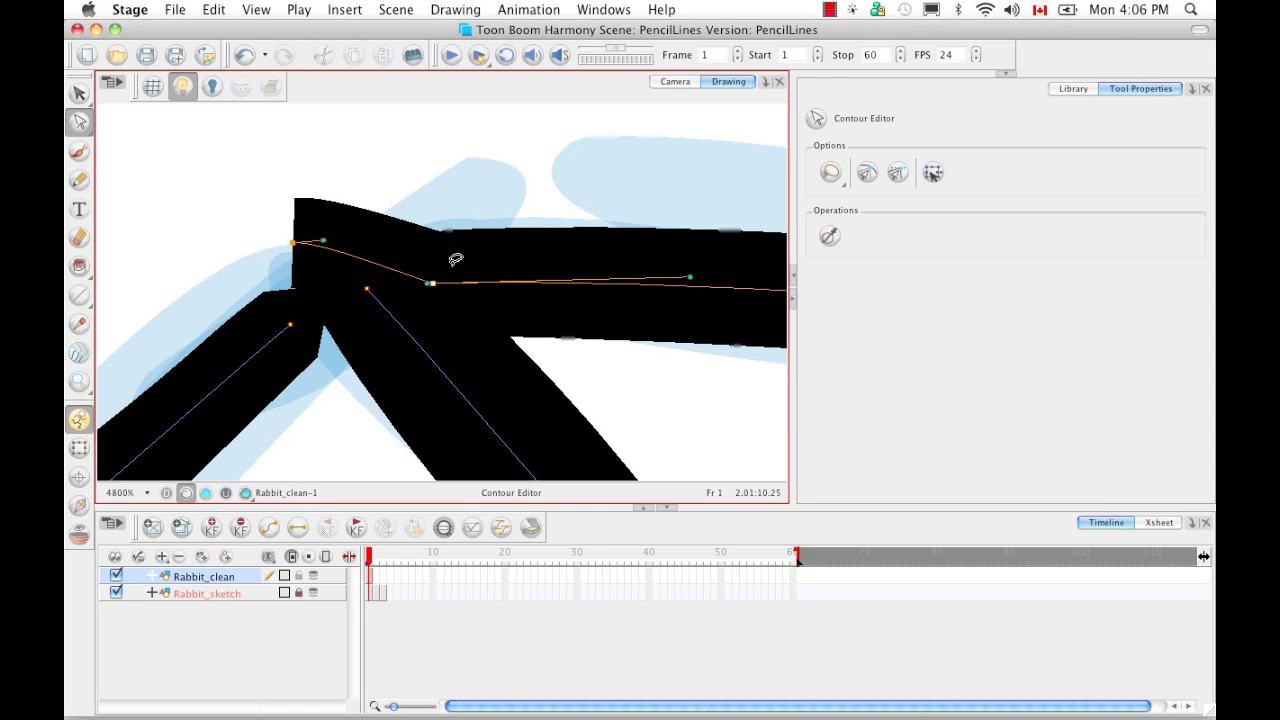
key("BackSpace")
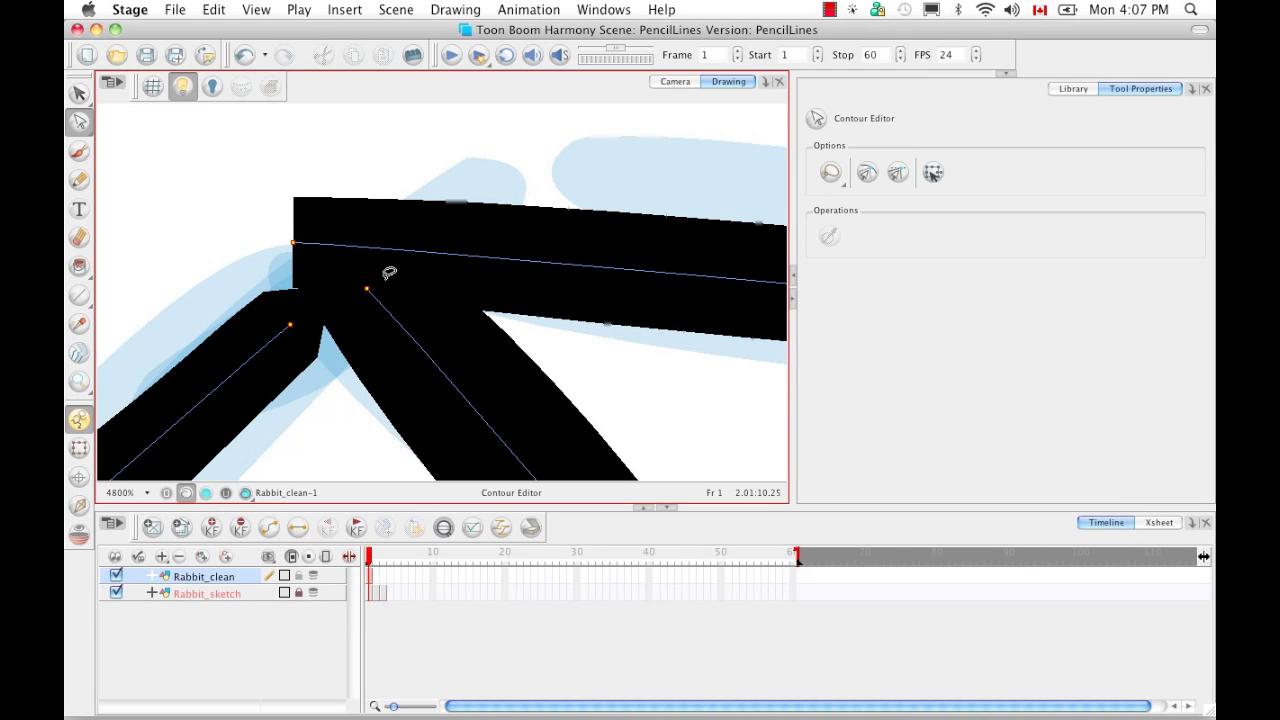
Move the diagonal fold line's end away from the corner and place the upper line's end beside the outer ear line's end.
left_click_drag(369, 288, 452, 388)
mouse_move(328, 174)
left_mouse_down()
mouse_move(298, 245)
mouse_move(358, 288)
mouse_move(337, 293)
left_mouse_up()
left_click(393, 221)
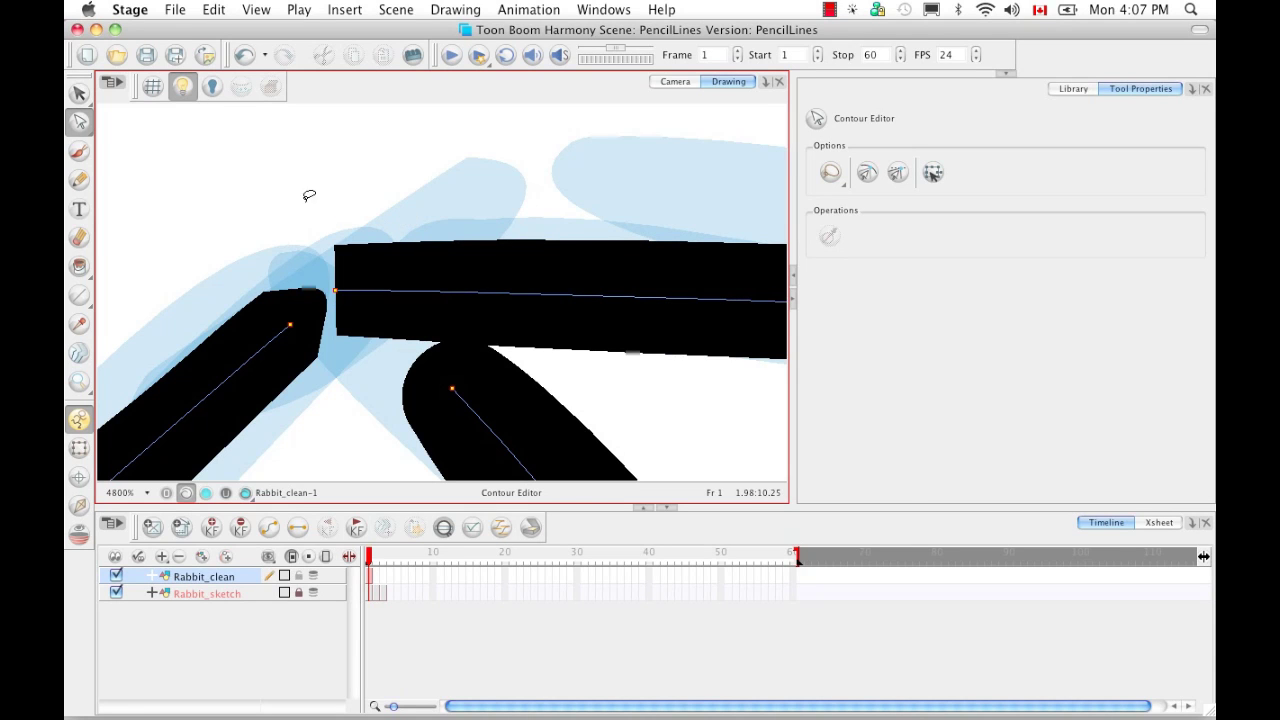
Select the facing ends of the outer and upper ear lines with the Pencil Editor and merge them into one line.
left_click_drag(80, 121, 118, 149)
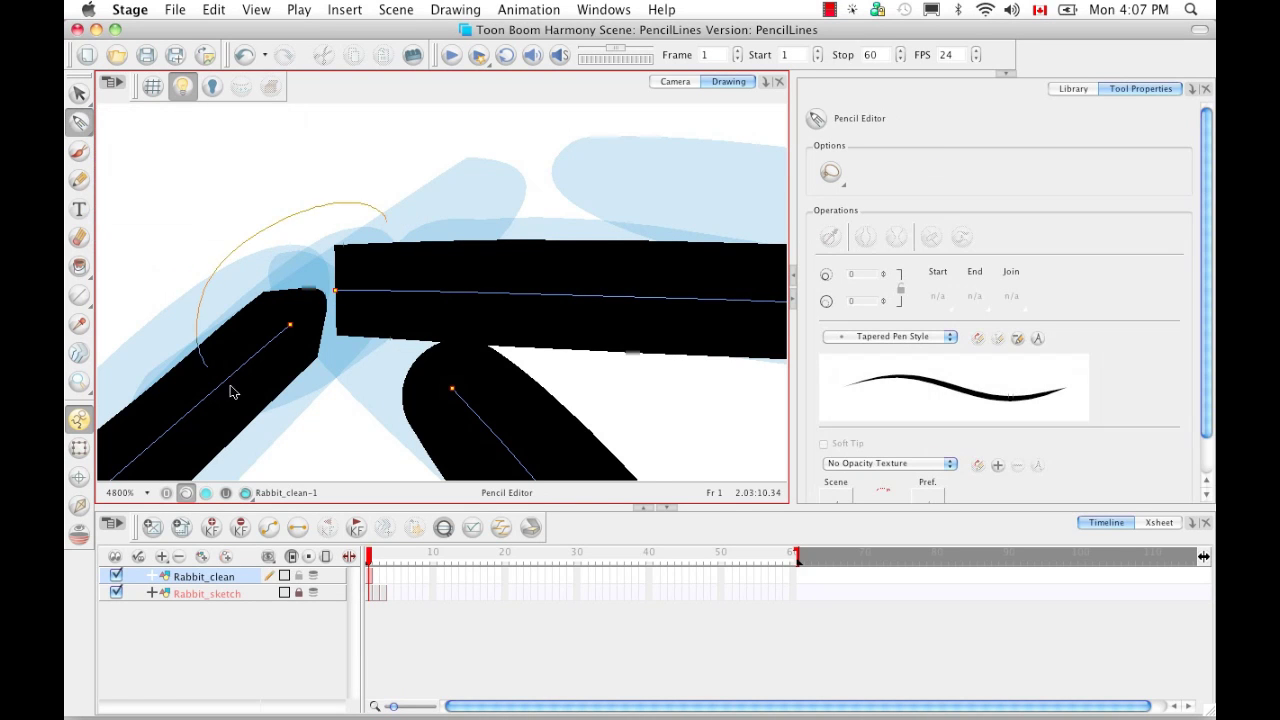
left_click_drag(204, 364, 434, 256)
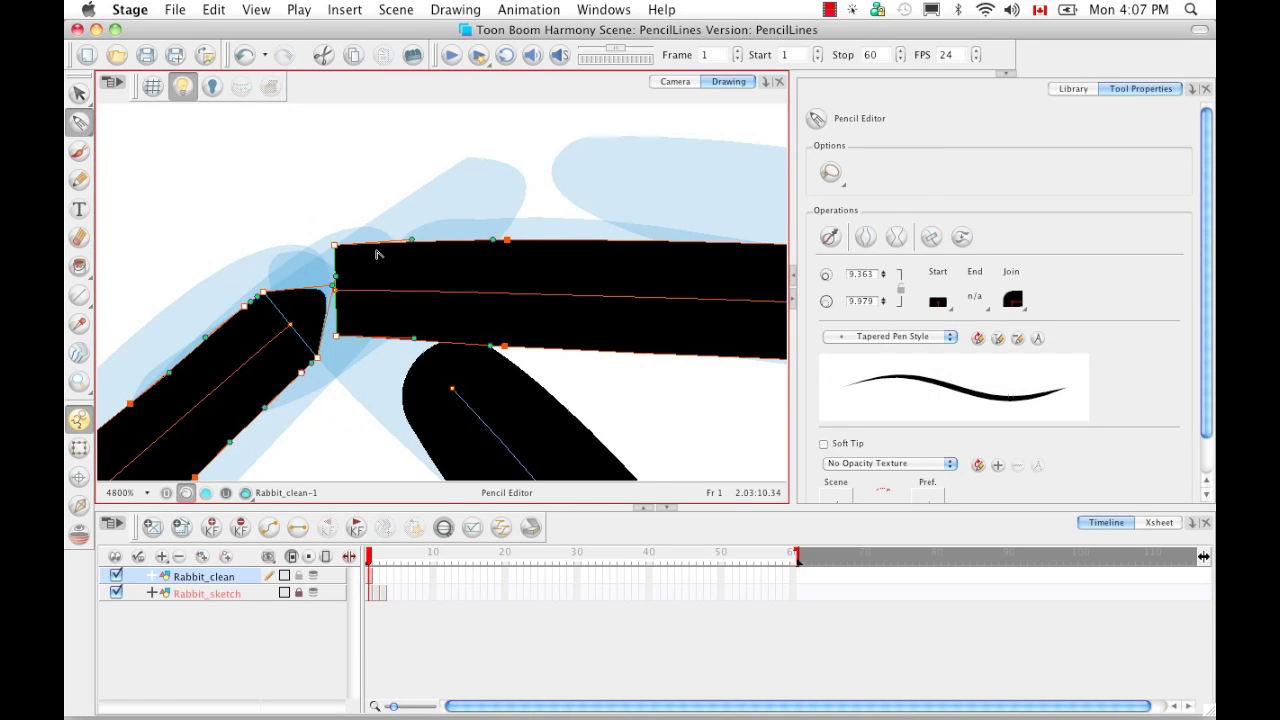
left_click(931, 237)
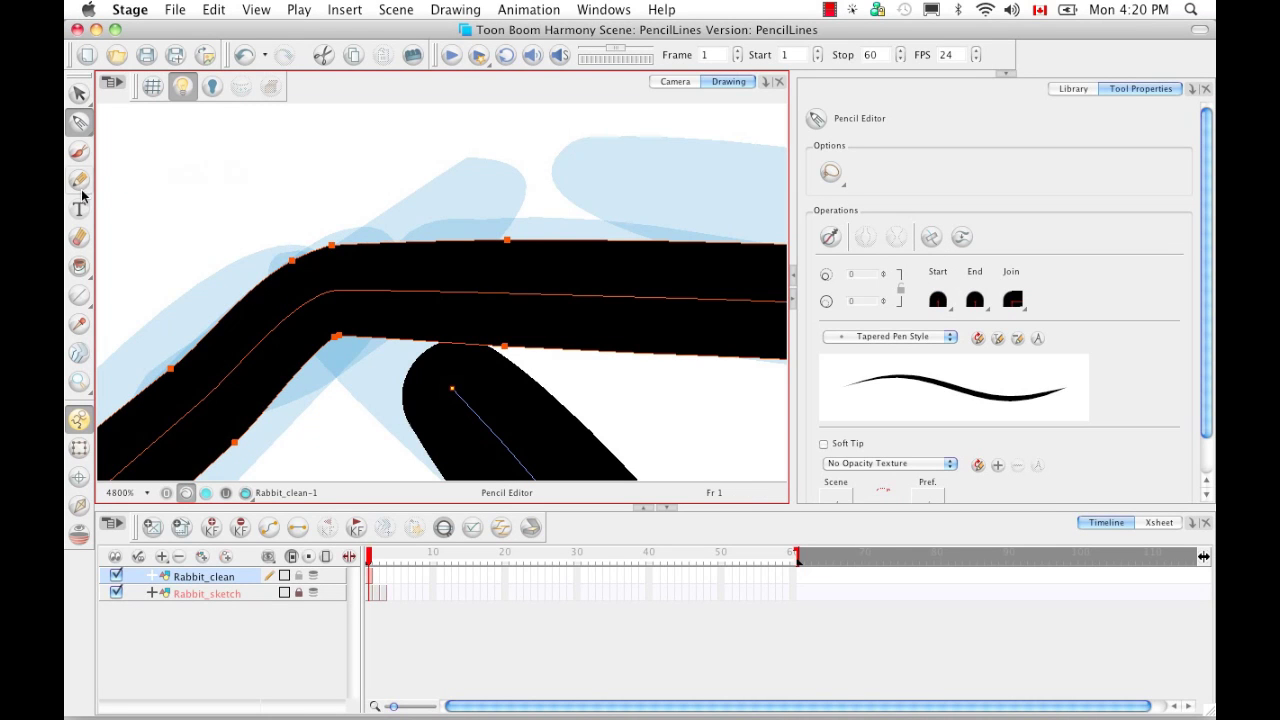
Locate the Pencil tool's Line Building Mode option and return to the Pencil Editor.
left_click(80, 181)
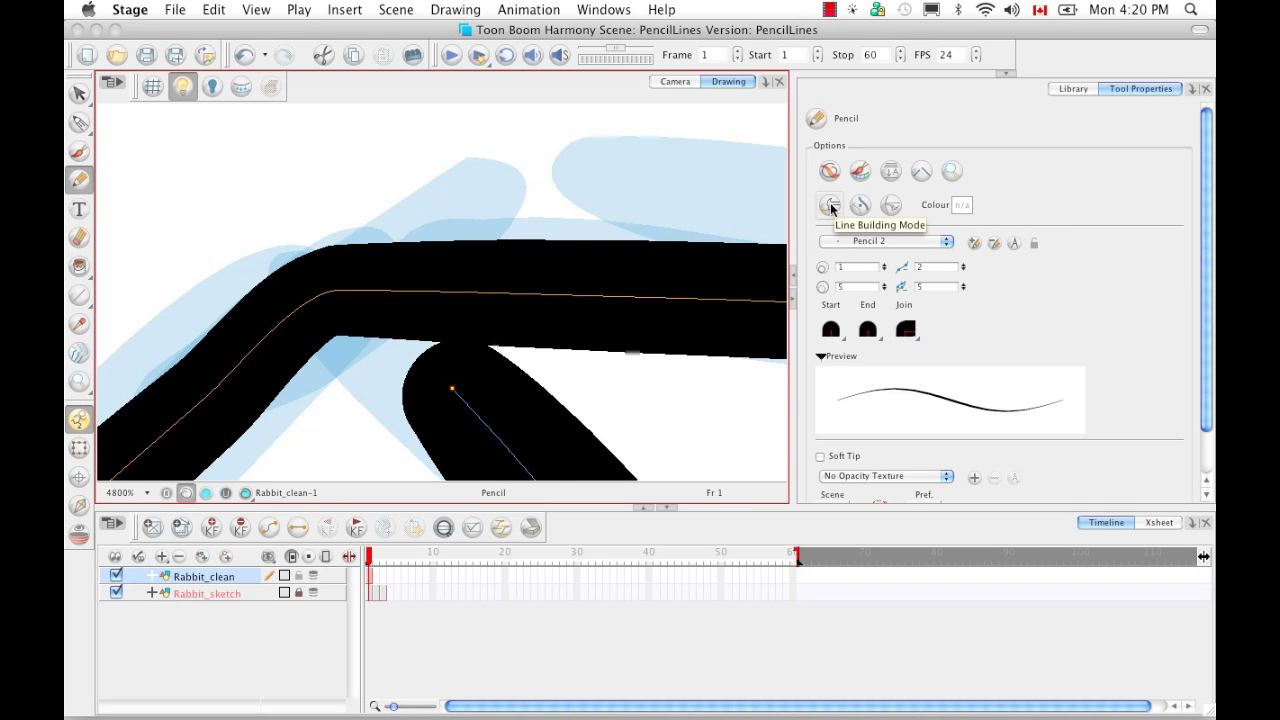
left_click(80, 123)
left_click(205, 152)
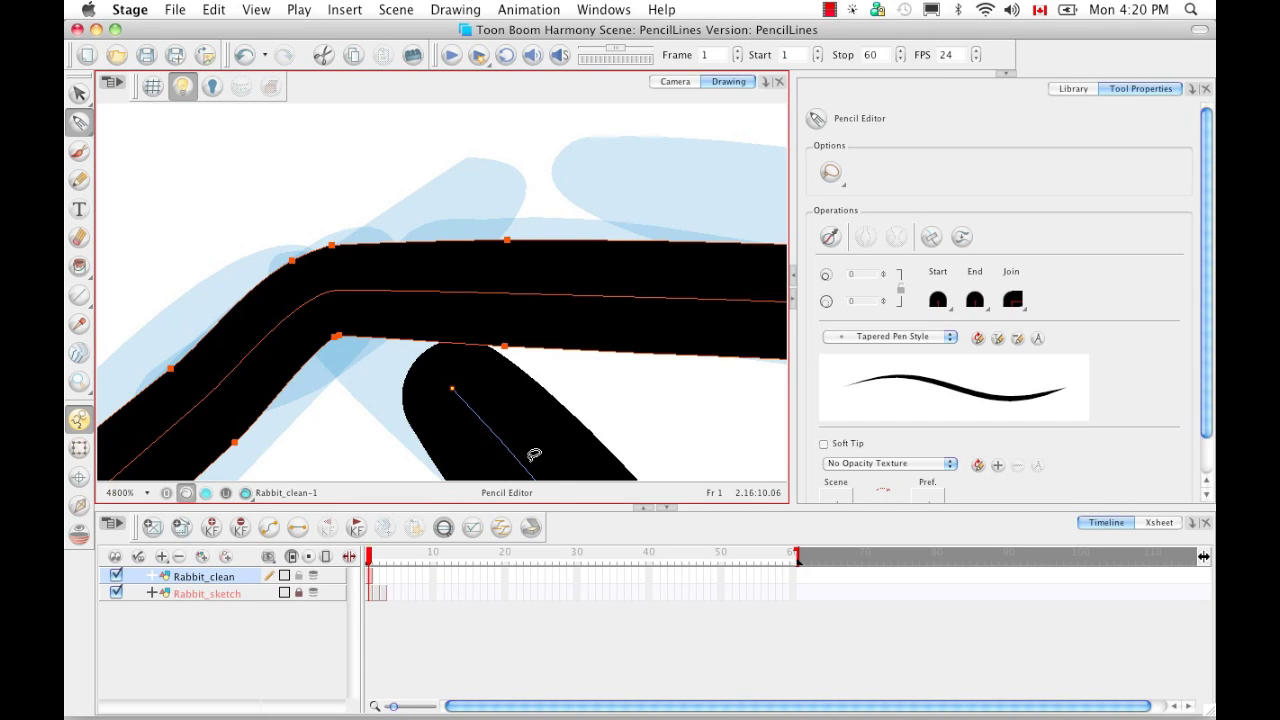
Examine the merged ear line at a wider view, locate the Reverse Pencil Thickness operation, and deselect the line.
key("super+minus")
key("super+minus")
key("super+minus")
key("super+minus")
key("super+minus")
key("super+minus")
key("super+minus")
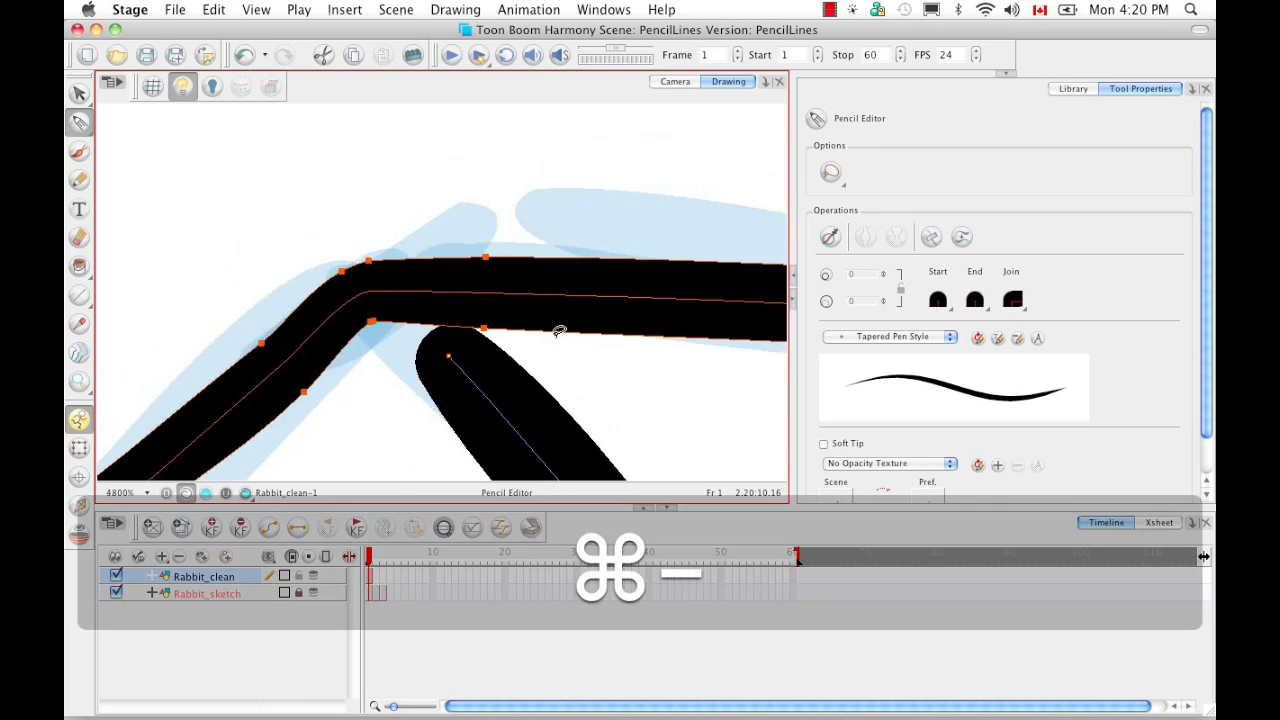
key("space")
left_click_drag(591, 351, 669, 277)
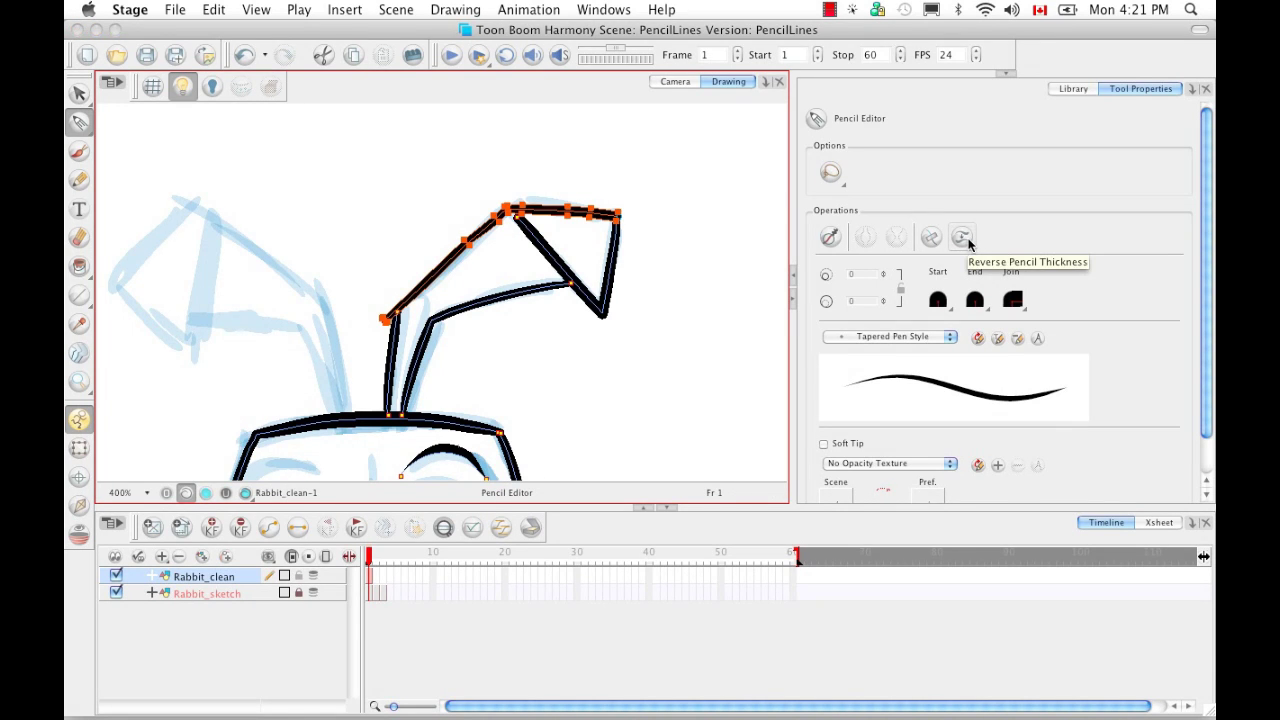
left_click(604, 376)
Choose the Pencil tool with the Pencil 1 preset for drawing the missing eyebrow on the rabbit's face.
key("space")
mouse_move(600, 394)
left_mouse_down()
mouse_move(646, 284)
mouse_move(632, 322)
mouse_move(631, 271)
mouse_move(583, 394)
mouse_move(617, 440)
left_mouse_up()
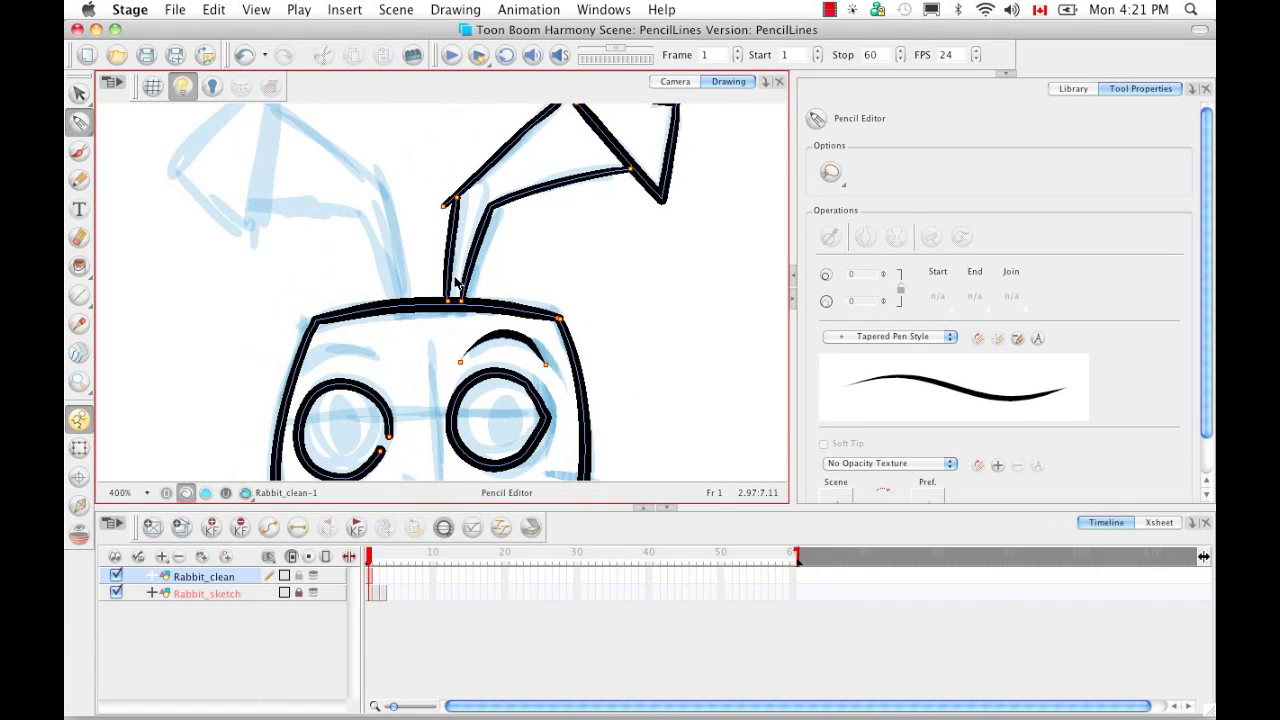
key("super+equal")
key("super+equal")
key("space")
left_click_drag(609, 349, 668, 320)
key("alt+super")
left_click_drag(674, 376, 686, 314)
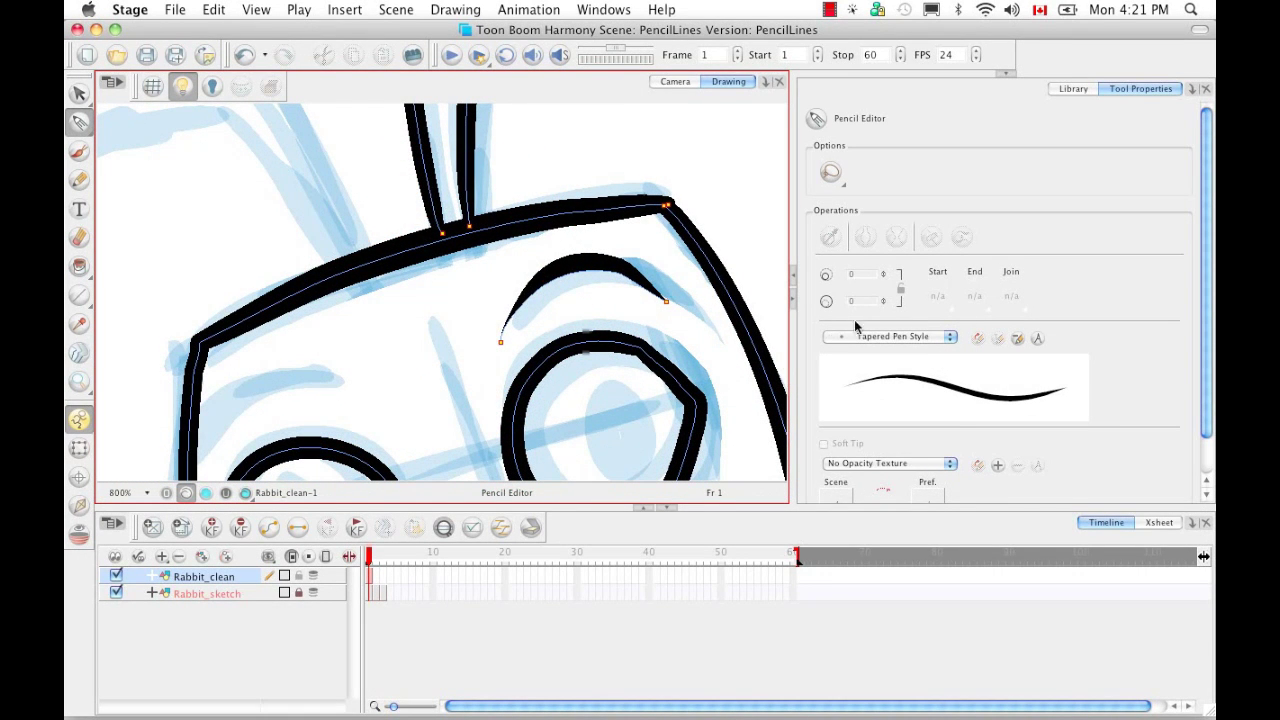
key("alt+slash")
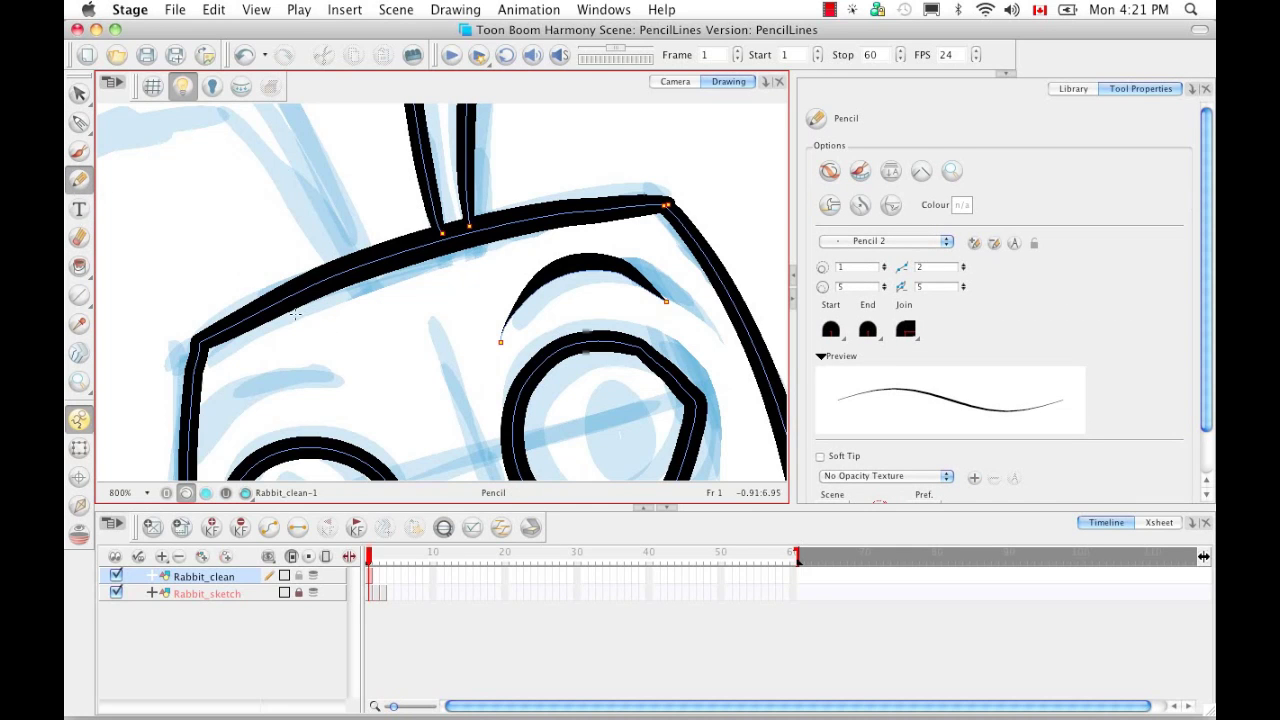
left_click(945, 242)
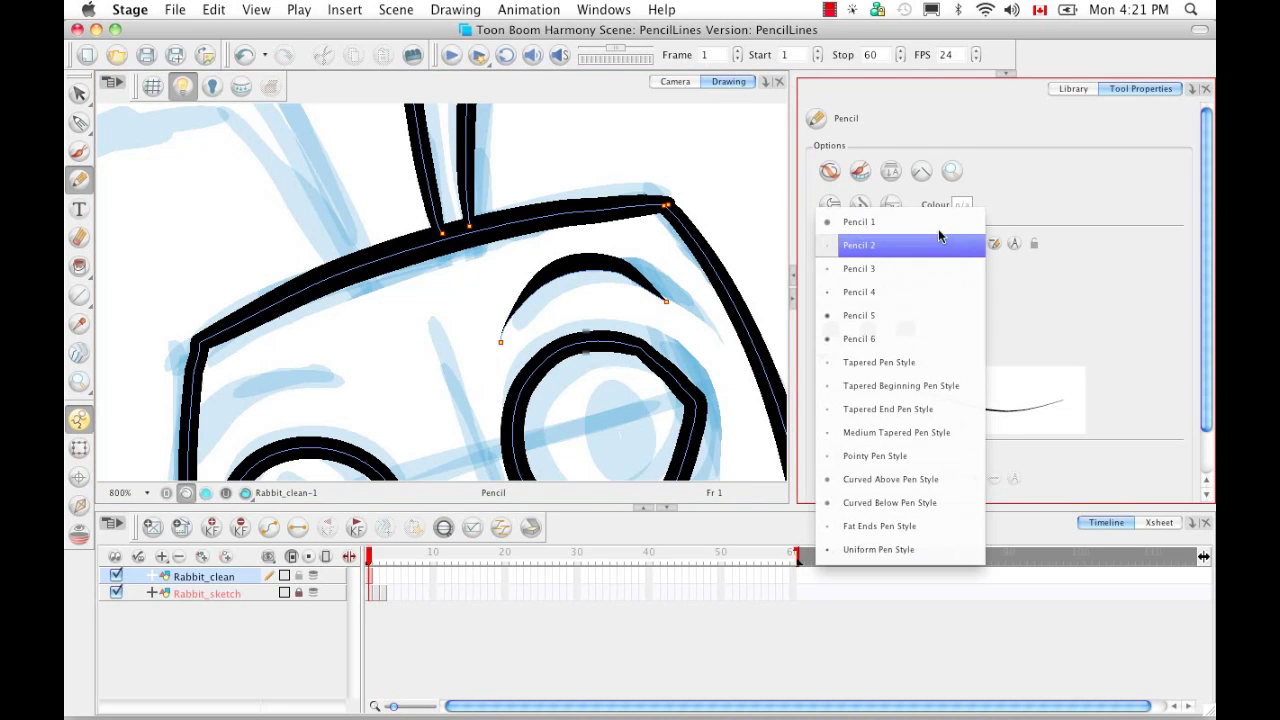
left_click(941, 223)
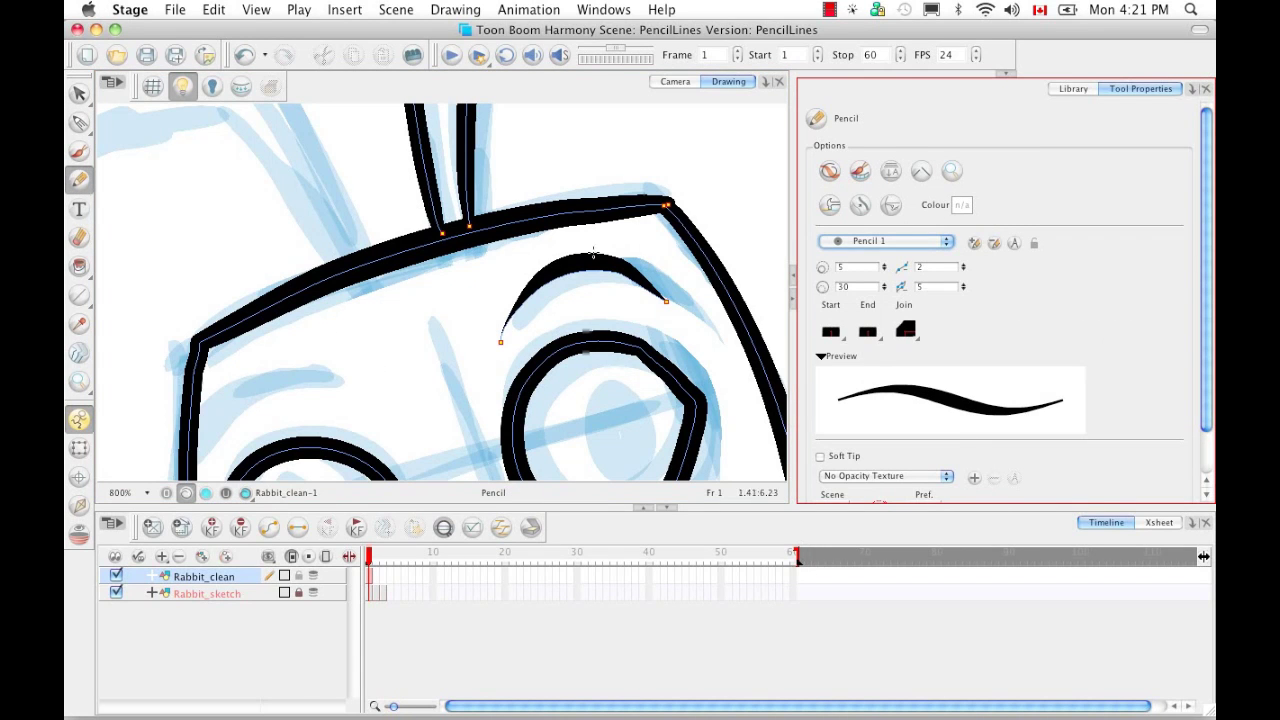
Set the pencil's start tip, end tip and join to round and draw a wavy eyebrow above the left eye.
mouse_move(387, 346)
left_mouse_down()
mouse_move(230, 378)
mouse_move(220, 435)
left_mouse_up()
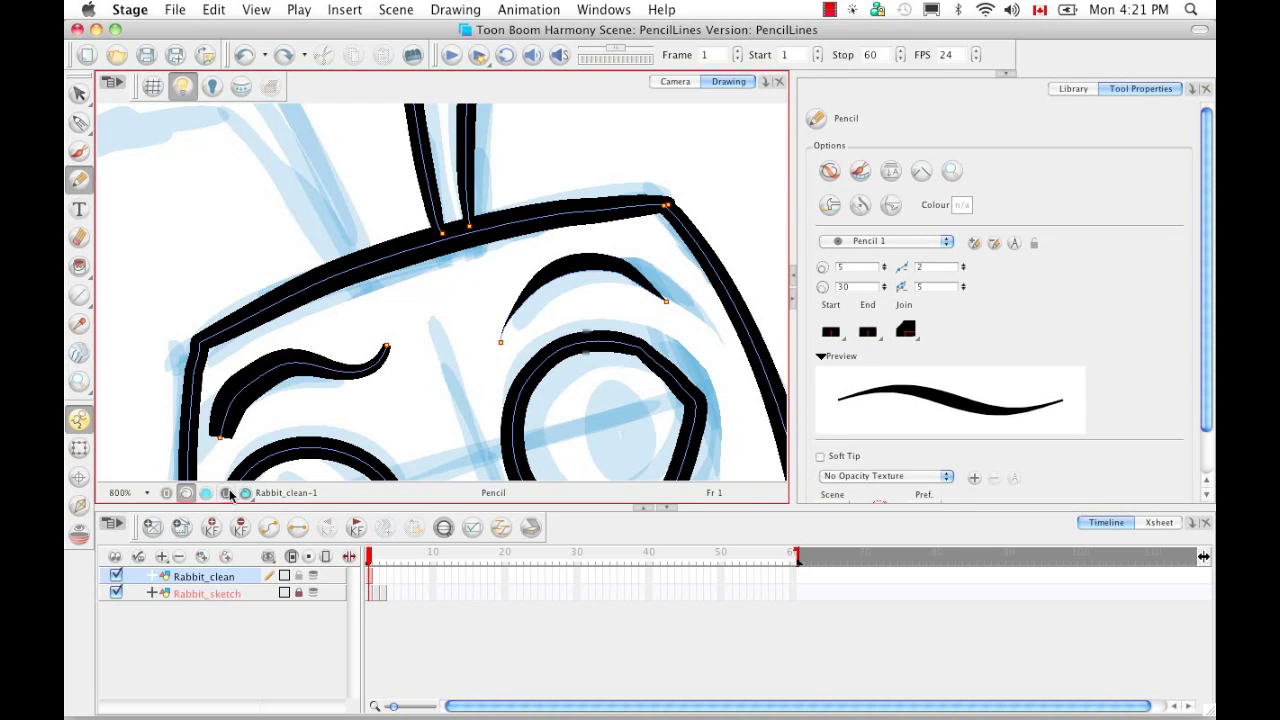
key("super+z")
left_click(867, 331)
left_click(895, 357)
left_click(832, 333)
left_click(857, 357)
left_click(906, 330)
left_click(872, 362)
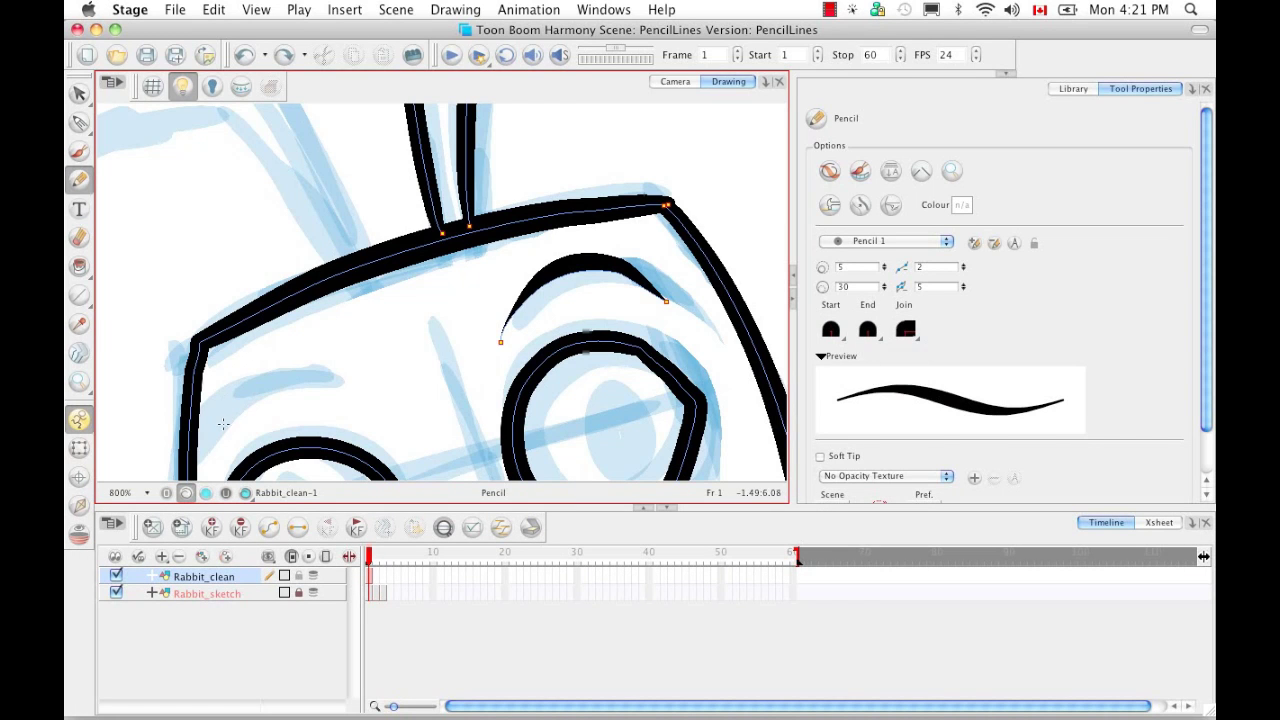
mouse_move(388, 328)
left_mouse_down()
mouse_move(348, 366)
mouse_move(276, 362)
mouse_move(238, 381)
mouse_move(217, 412)
left_mouse_up()
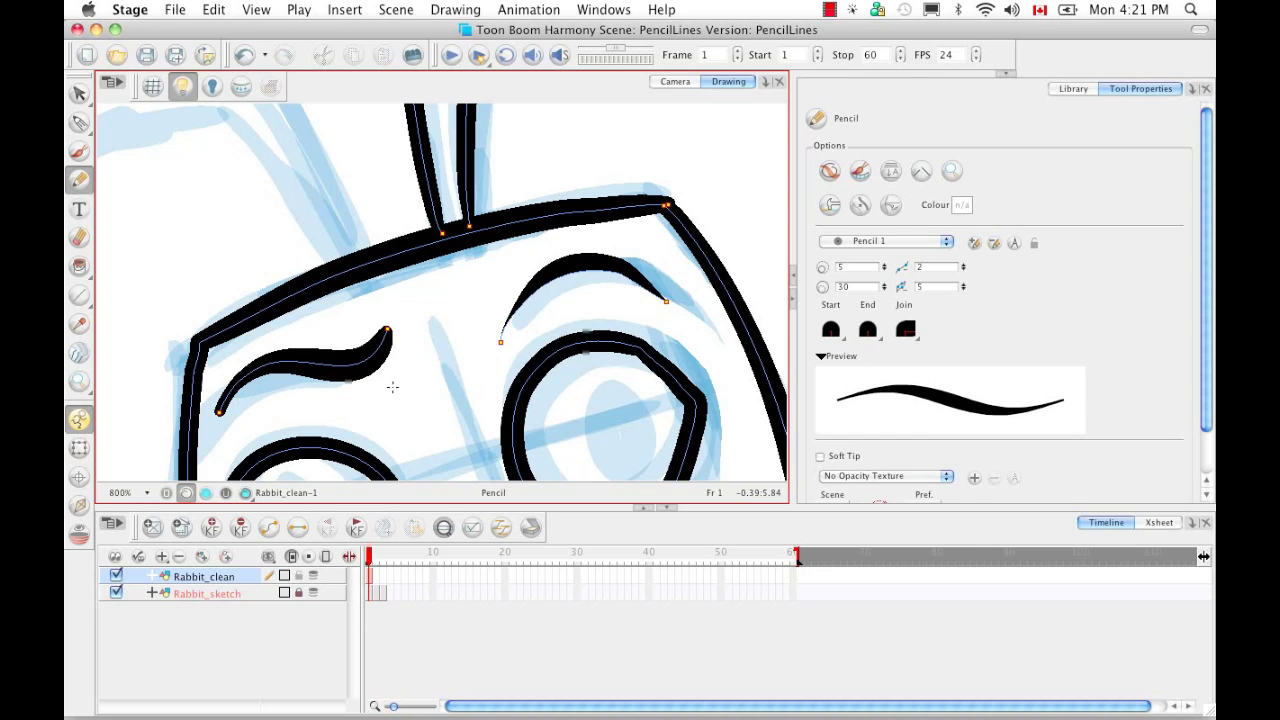
Select the left eyebrow with the Pencil Editor, reverse its pencil thickness and reverse it back again.
left_click_drag(79, 122, 150, 149)
left_click(322, 376)
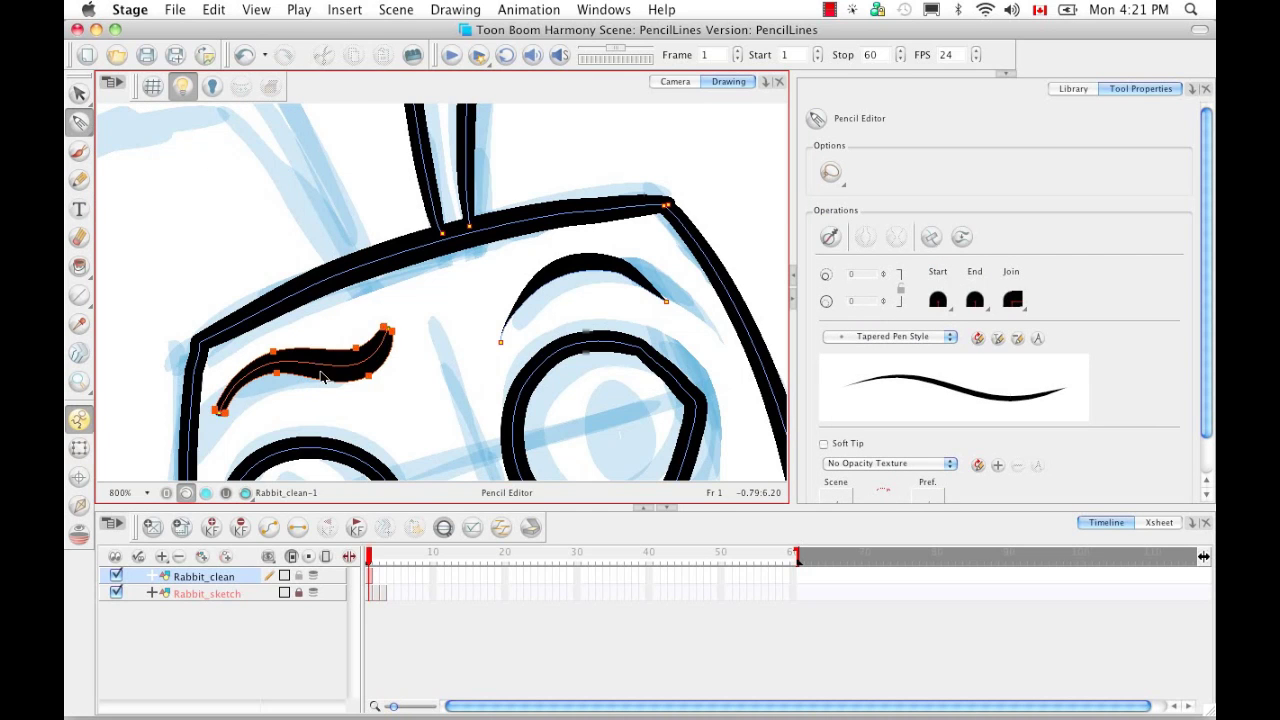
left_click(962, 238)
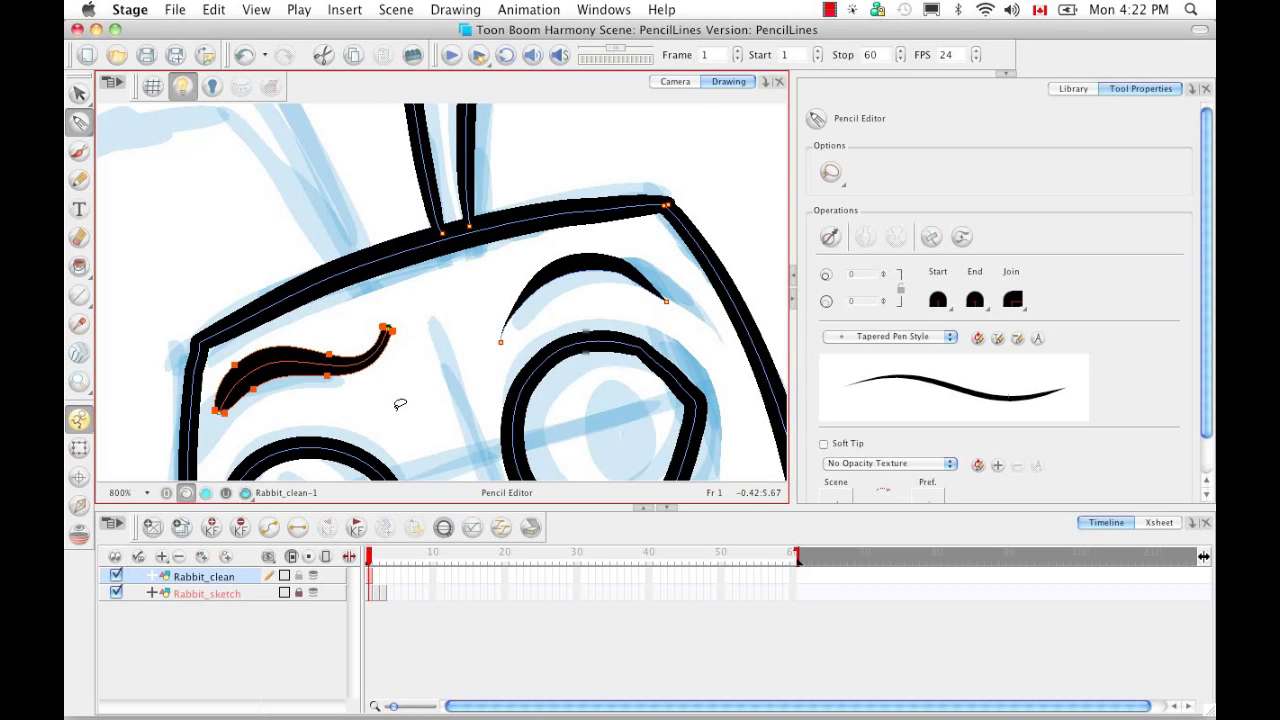
left_click(961, 237)
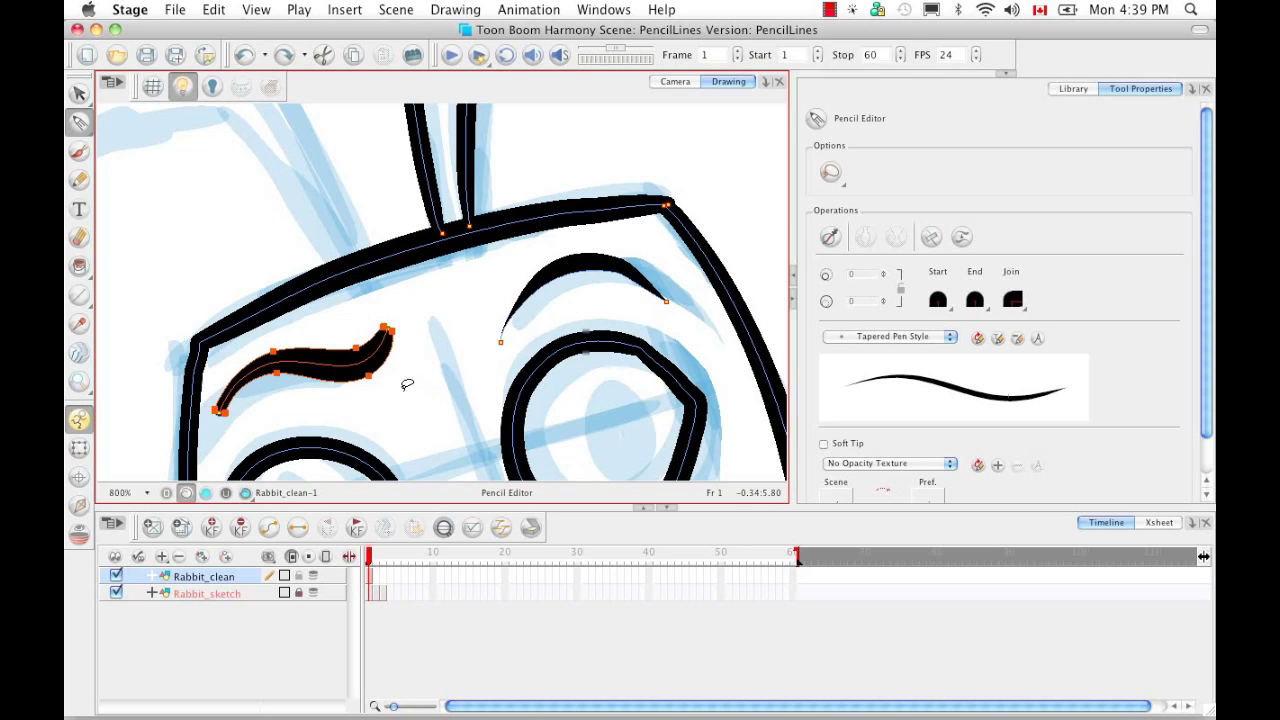
Select the thickness points at the left eyebrow's widest part and set their thickness to 20.4 on both sides.
mouse_move(392, 394)
left_mouse_down()
mouse_move(355, 389)
mouse_move(384, 399)
left_mouse_up()
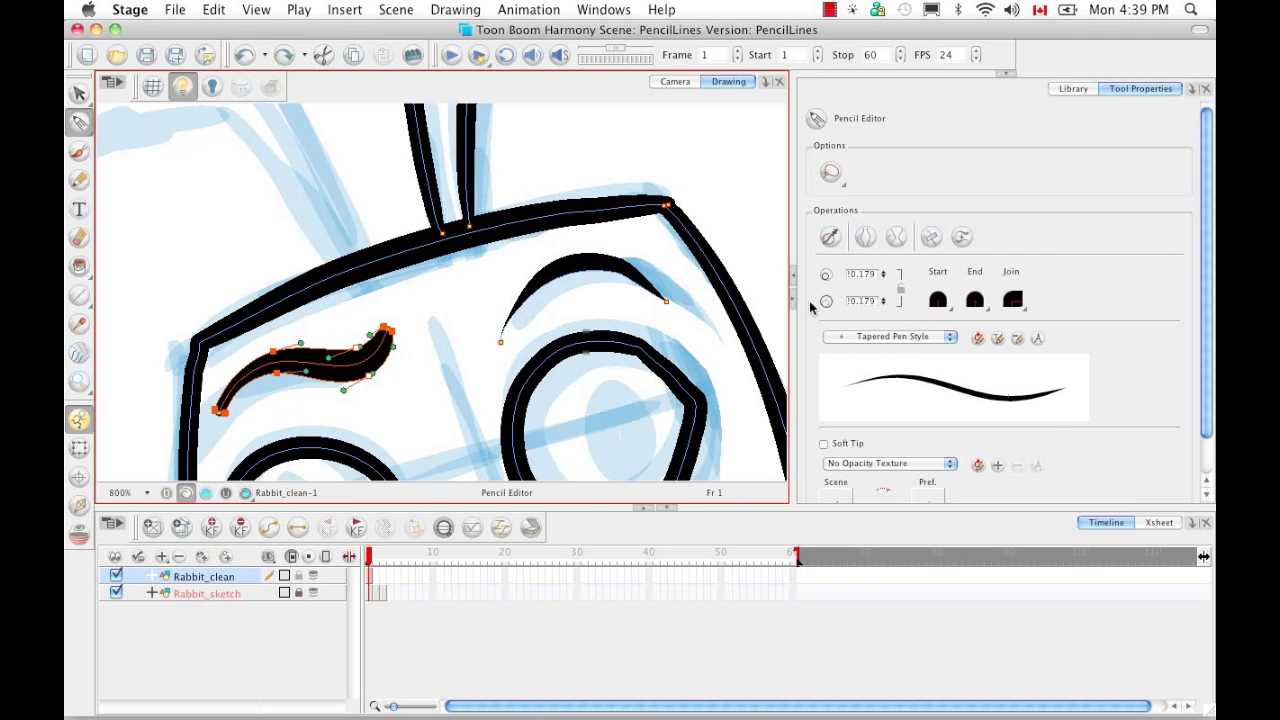
left_click(900, 290)
left_click(900, 291)
mouse_move(884, 281)
left_mouse_down()
mouse_move(886, 262)
mouse_move(883, 280)
left_mouse_up()
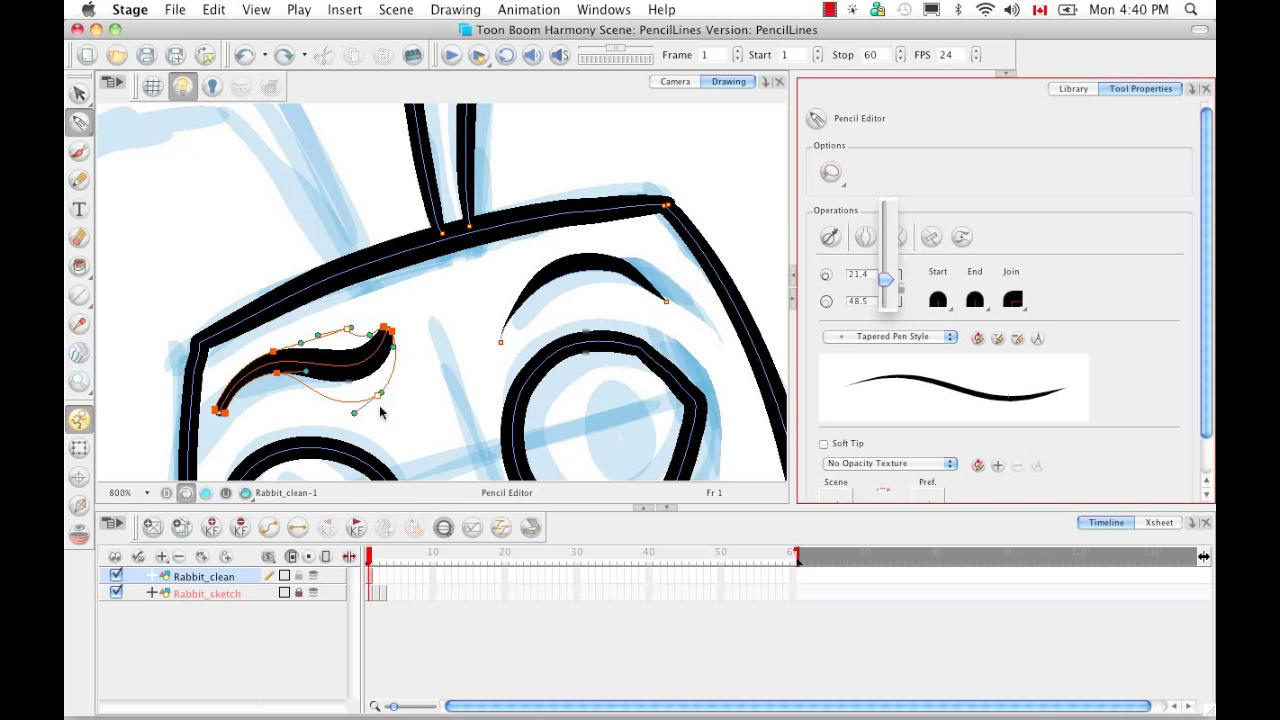
left_click(839, 290)
mouse_move(884, 309)
left_mouse_down()
mouse_move(881, 330)
mouse_move(910, 318)
mouse_move(884, 318)
mouse_move(884, 289)
mouse_move(886, 309)
left_mouse_up()
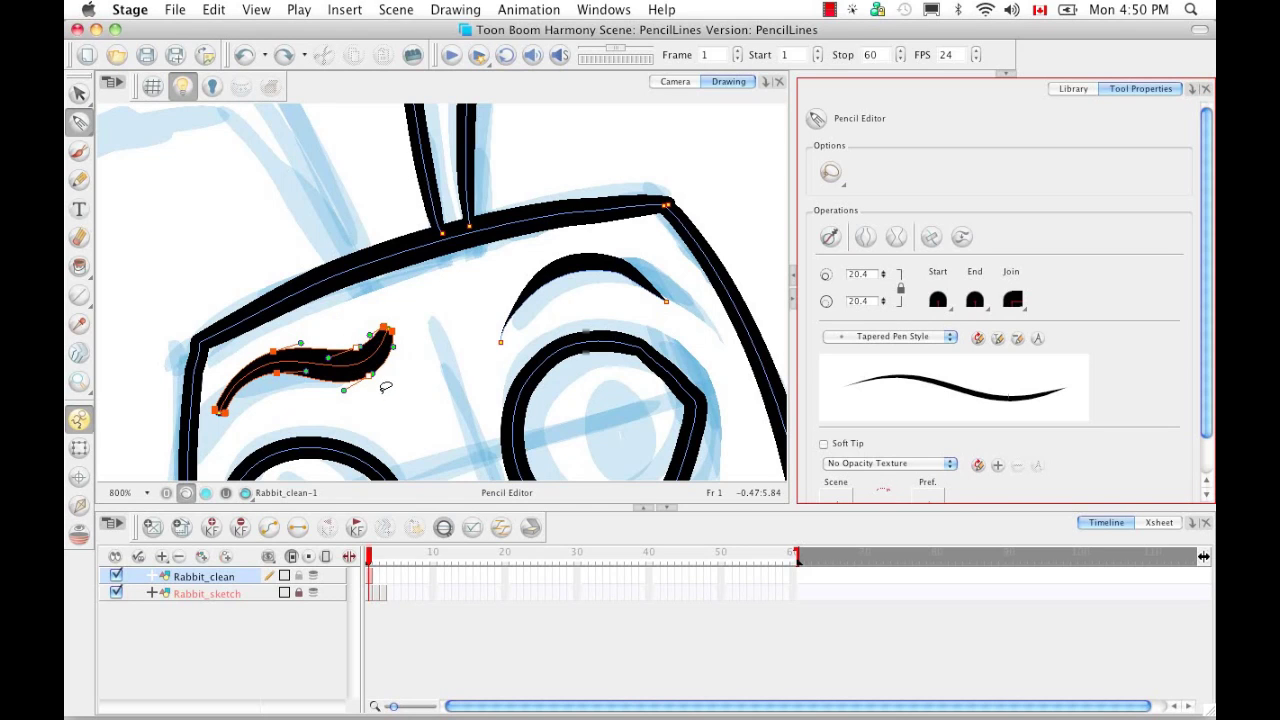
left_click(412, 504)
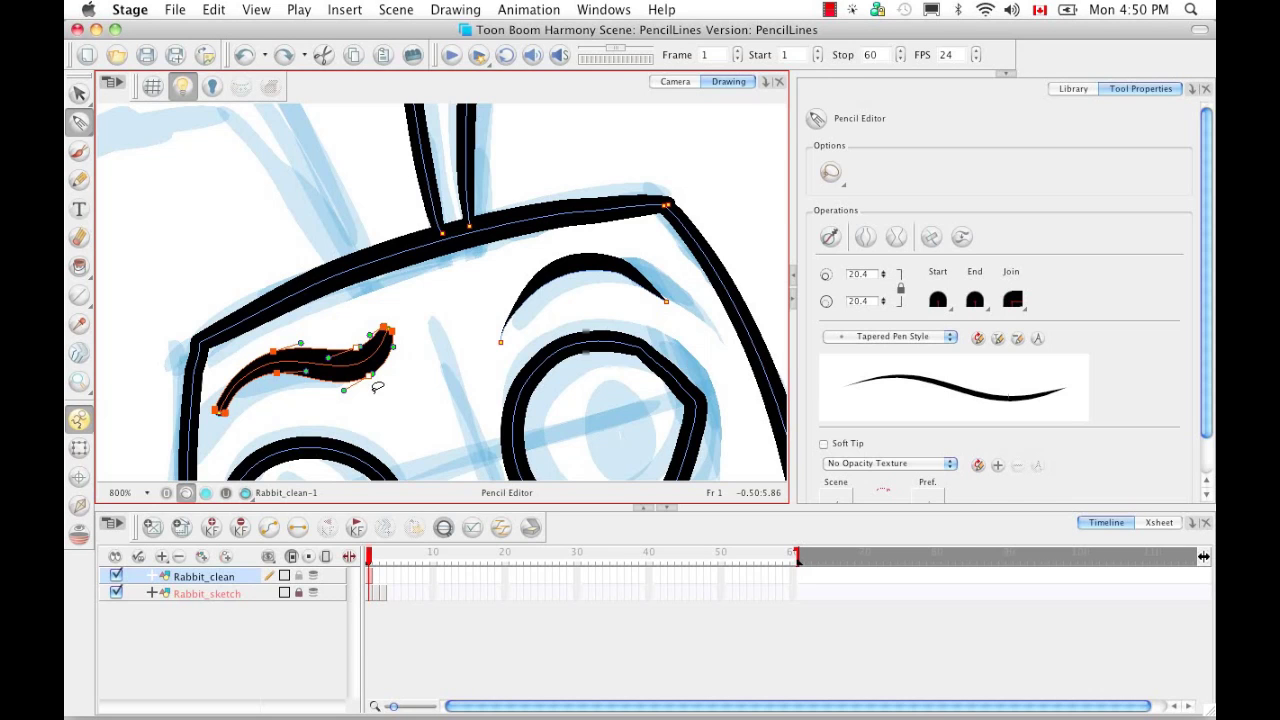
Change the left eyebrow's start and end tips to flat and inspect them with the pencil centre lines hidden.
mouse_move(377, 387)
left_mouse_down()
mouse_move(378, 400)
mouse_move(377, 388)
left_mouse_up()
left_click(384, 327)
left_click(946, 306)
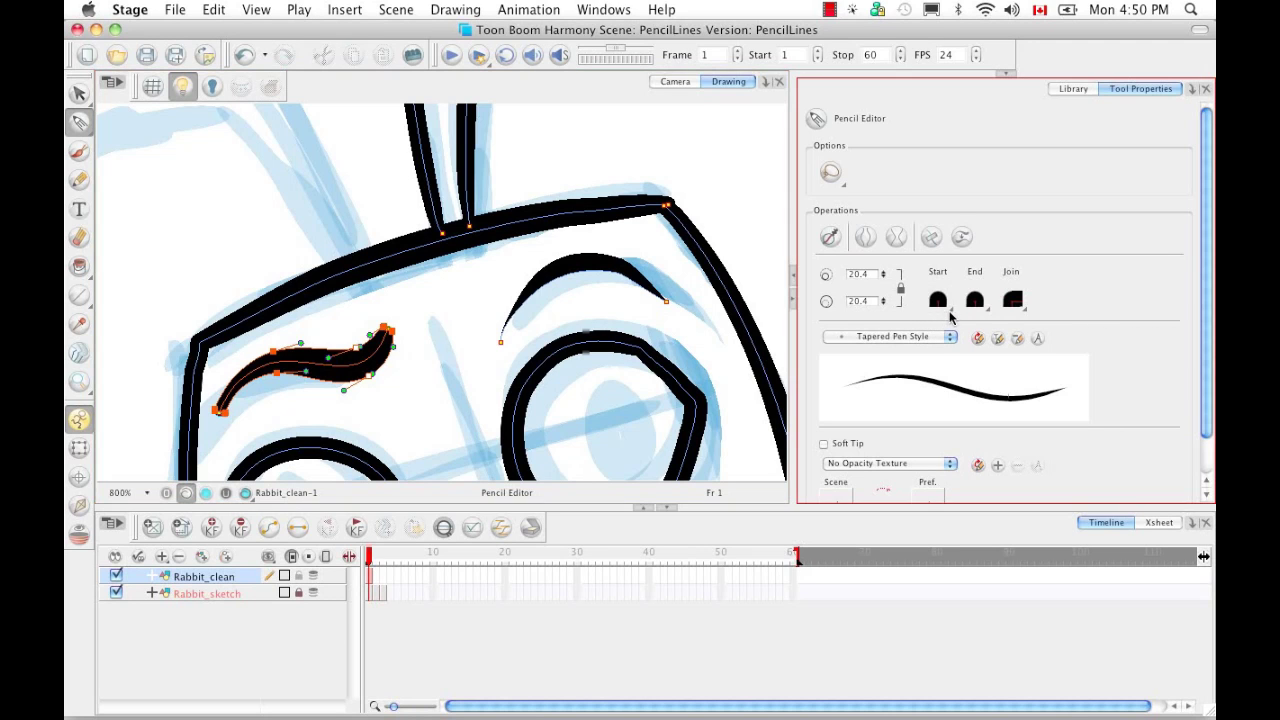
left_click(957, 346)
left_click(978, 304)
left_click(995, 350)
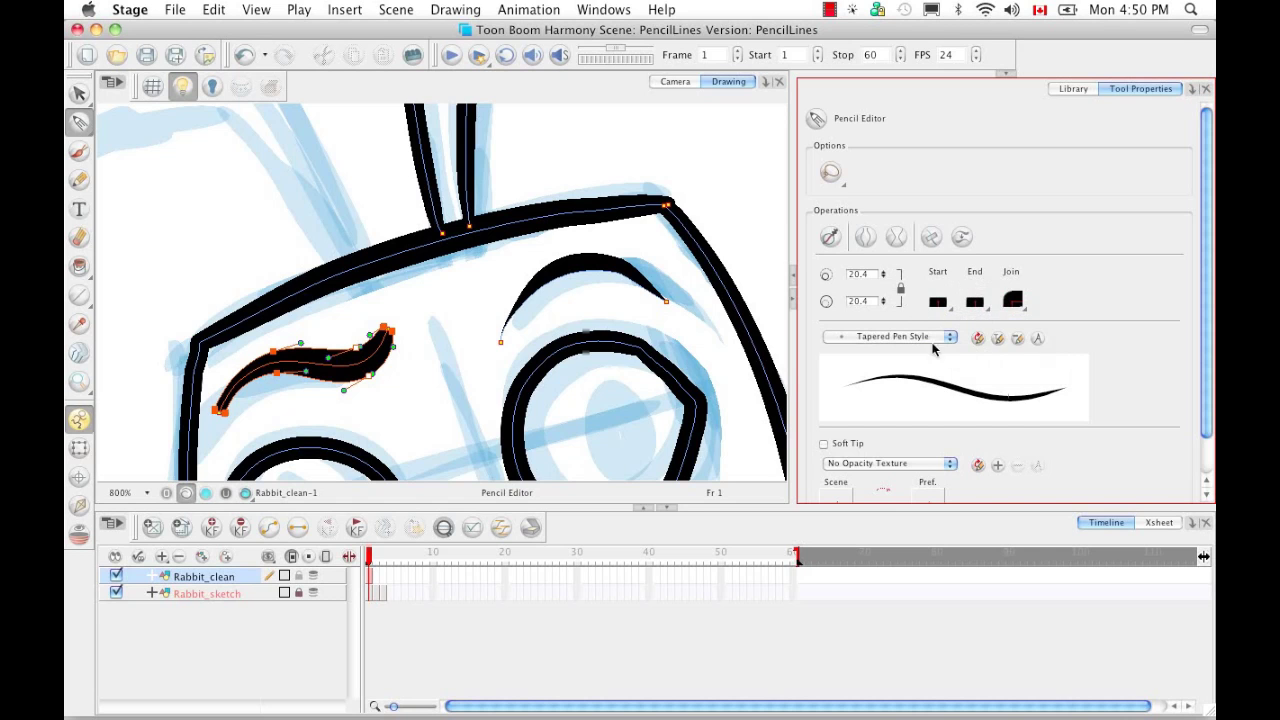
left_click(398, 392)
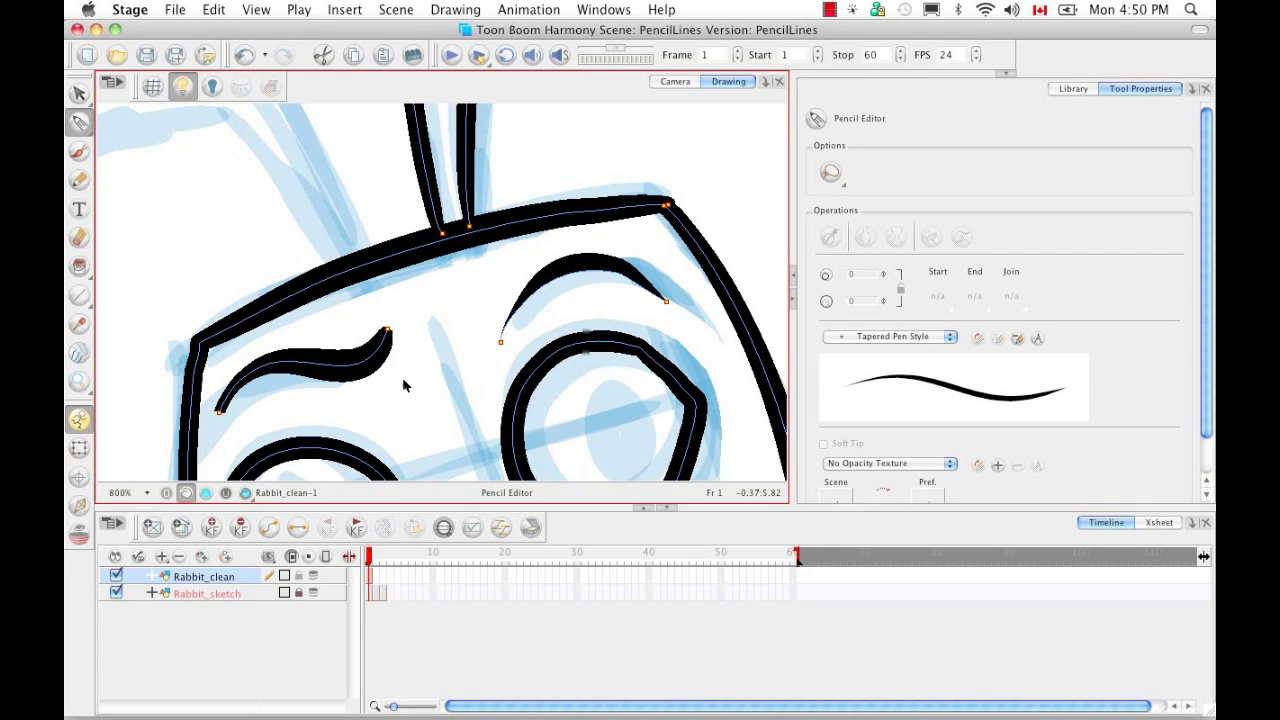
key("d")
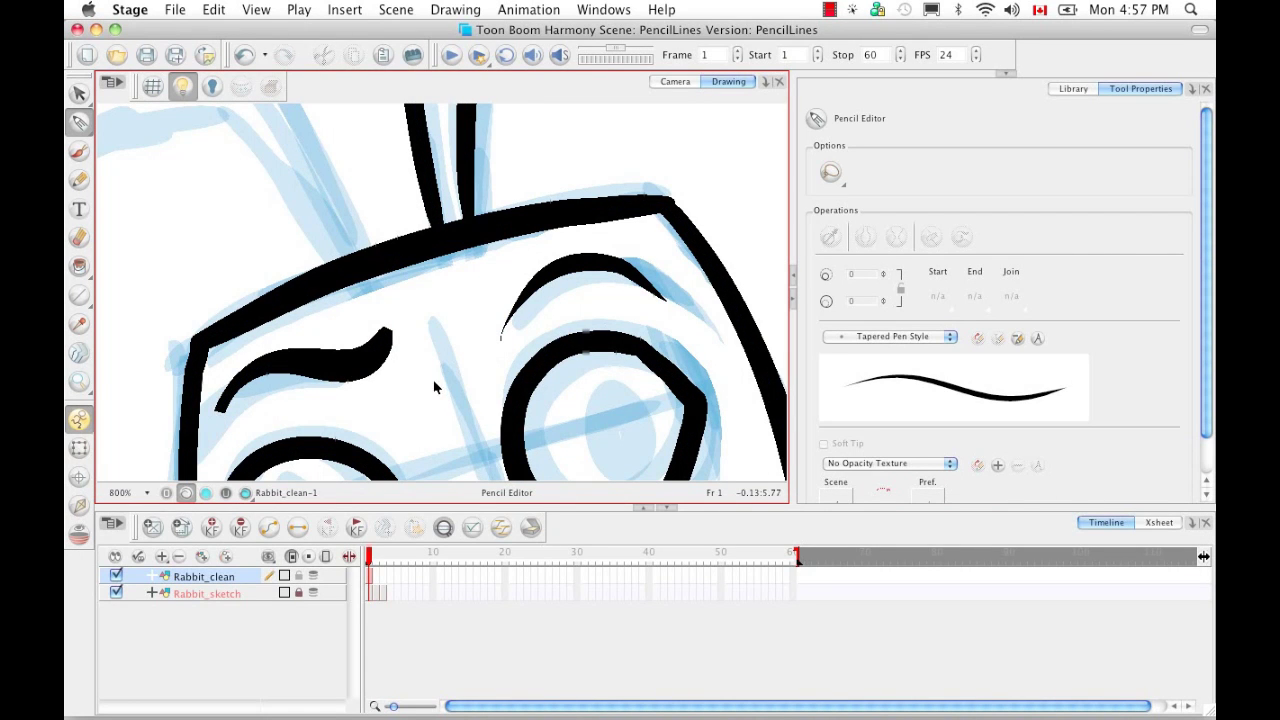
key("d")
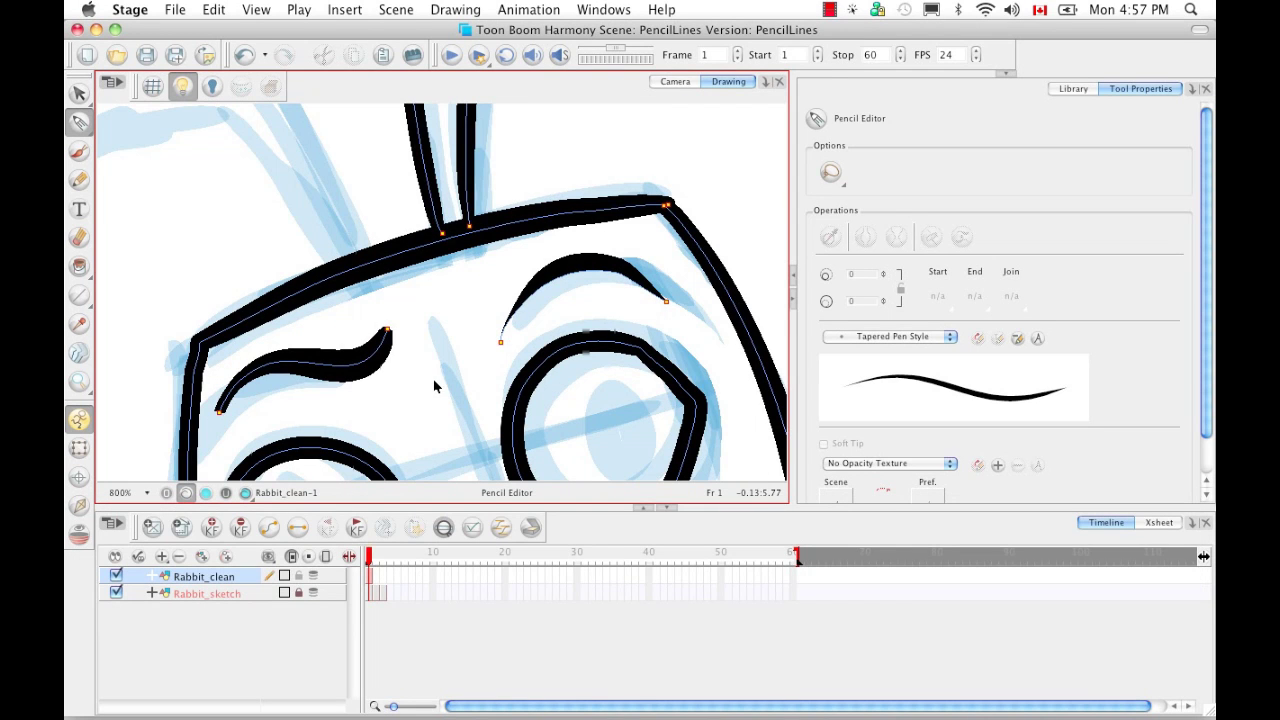
Try the Uniform Pen Style template on the left eyebrow and undo it.
left_click(364, 370)
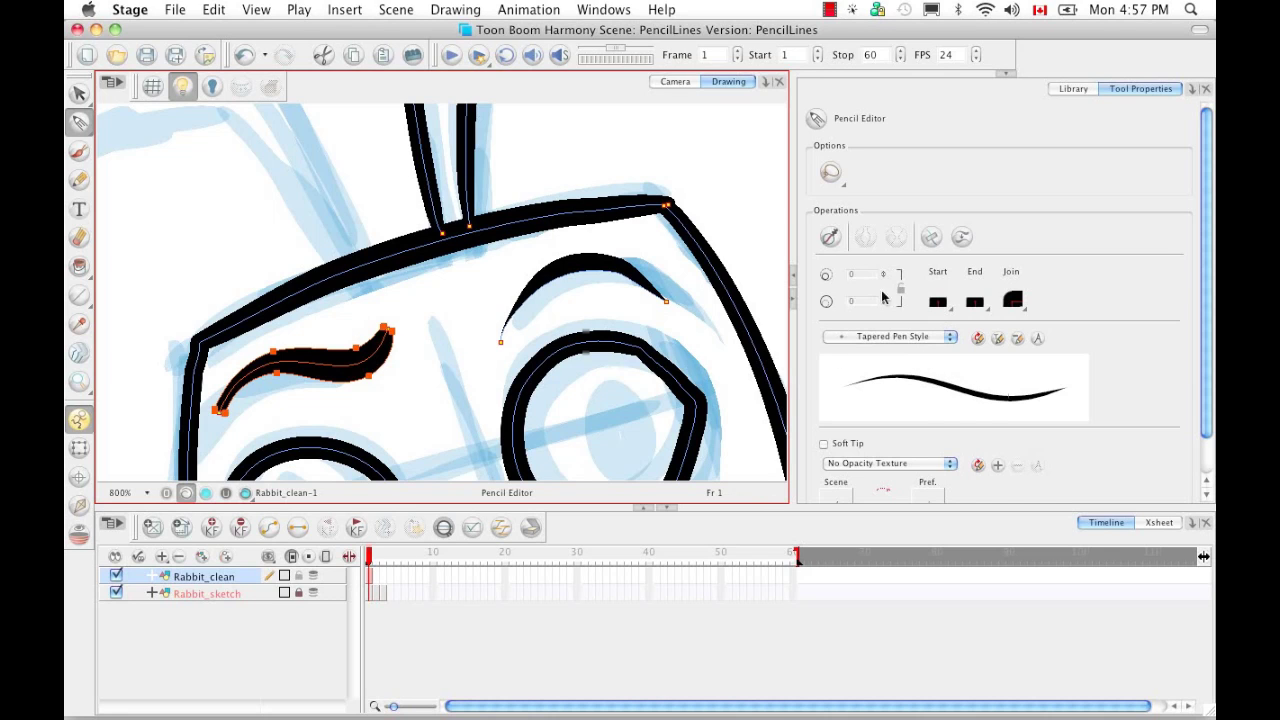
left_click(952, 346)
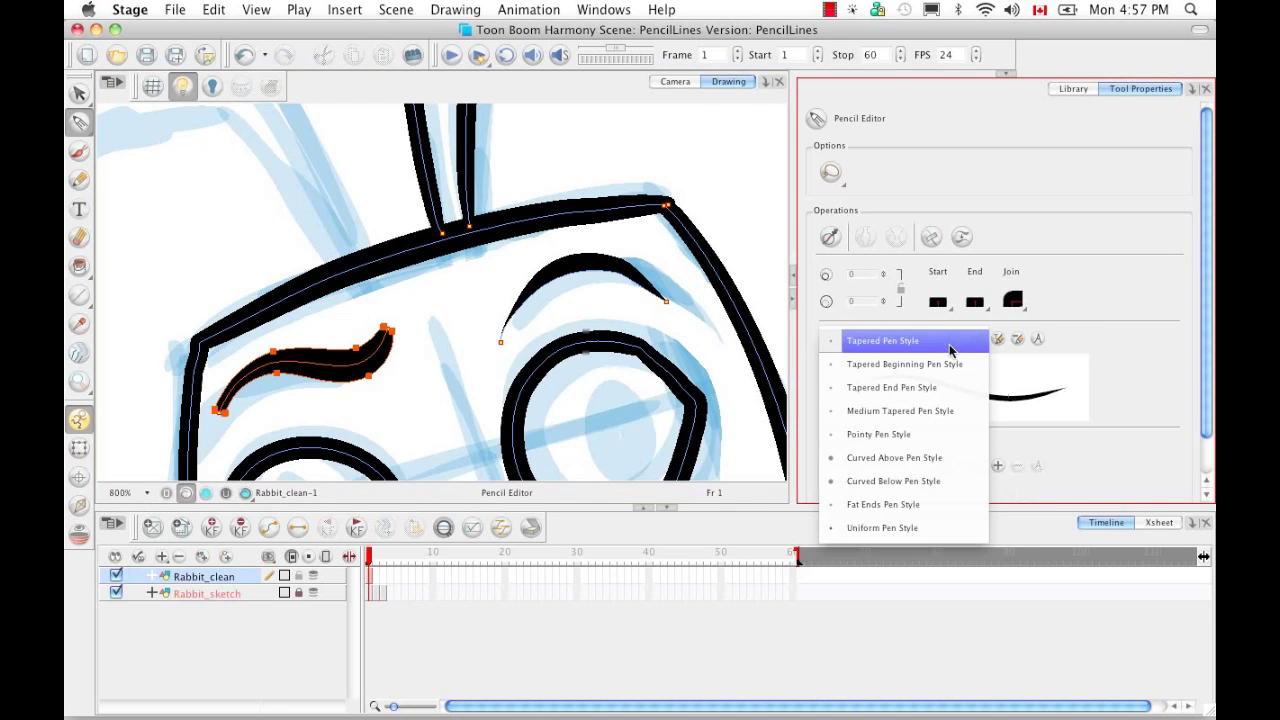
left_click(954, 528)
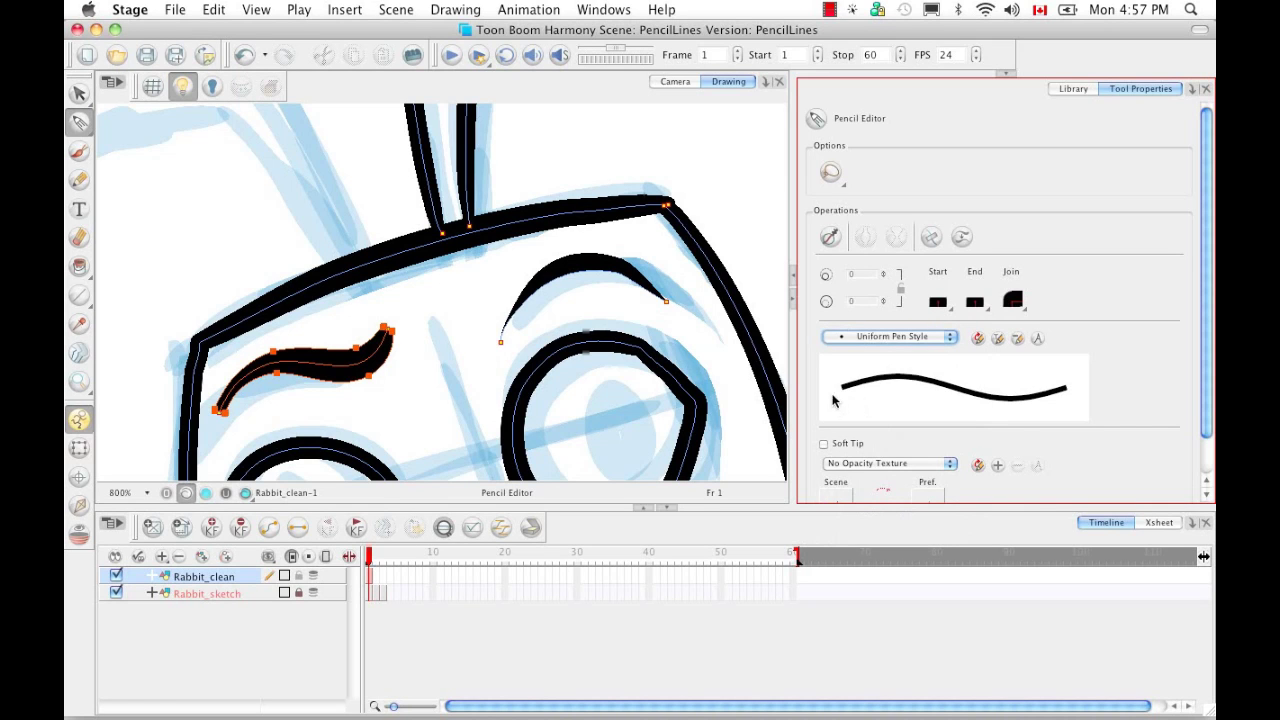
left_click(979, 341)
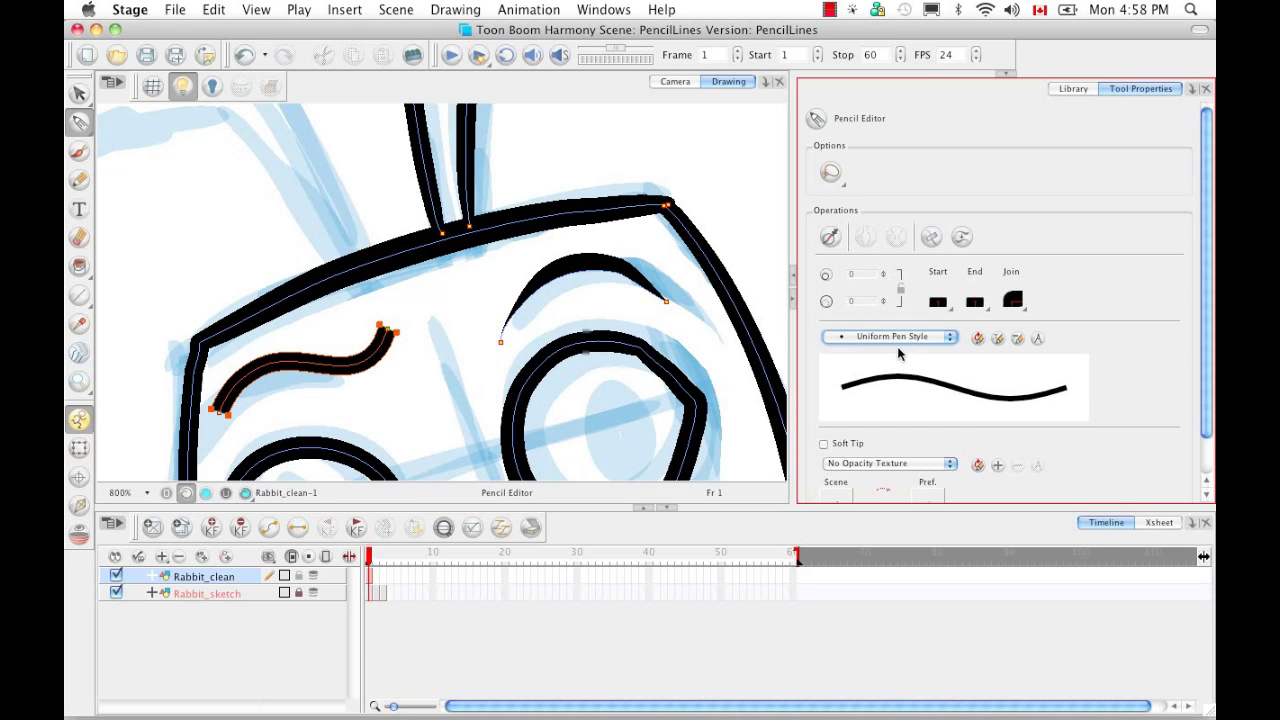
key("super+z")
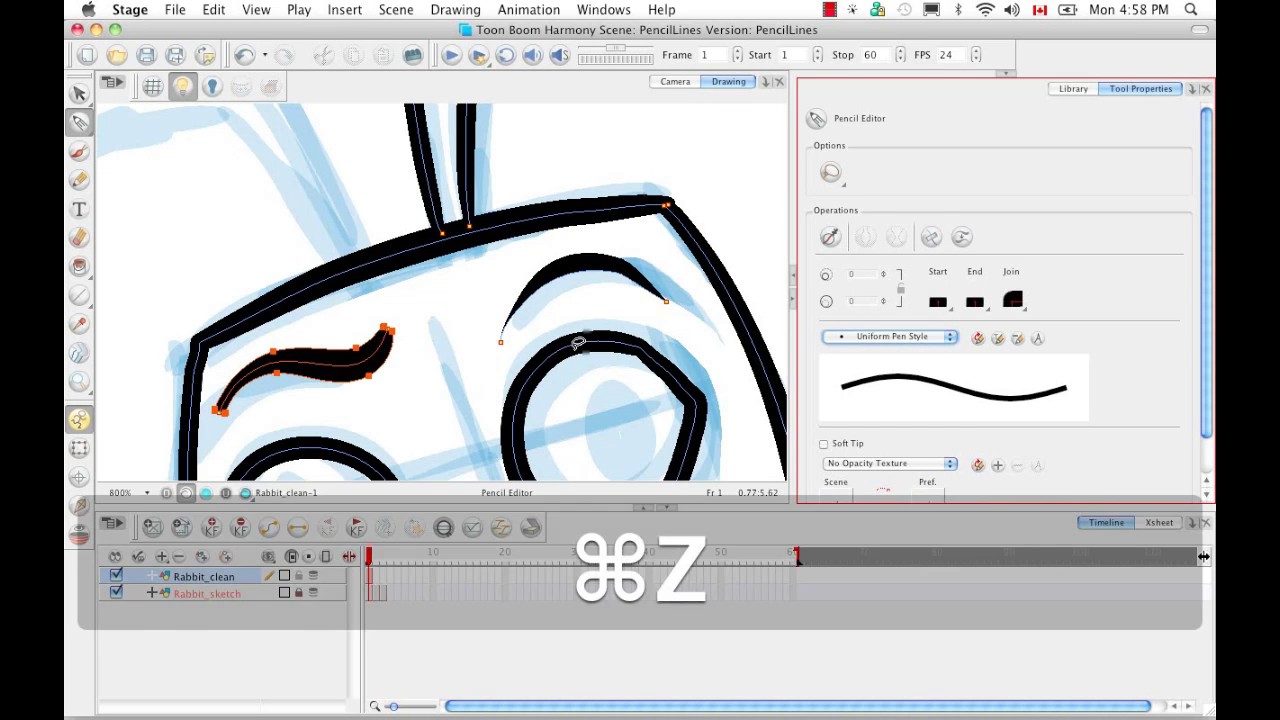
Draw a short diagonal pencil stroke above the head and add three pairs of thickness points along it with the Pencil Editor.
left_click(80, 180)
left_click_drag(214, 234, 303, 198)
mouse_move(80, 122)
left_mouse_down()
mouse_move(110, 123)
mouse_move(135, 148)
left_mouse_up()
left_click(245, 207)
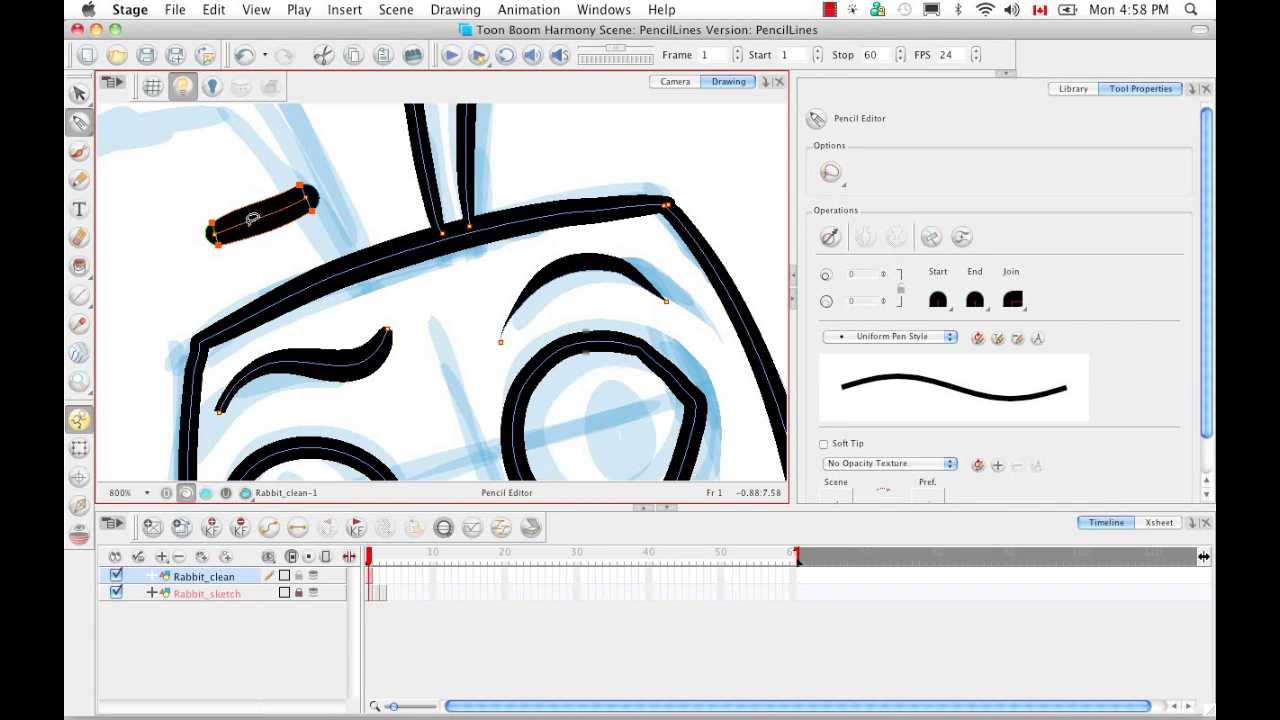
left_click(245, 223, "super")
left_click(268, 219, "super")
left_click(287, 209, "super")
Widen the short stroke at its first and third added thickness points to give it two bulges.
left_click(240, 208)
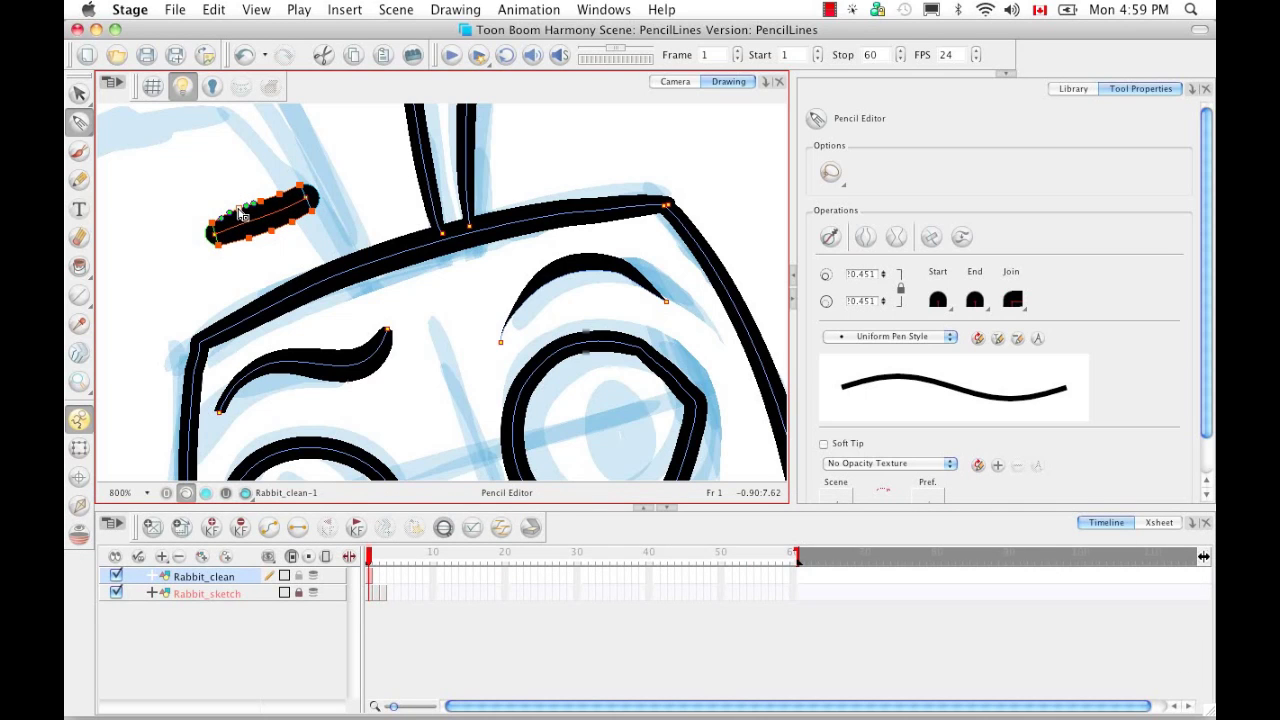
key("Up")
key("Up")
key("Up")
key("Up")
key("Up")
key("Up")
key("Up")
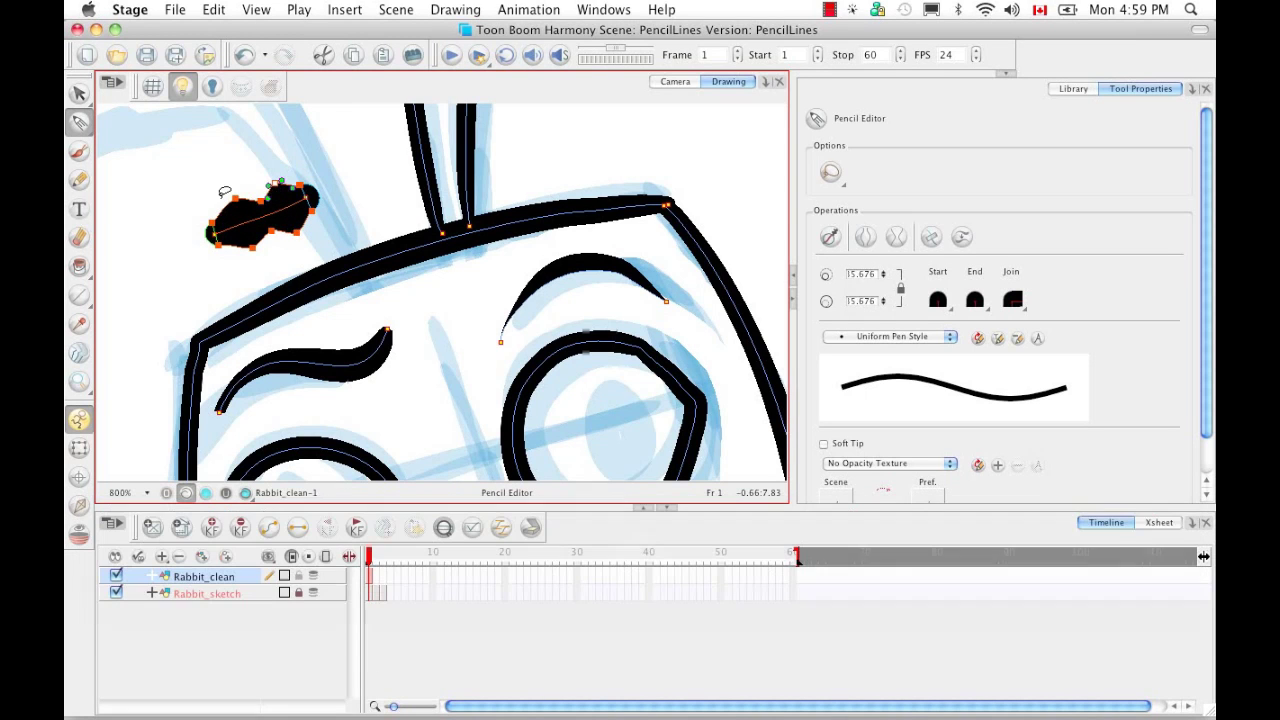
left_click(228, 198)
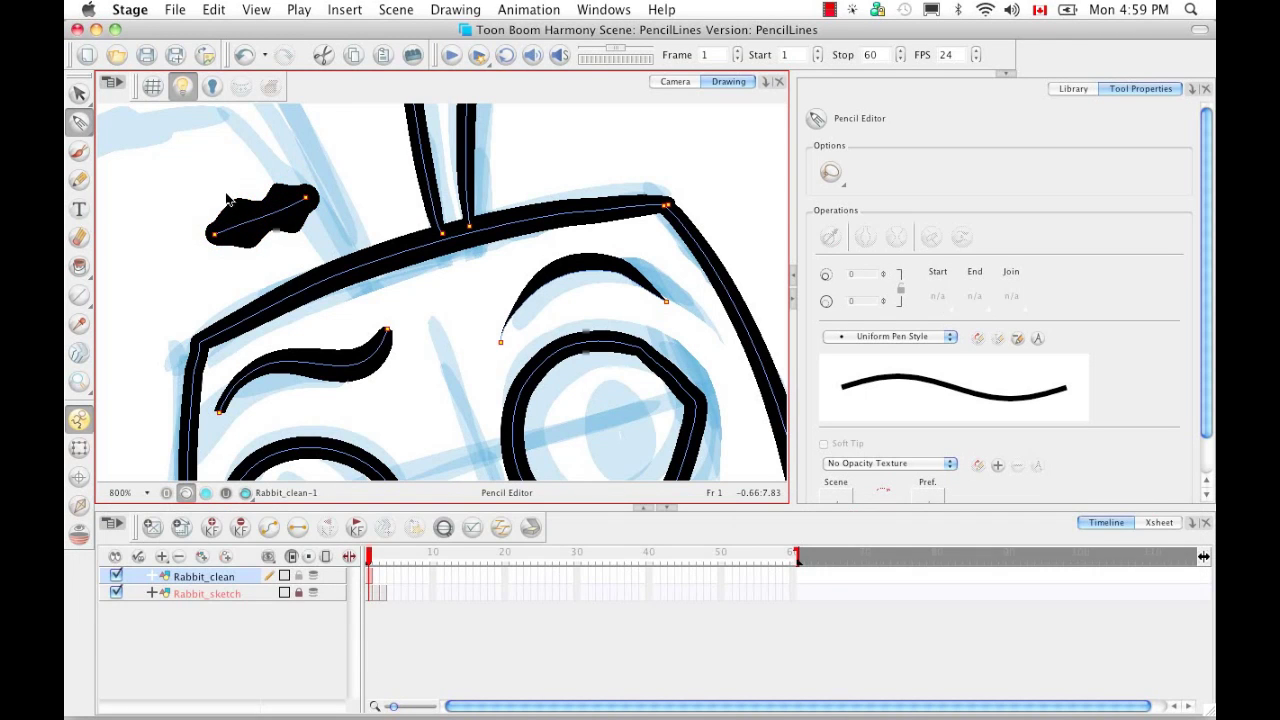
Create a pencil template from the bulging short stroke and rename it MyPencil02.
left_click(298, 206)
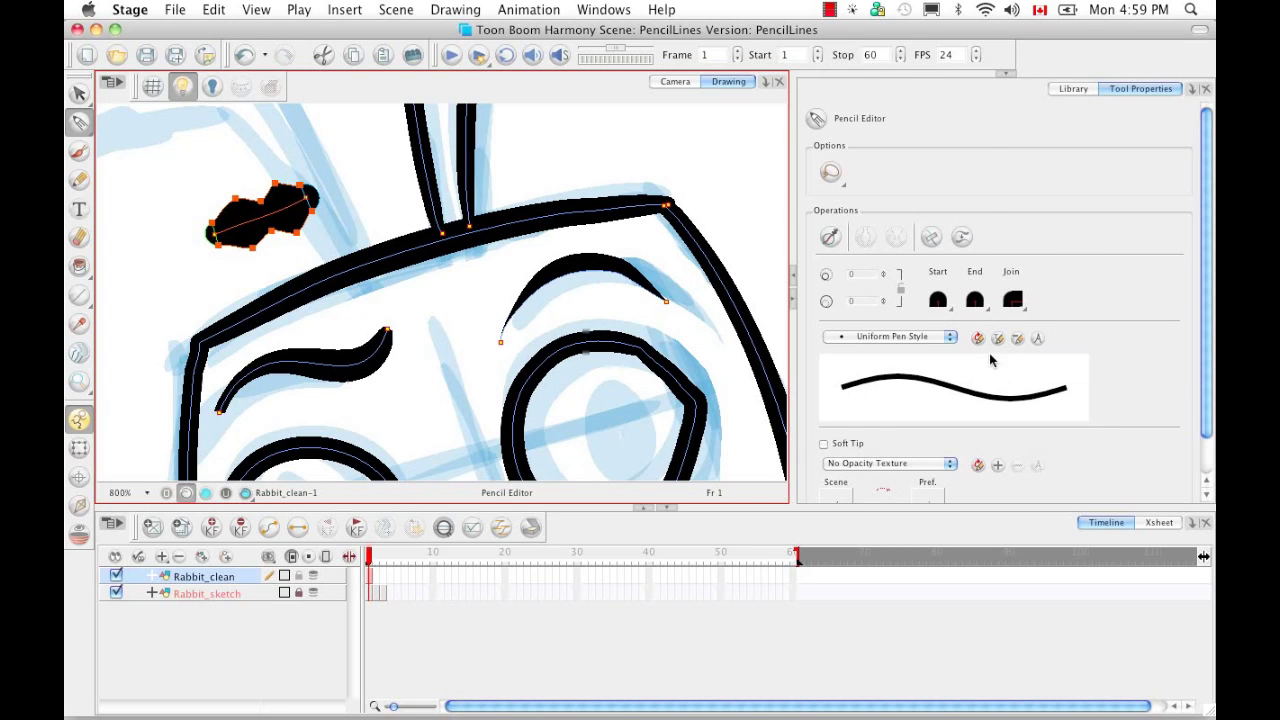
left_click(951, 338)
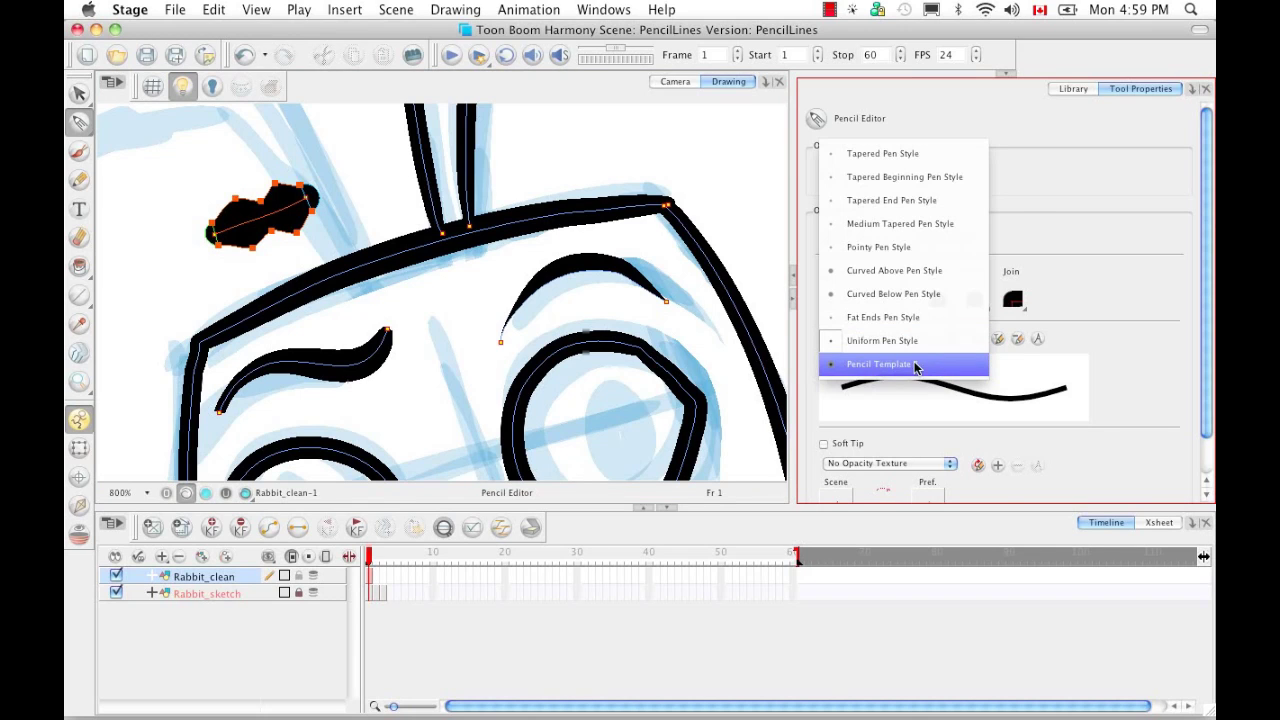
left_click(916, 366)
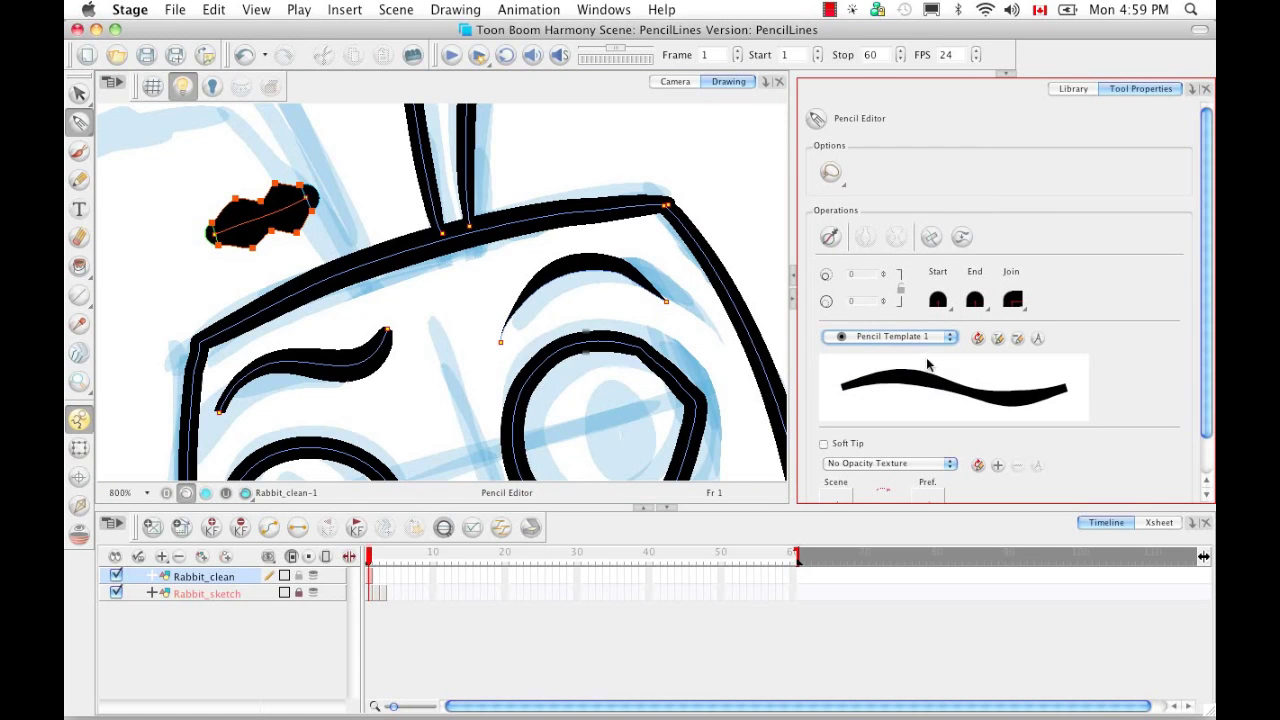
left_click(1037, 339)
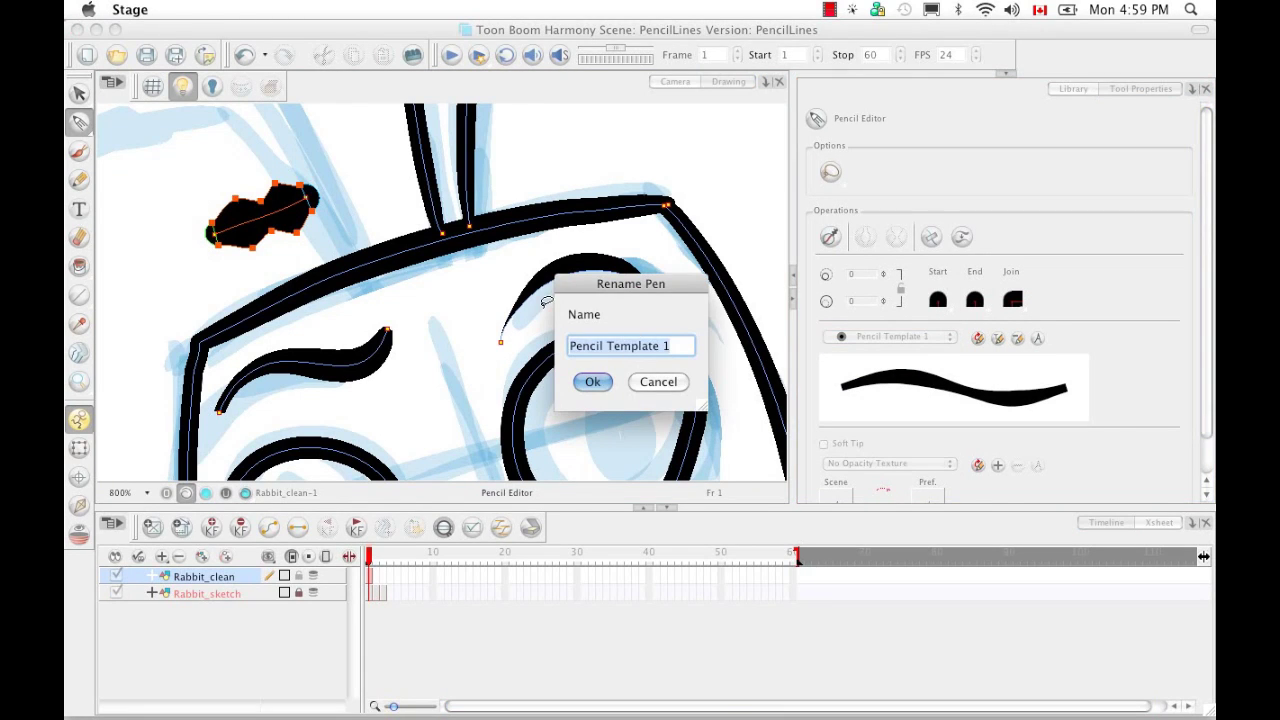
key("BackSpace")
type("MyPencil02")
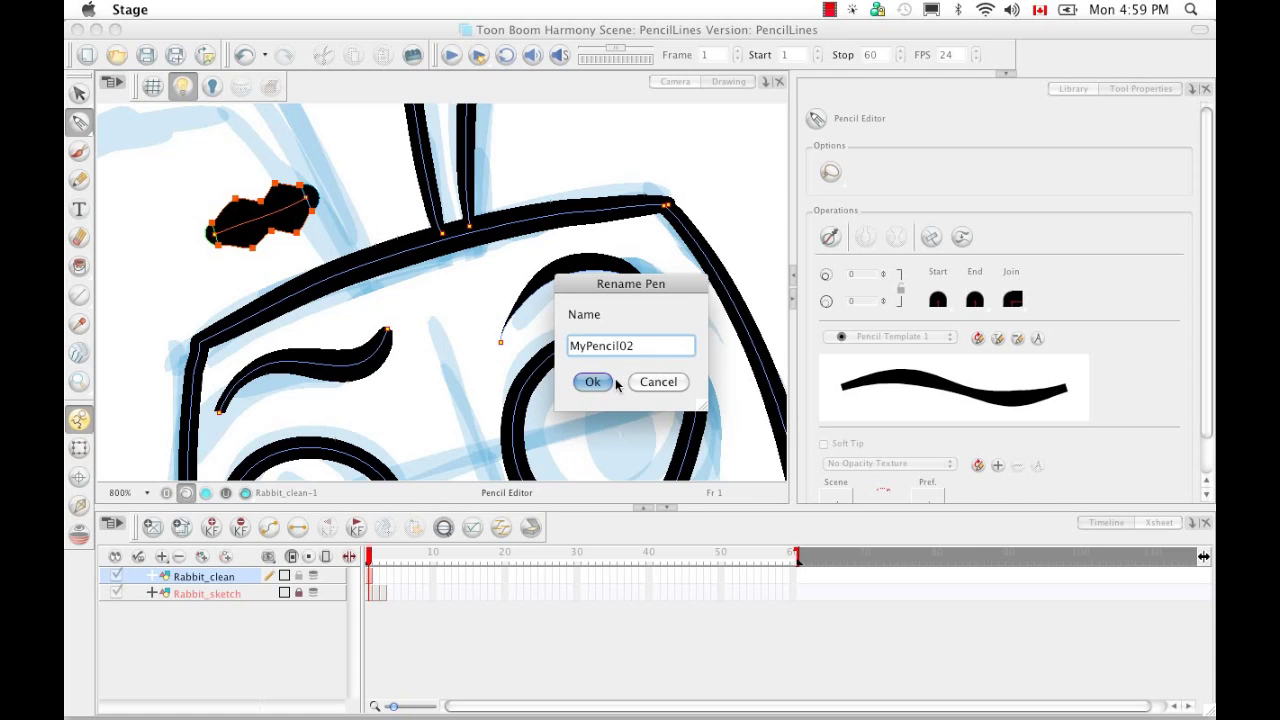
left_click(593, 382)
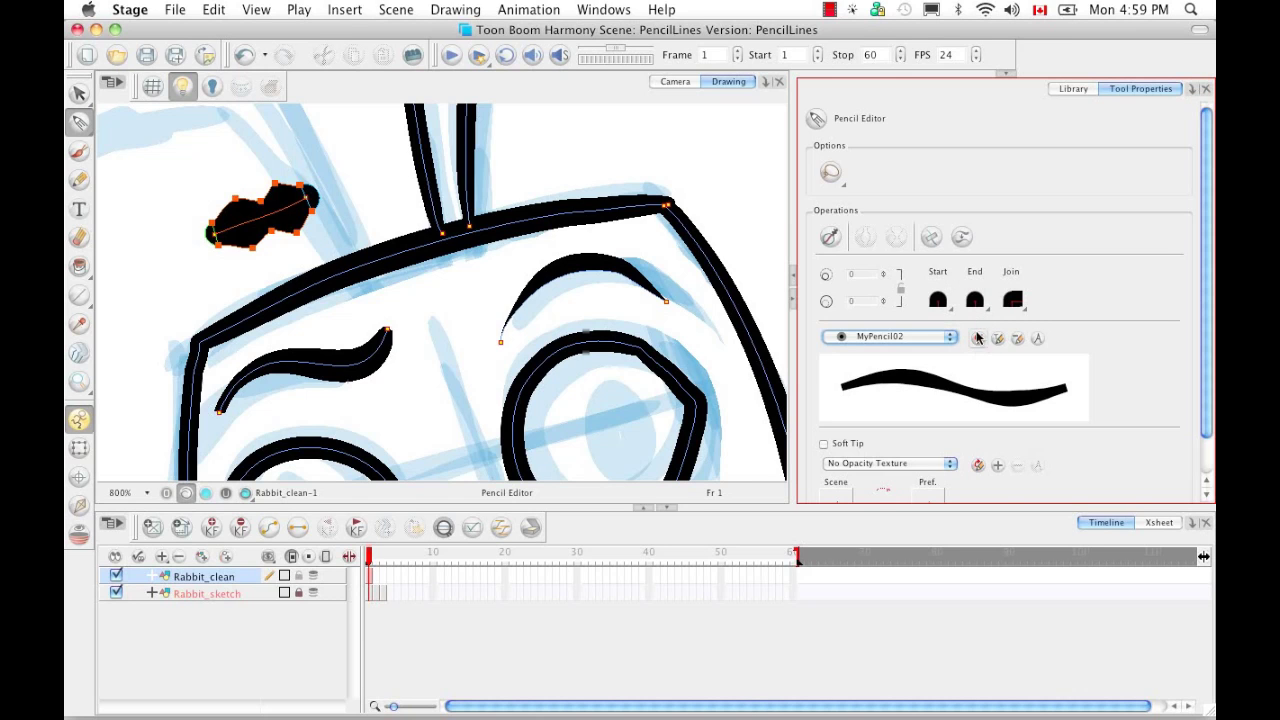
Draw a short, nearly horizontal stroke above the head, beside the ears, with the Pencil tool using the MyPencil02 template.
left_click(81, 182)
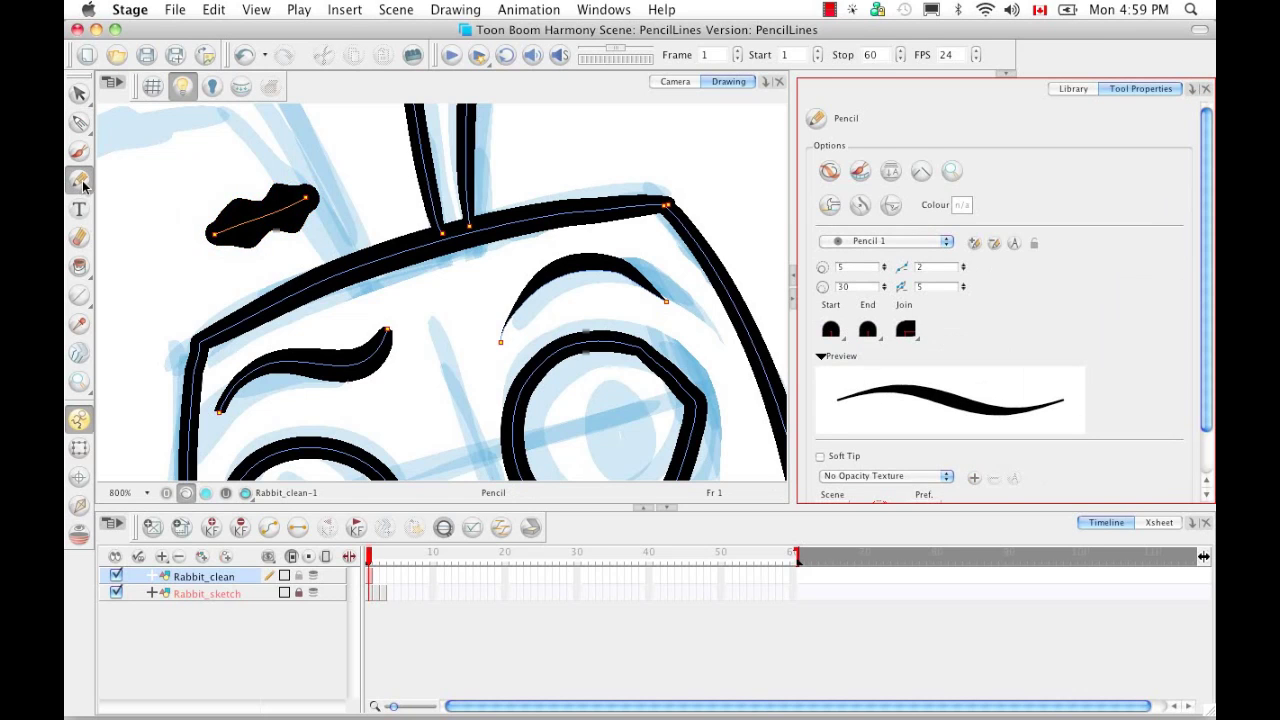
left_click(946, 243)
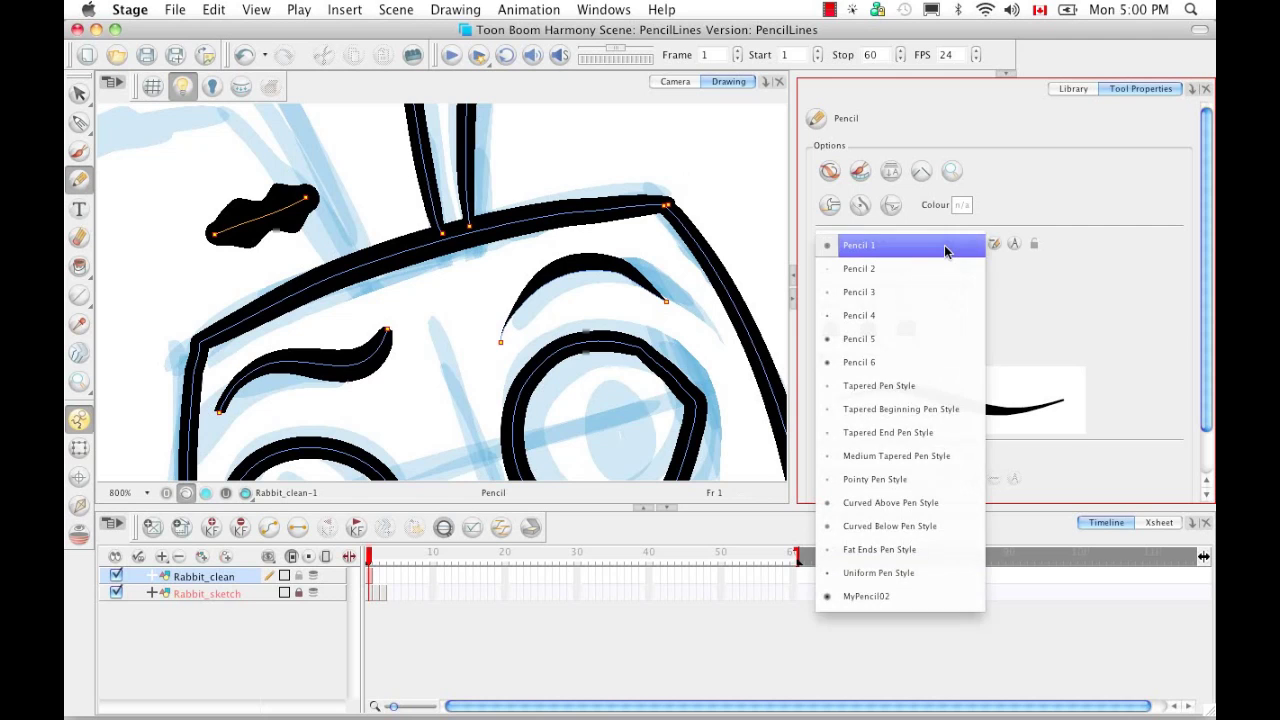
left_click(866, 596)
left_click_drag(527, 157, 674, 150)
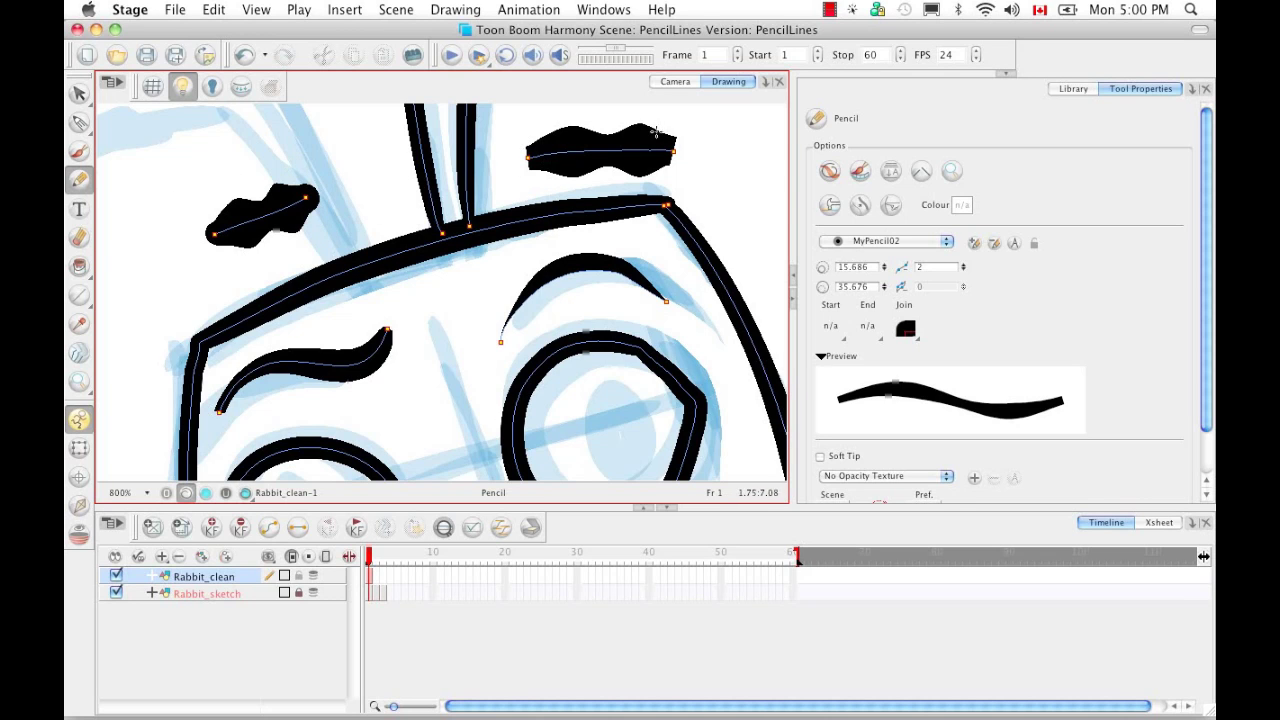
Compare the previews of the Uniform Pen Style and MyPencil02 templates in the Pencil Editor.
left_click_drag(79, 122, 168, 153)
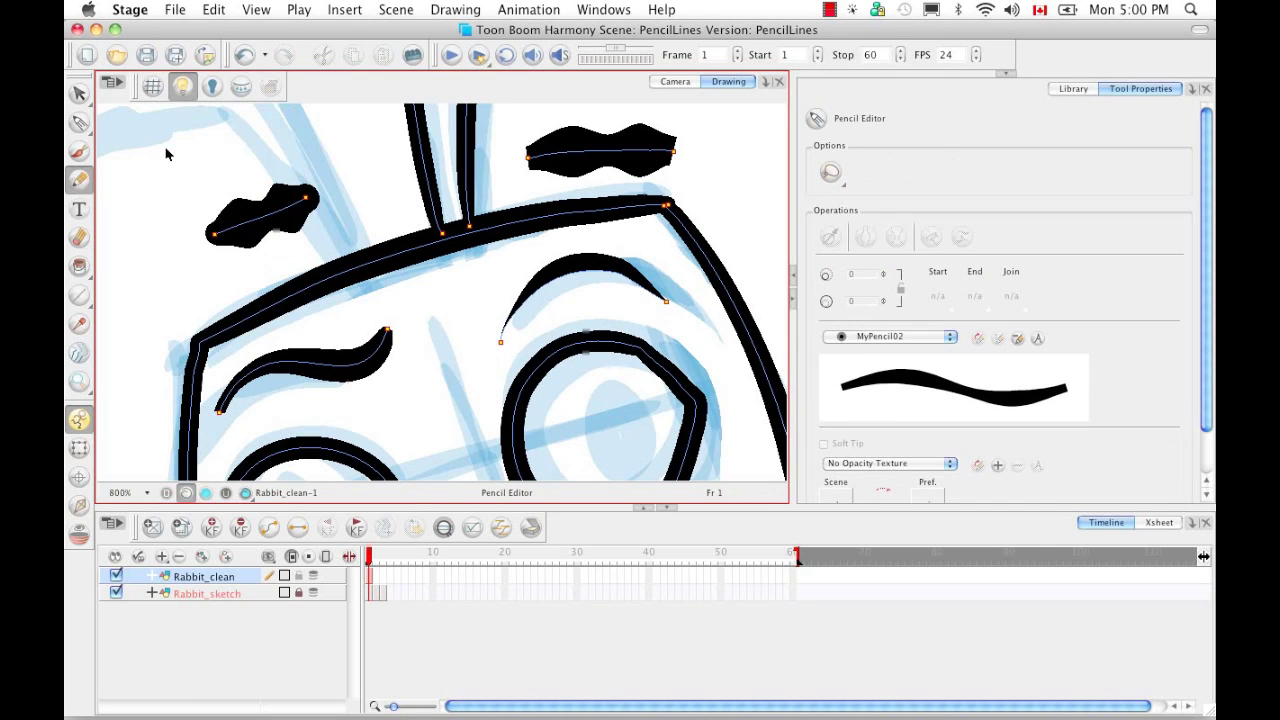
left_click(951, 340)
left_click(951, 318)
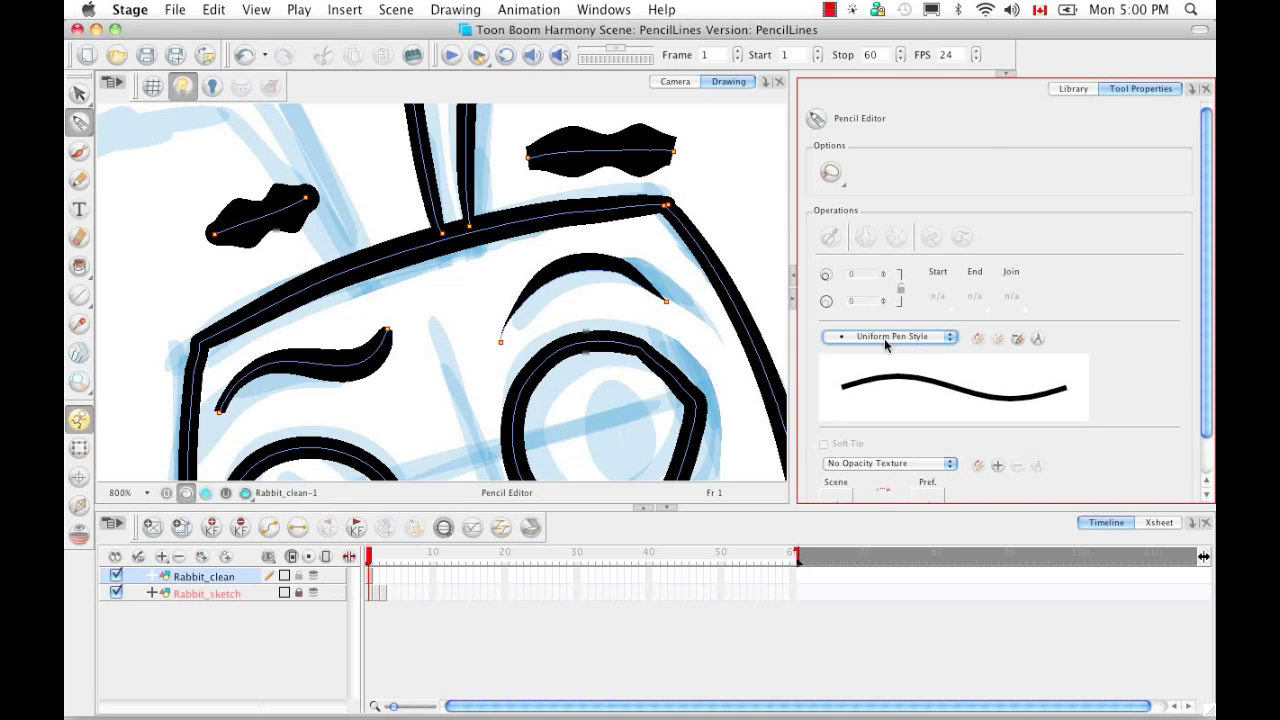
left_click(949, 338)
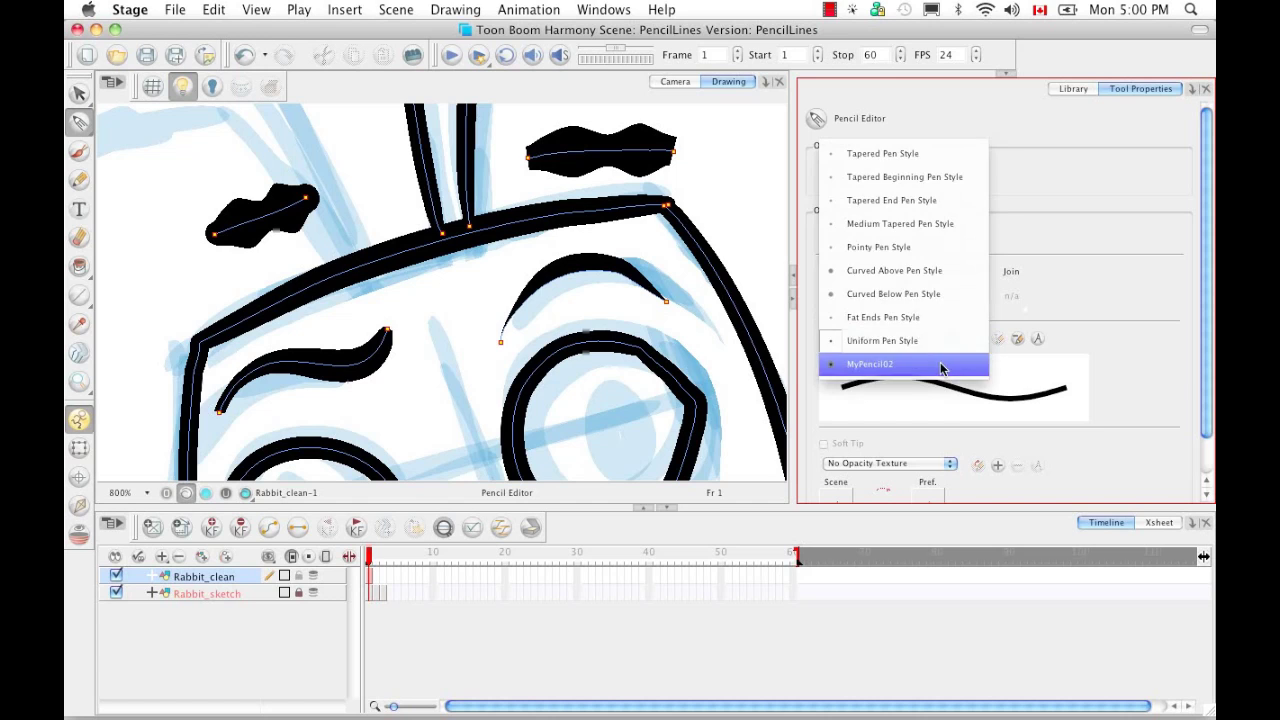
left_click(943, 364)
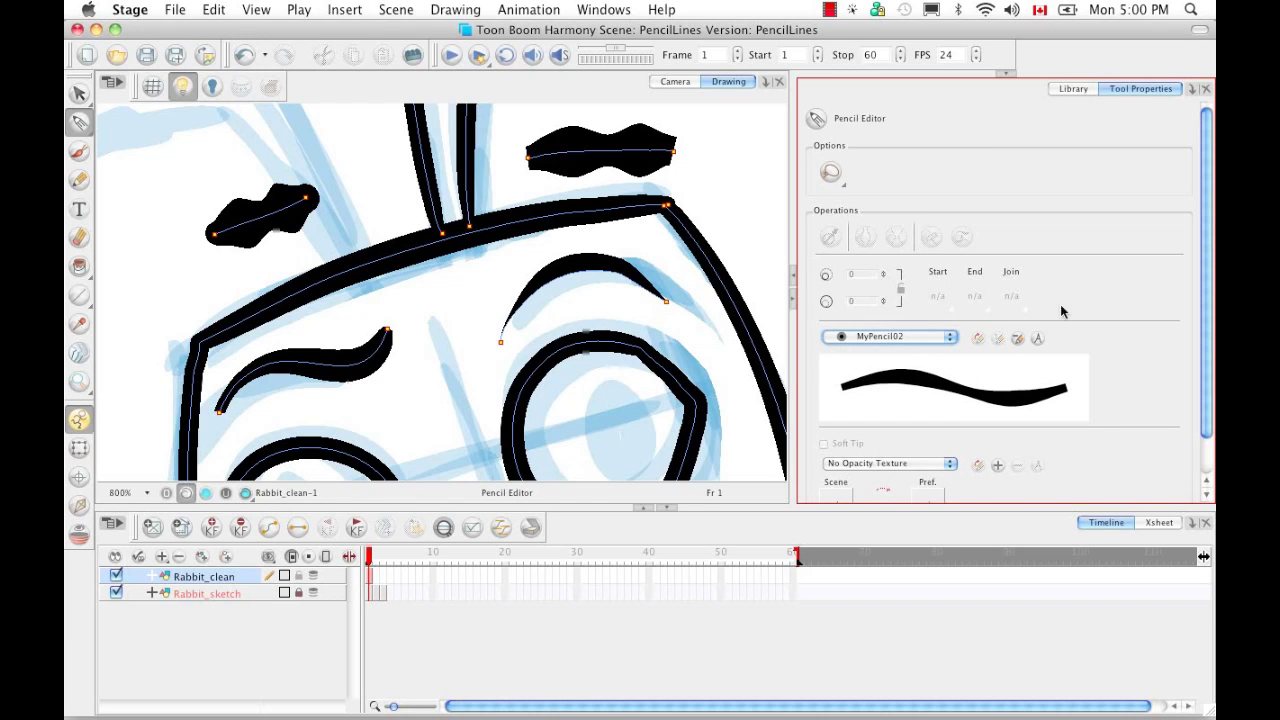
Set the MyPencil02 pencil's start and end tips to Round and draw a short curved stroke beside the horizontal bulging one.
left_click(80, 180)
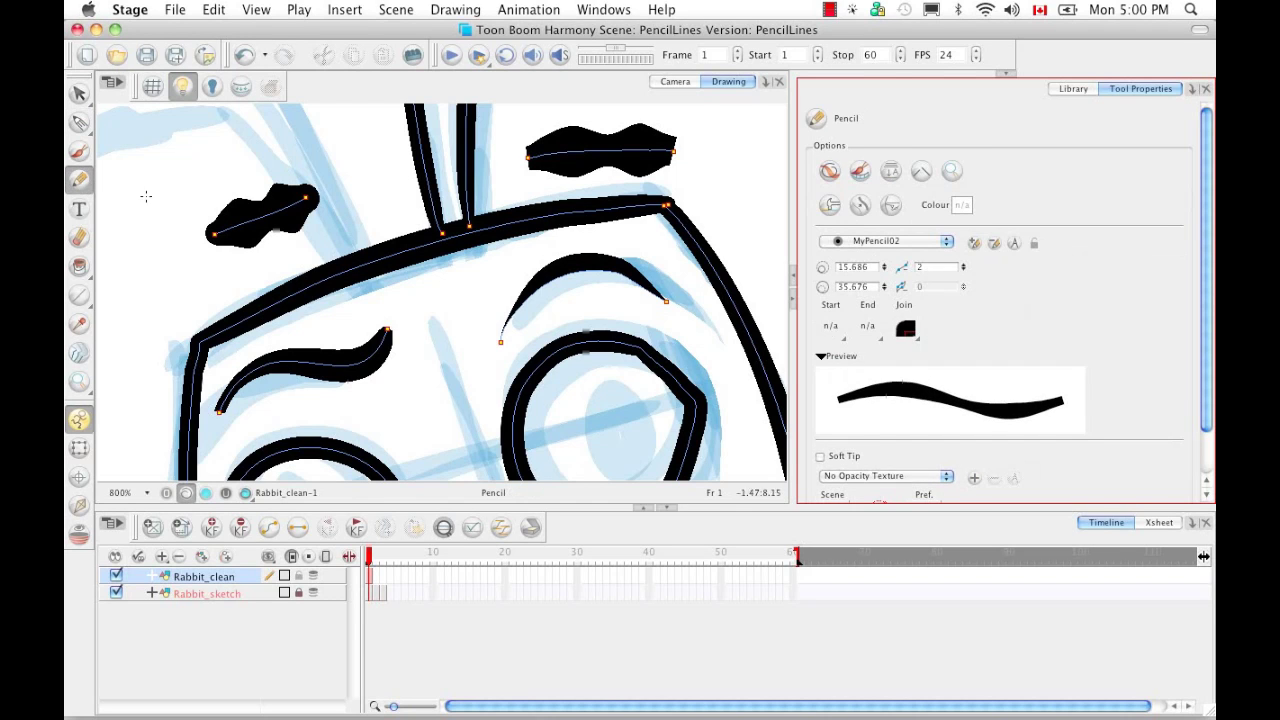
left_click(830, 326)
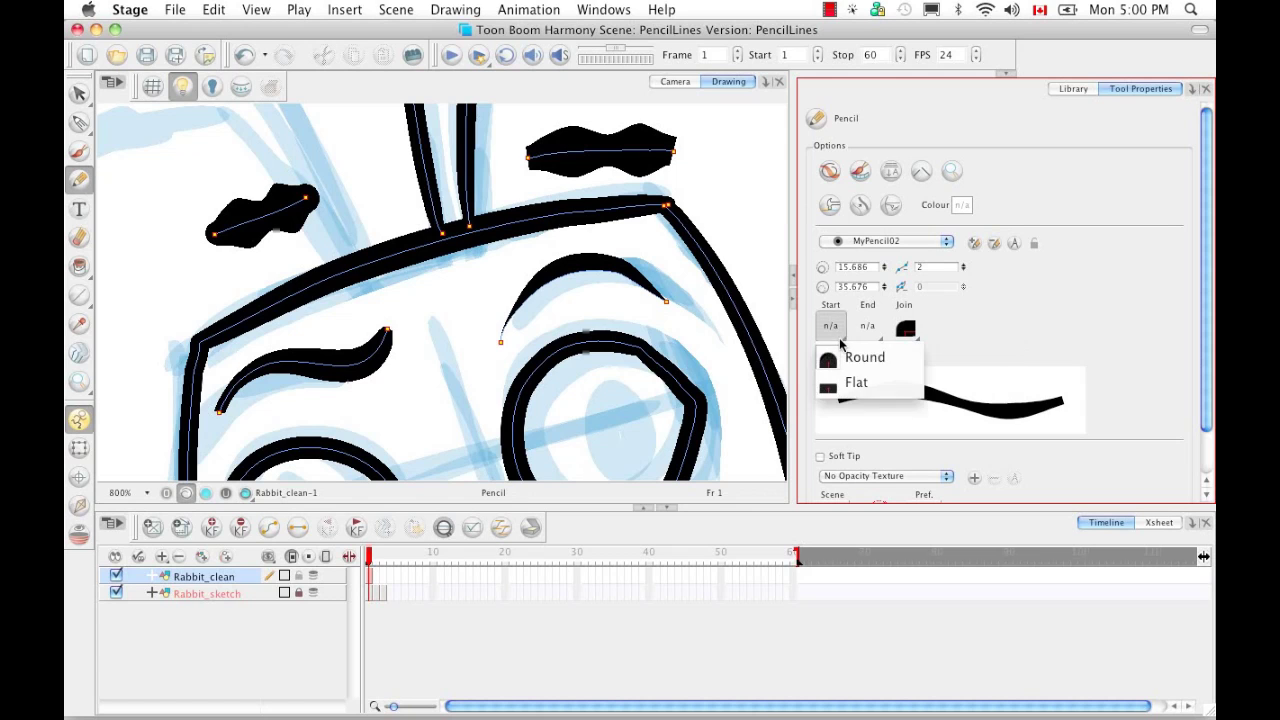
left_click(860, 357)
left_click(867, 326)
left_click(877, 358)
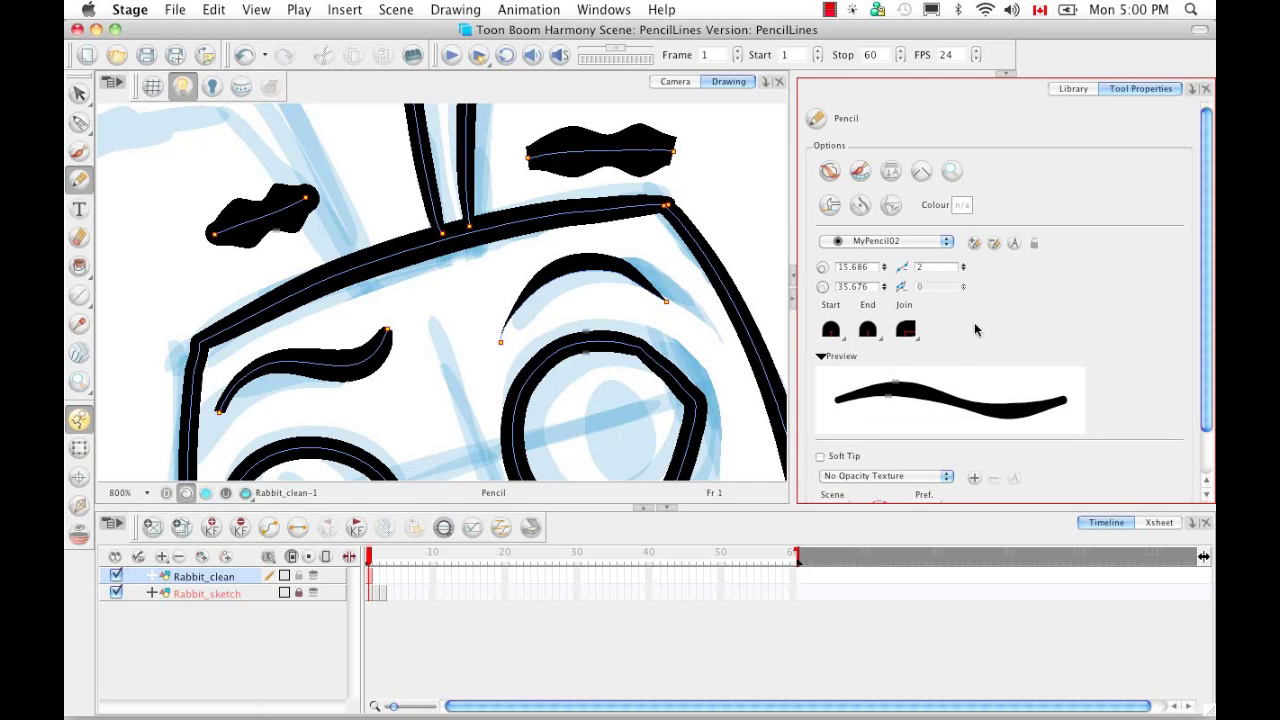
left_click_drag(704, 139, 749, 205)
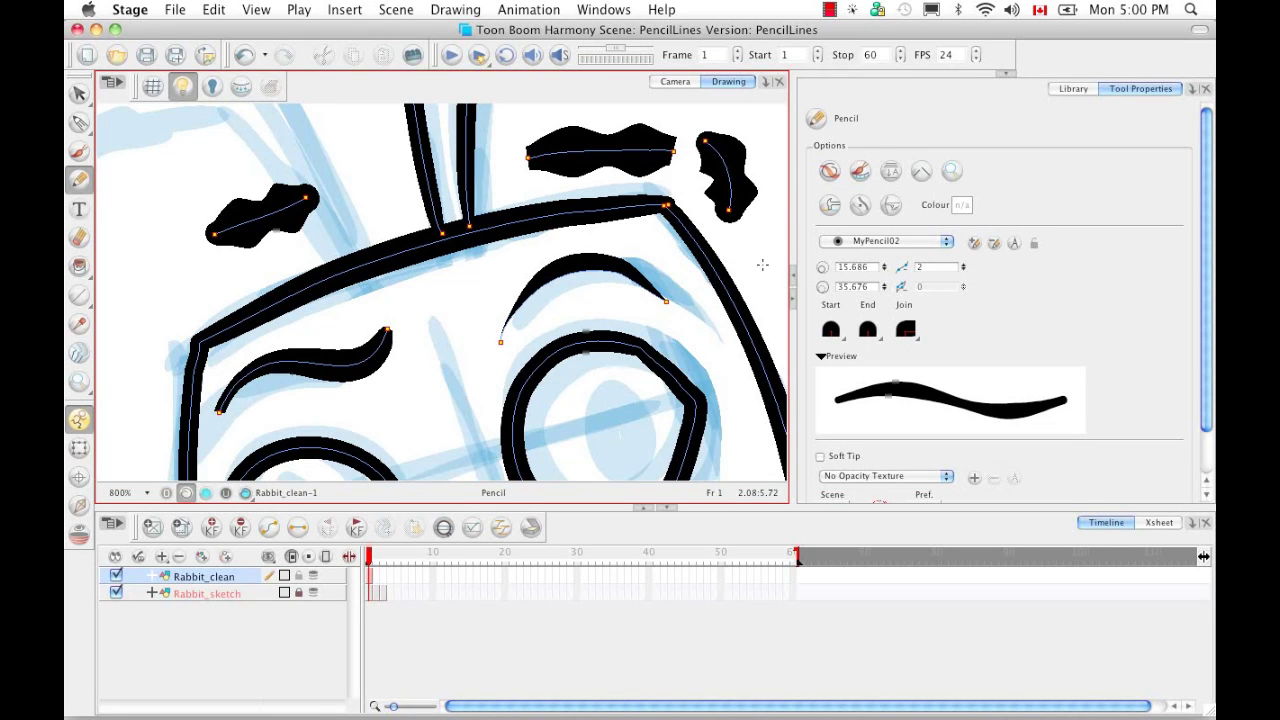
Copy the pencil style of the short curved round-tipped stroke and paste it onto the right eyebrow with the Pencil Editor.
left_click_drag(79, 122, 122, 149)
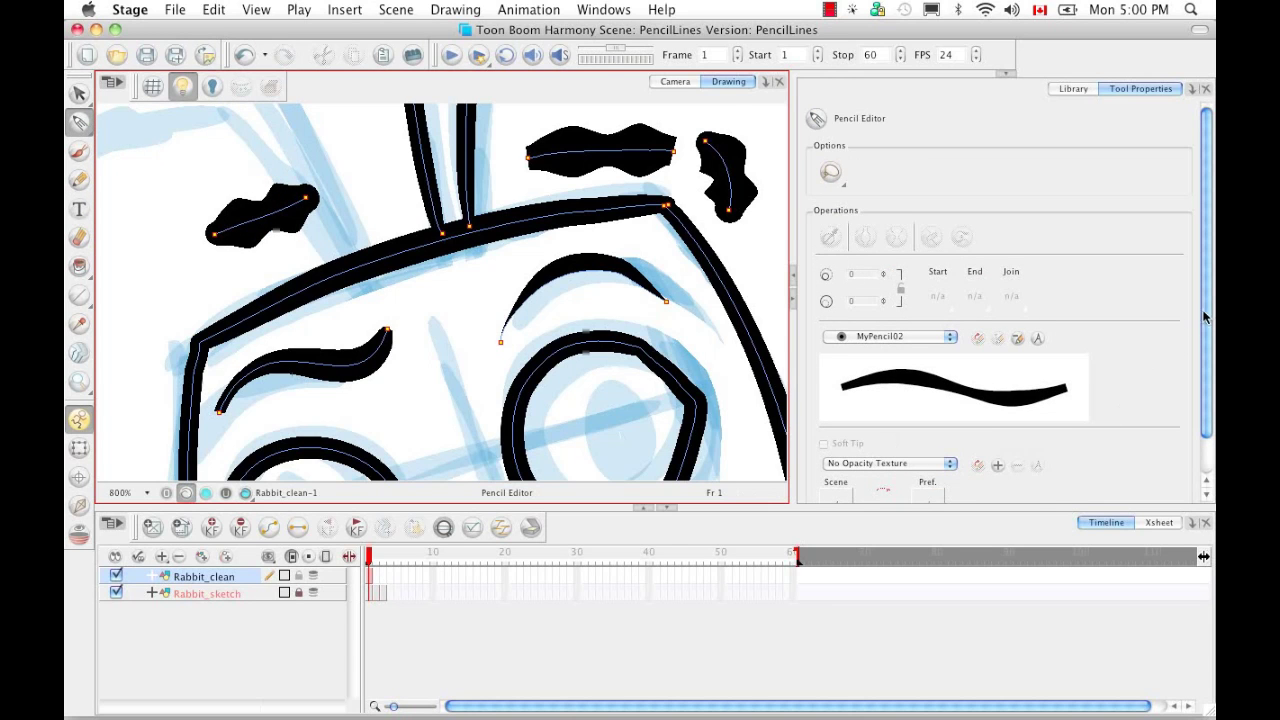
left_click_drag(1204, 317, 1200, 387)
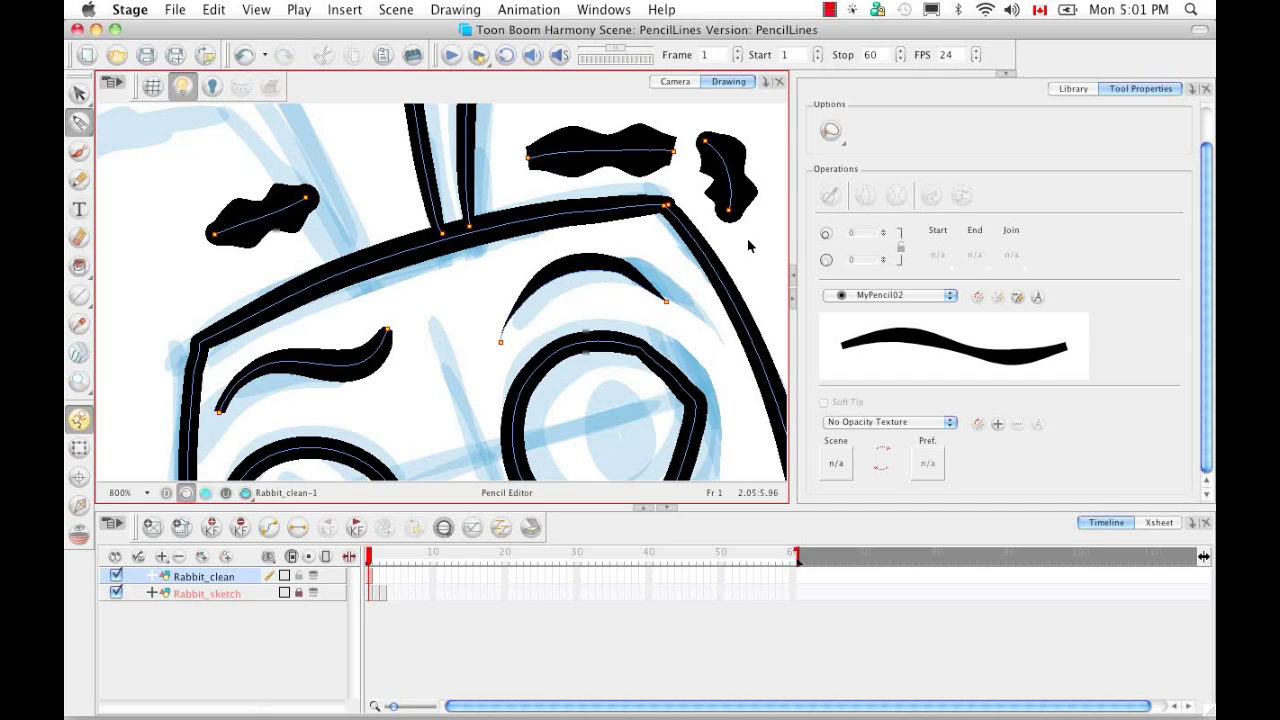
left_click(713, 170)
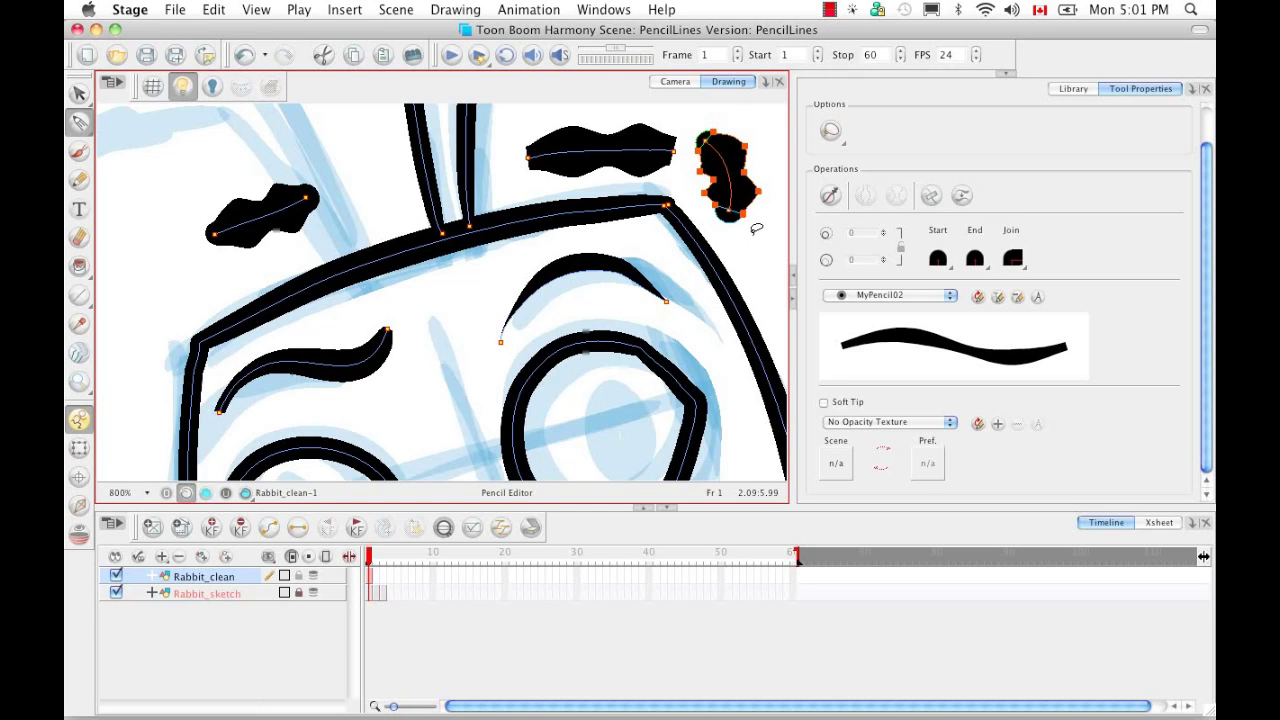
key("super+c")
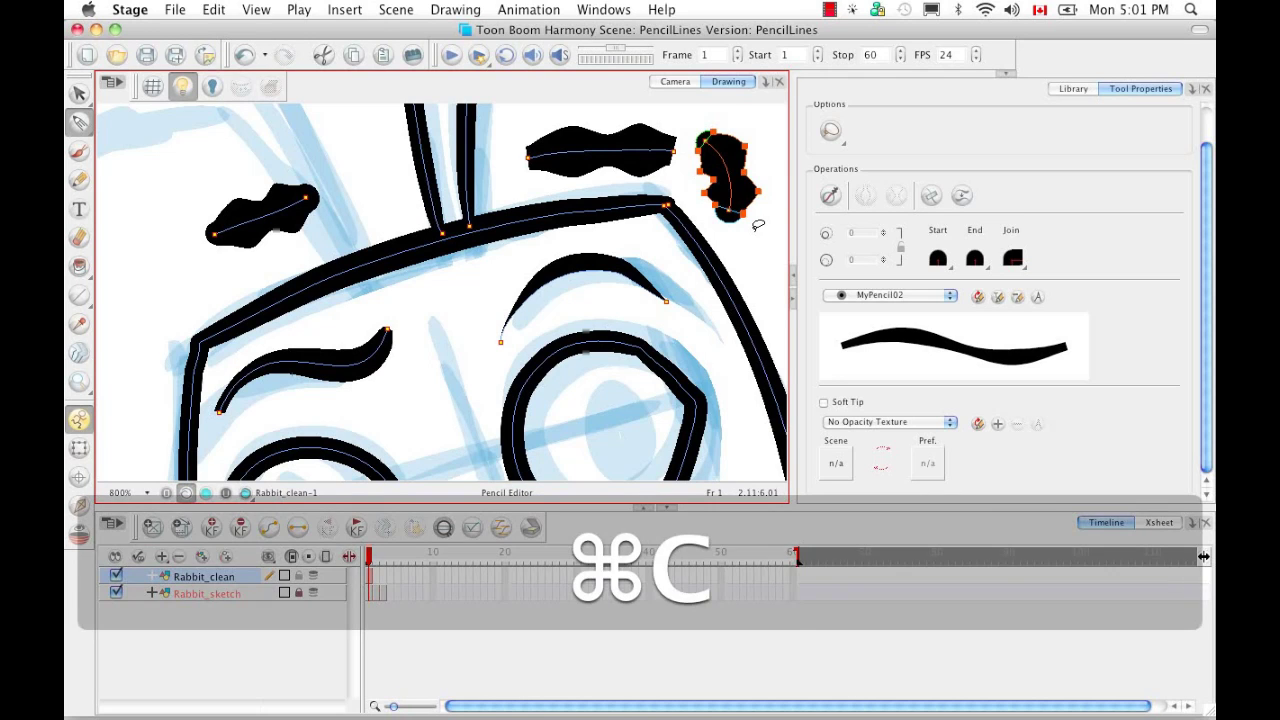
left_click(625, 273)
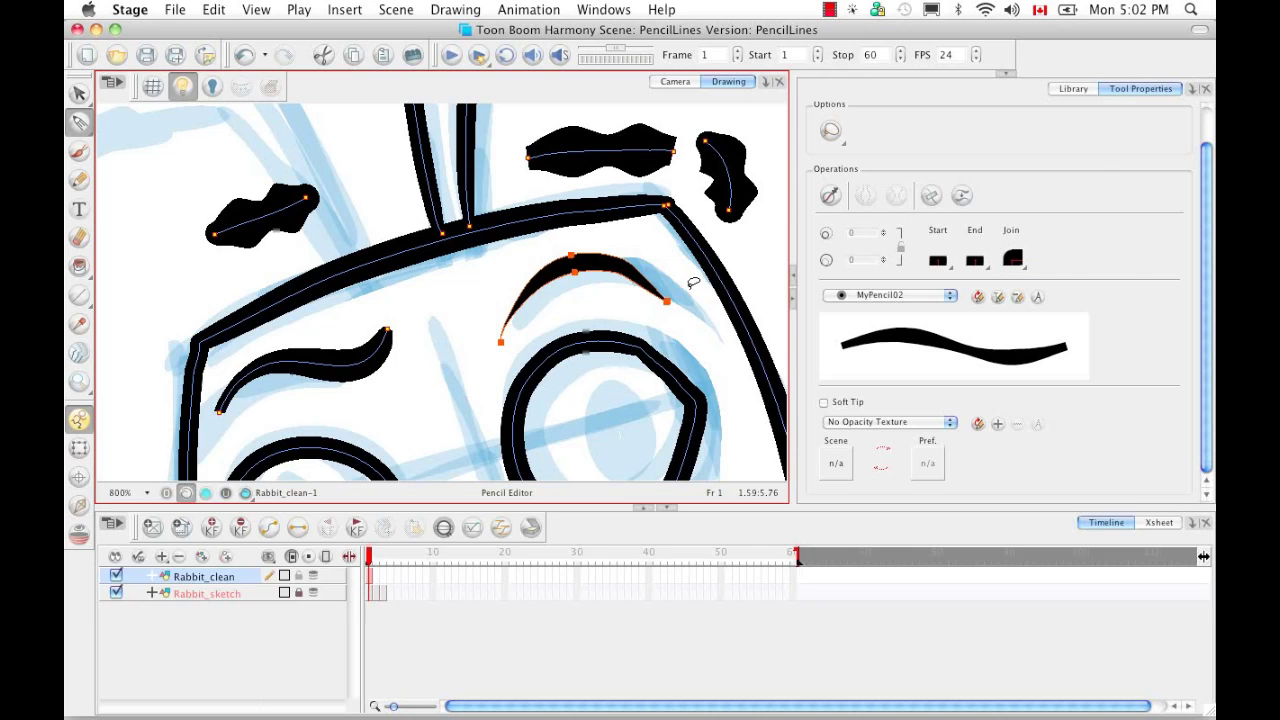
key("super+v")
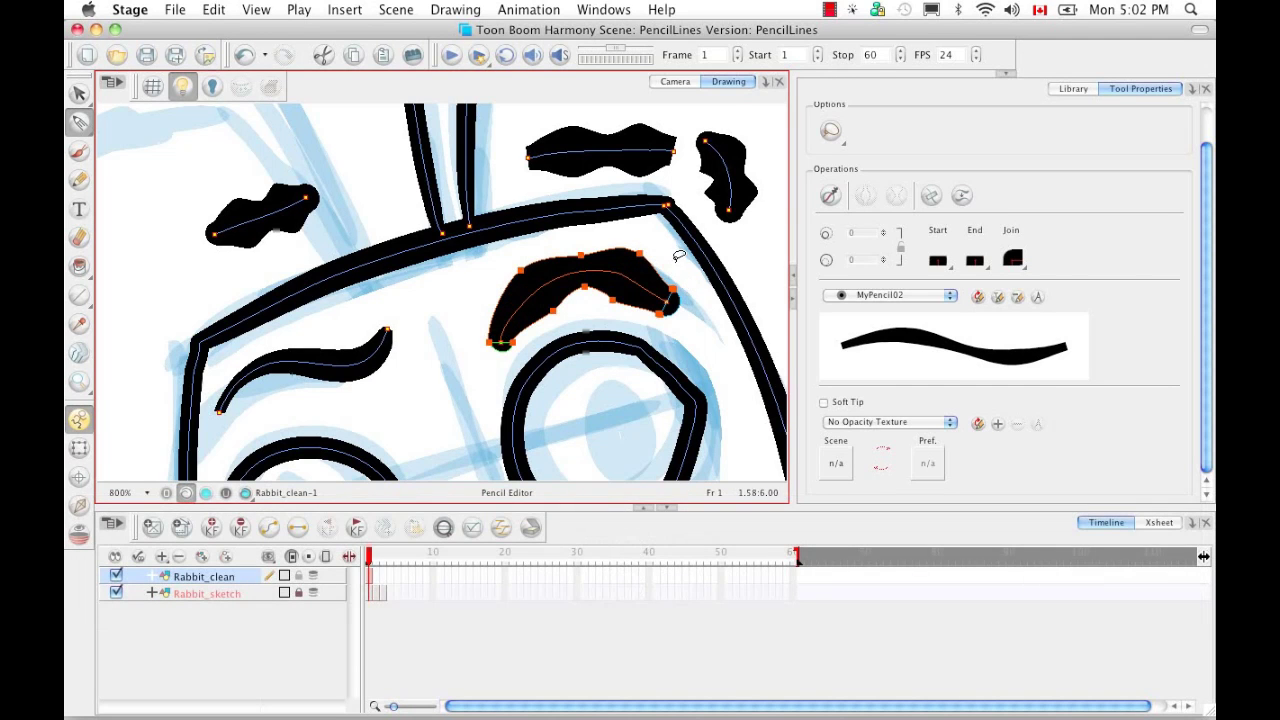